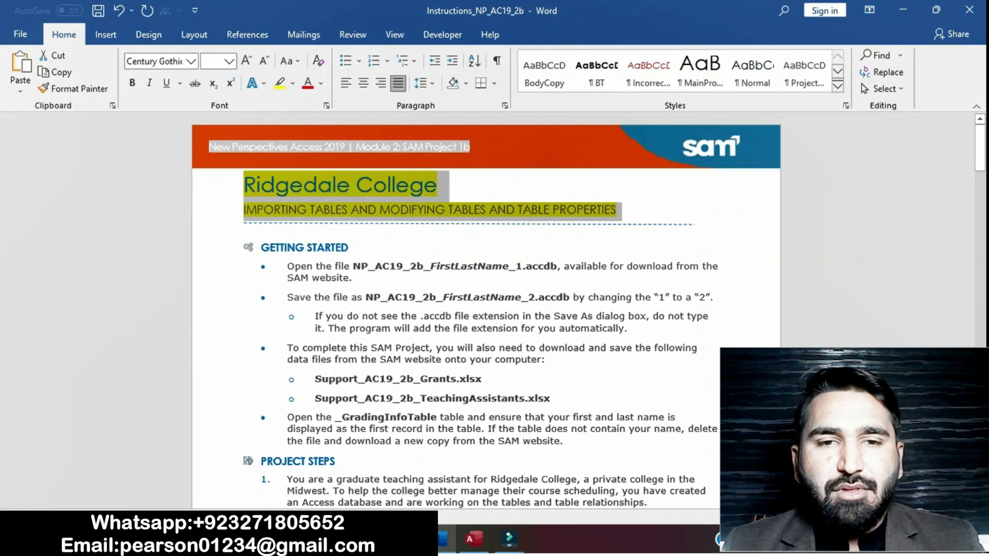
- Highlight all the Getting Started instructions in yellow
drag(287, 266, 568, 442)
click(631, 423)
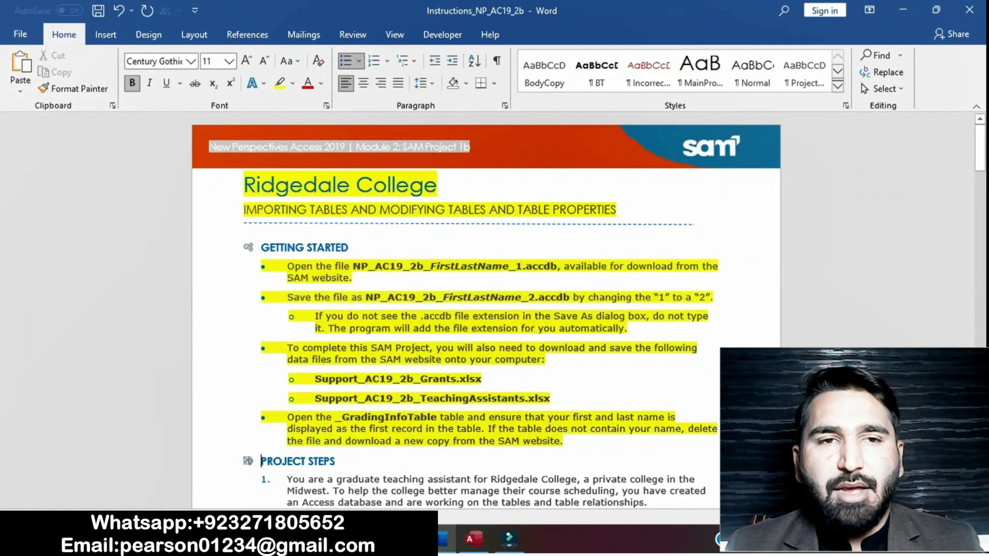
drag(287, 266, 338, 462)
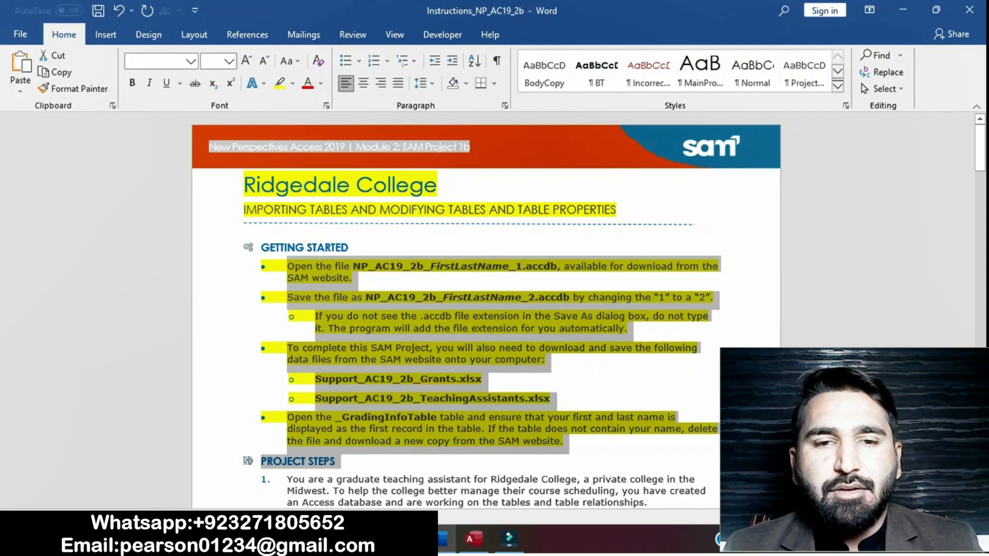
click(689, 428)
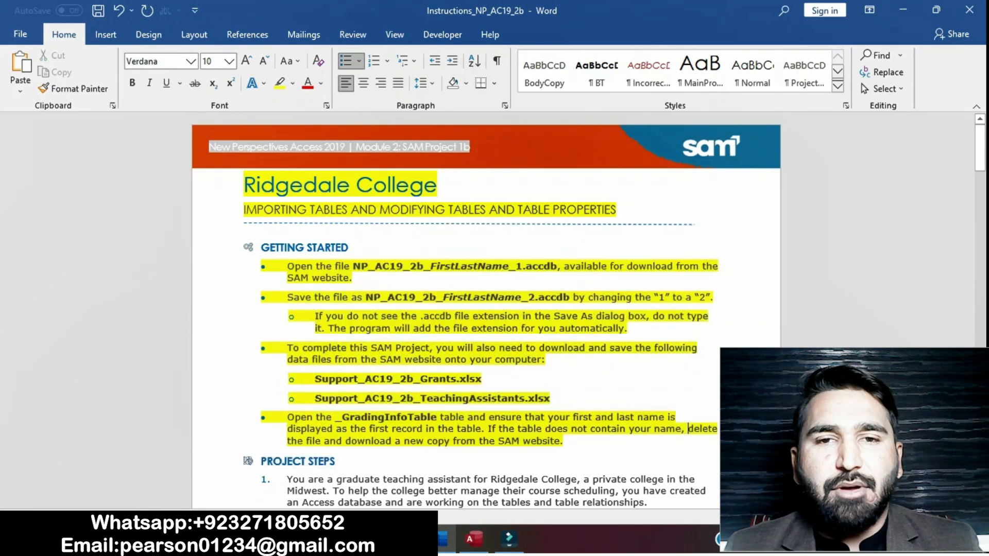
- Highlight both paragraphs of project step 1 in yellow and select the second paragraph about importing the teaching assistants data
drag(979, 150, 979, 183)
drag(287, 208, 509, 315)
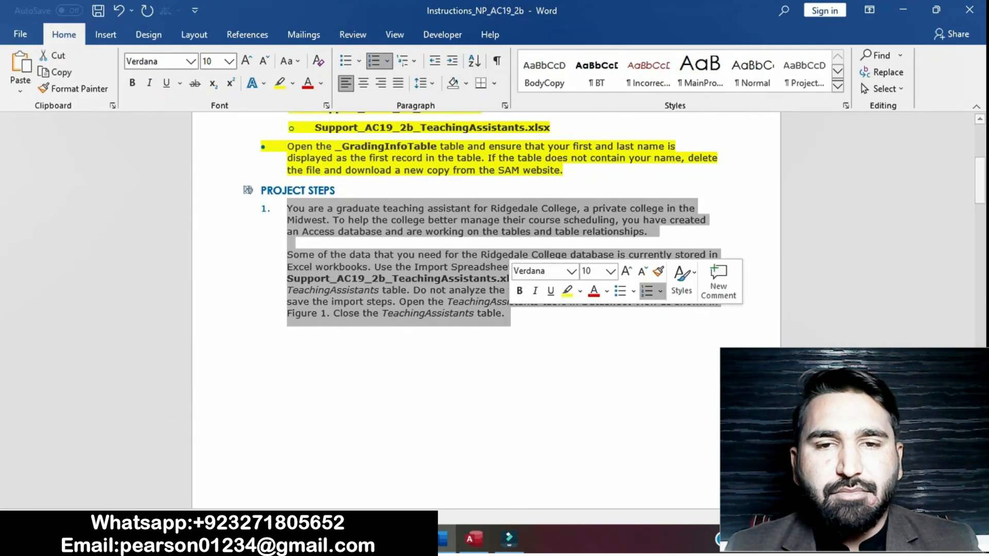
click(567, 291)
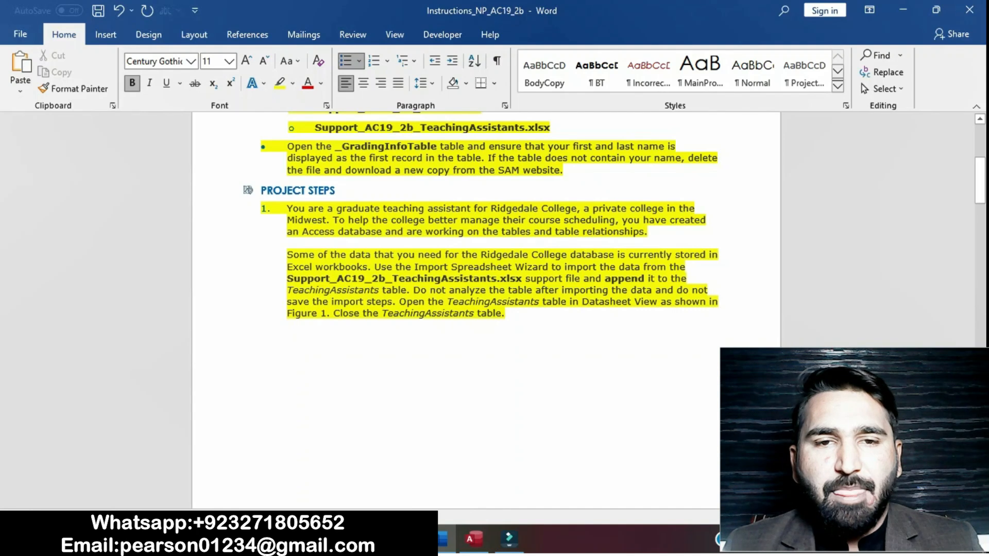
drag(287, 254, 508, 321)
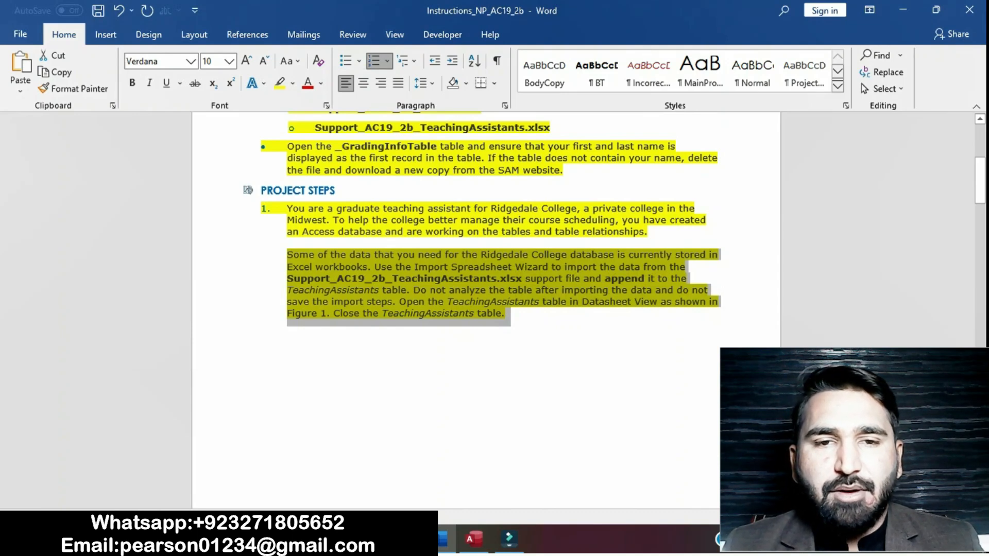
- Switch to the Access database, enable its disabled content and start an import from an Excel file
click(474, 539)
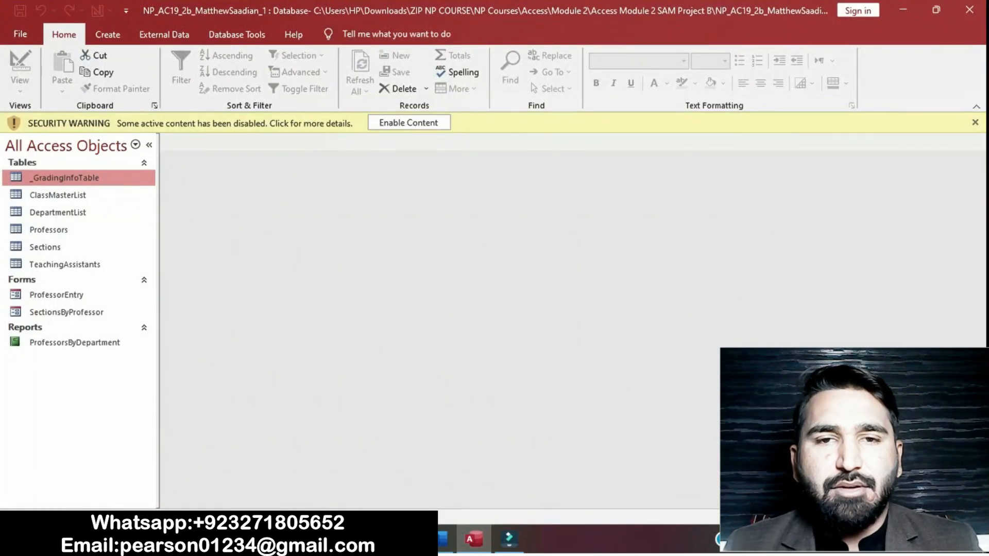
click(409, 122)
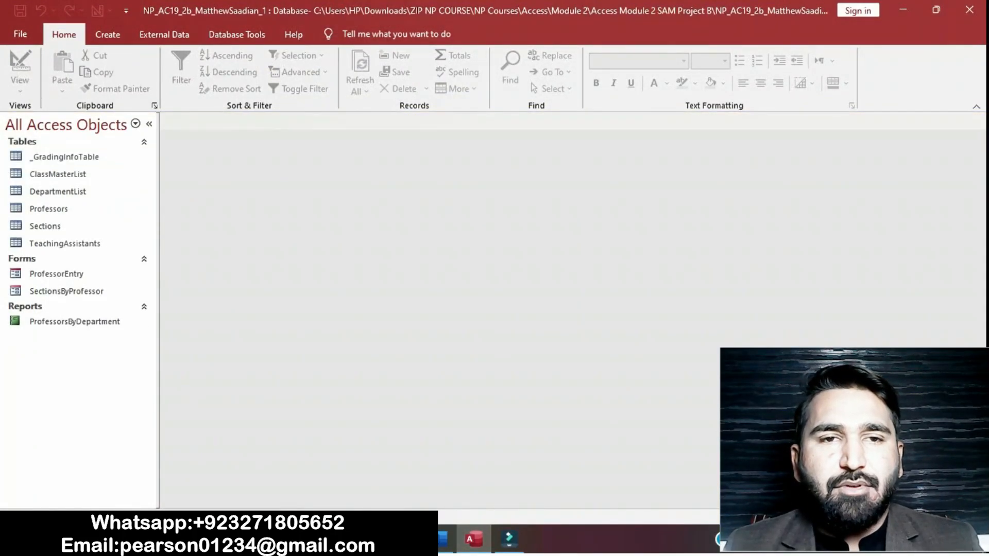
click(164, 34)
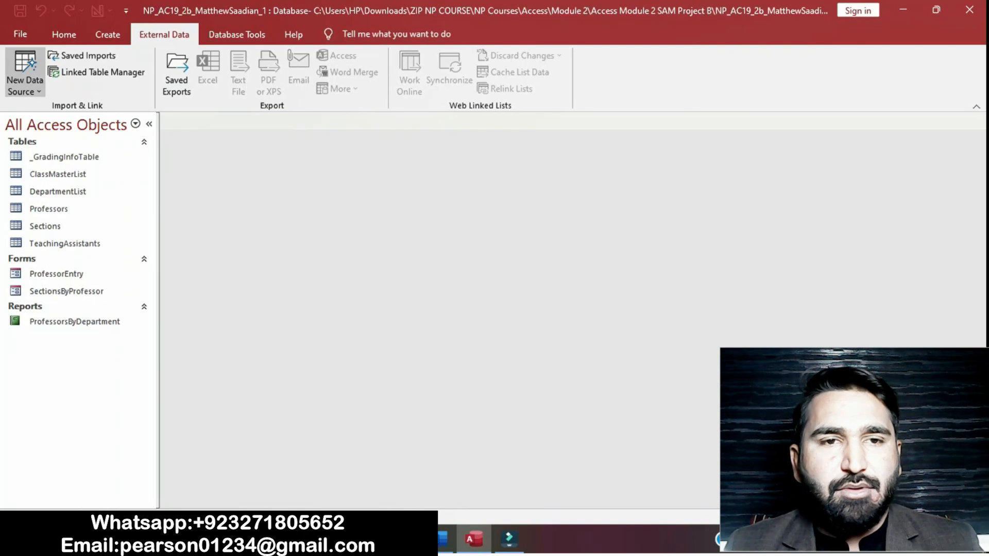
click(25, 77)
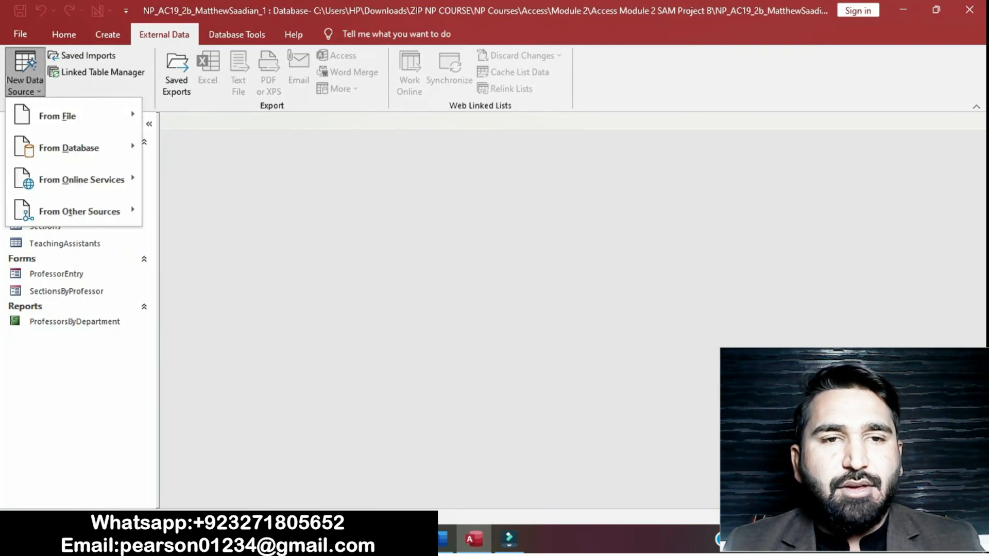
mouse_move(73, 115)
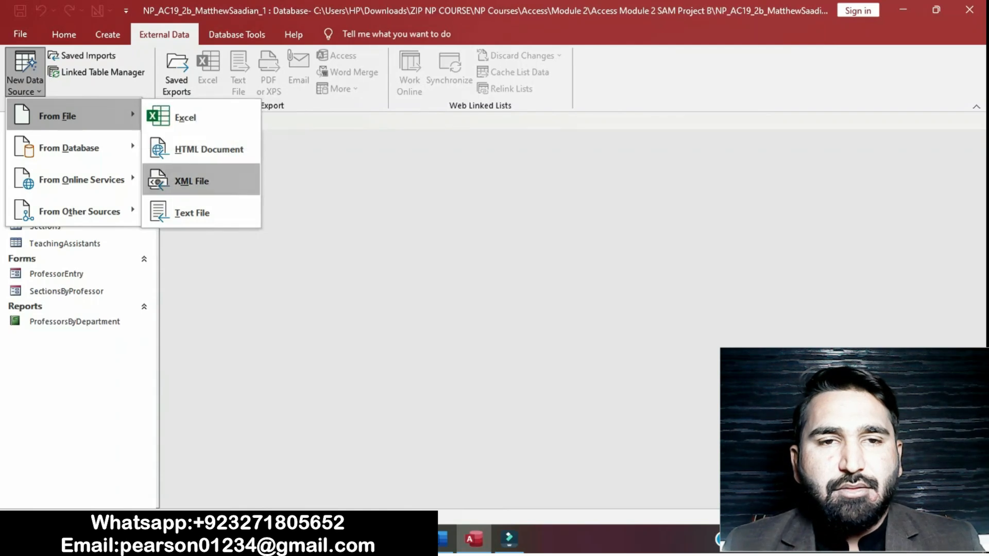
click(185, 117)
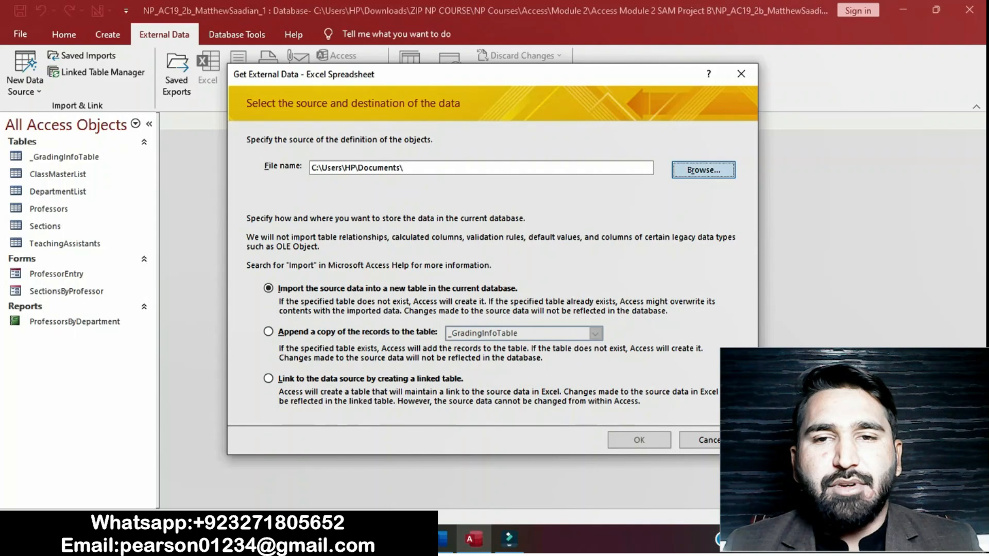
- Browse for the import source in Downloads, ZIP NP COURSE, NP Courses, Access, Module 2, Access Module 2 SAM Project B
click(703, 170)
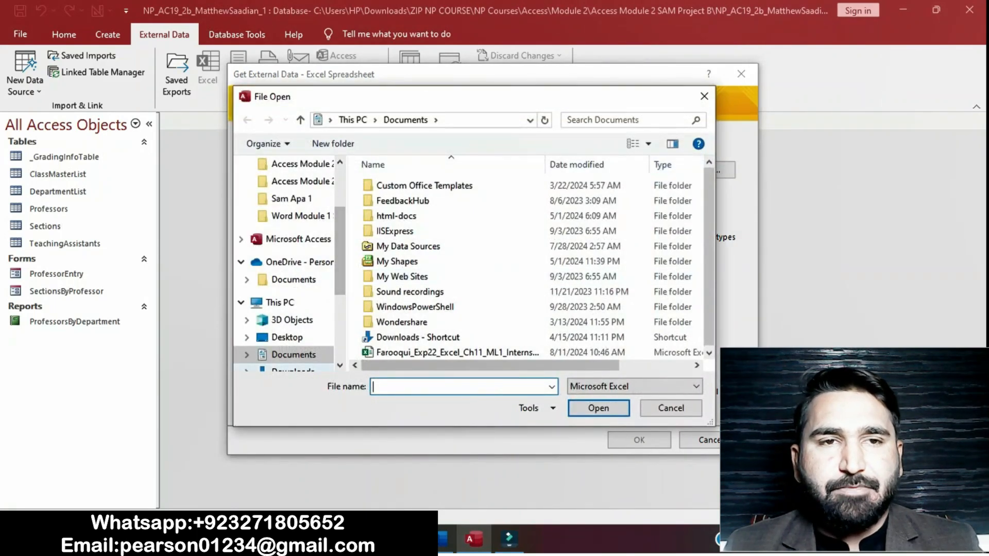
click(293, 369)
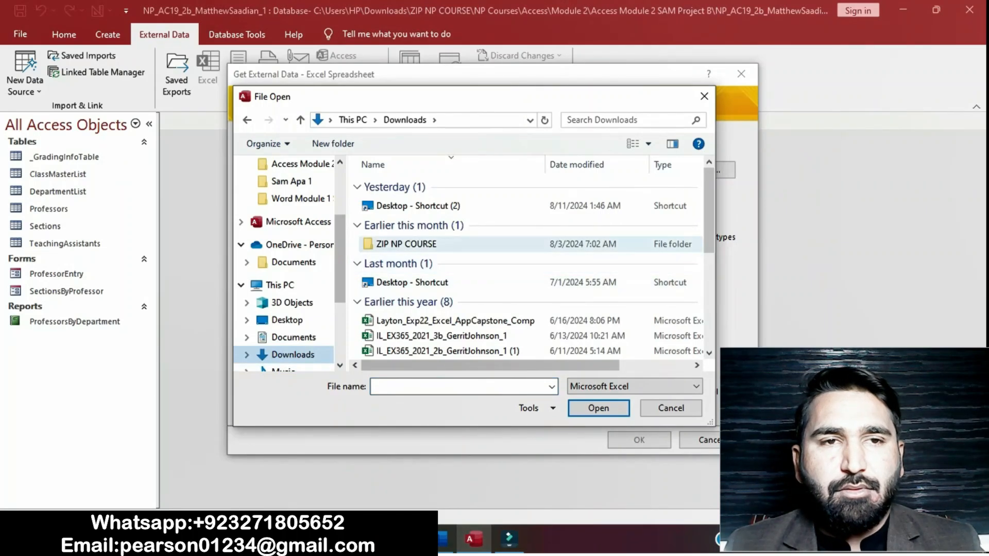
click(406, 244)
double_click(407, 244)
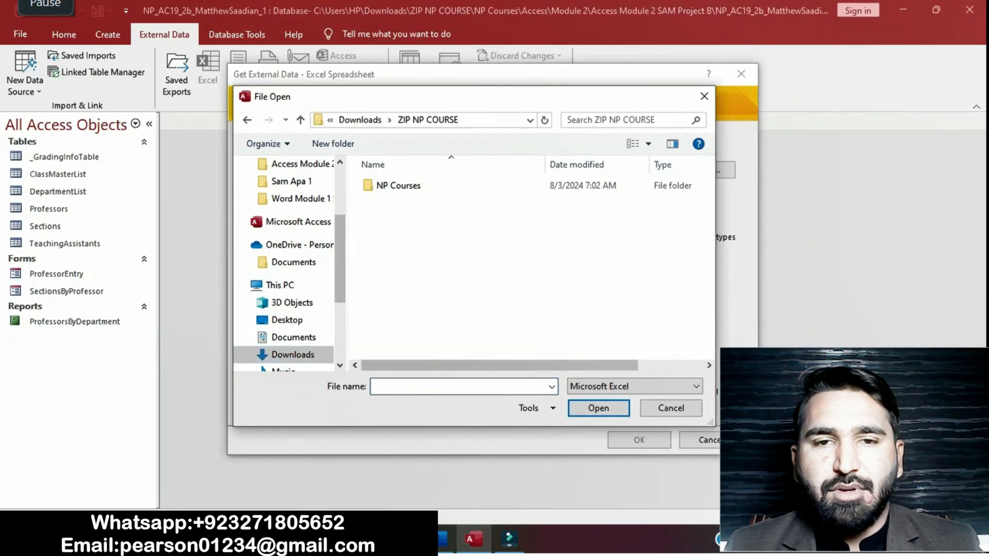
double_click(398, 185)
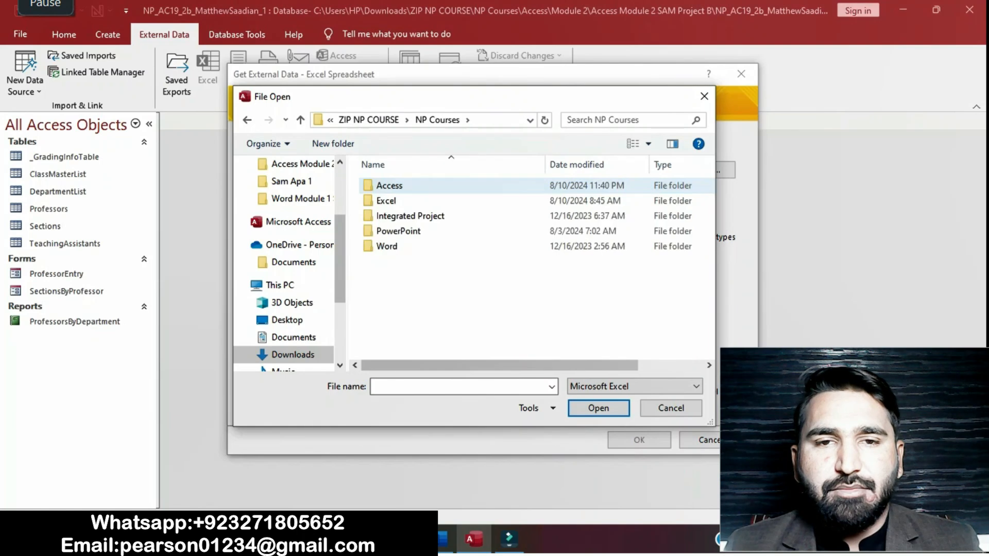
double_click(392, 185)
click(394, 277)
double_click(395, 276)
click(488, 246)
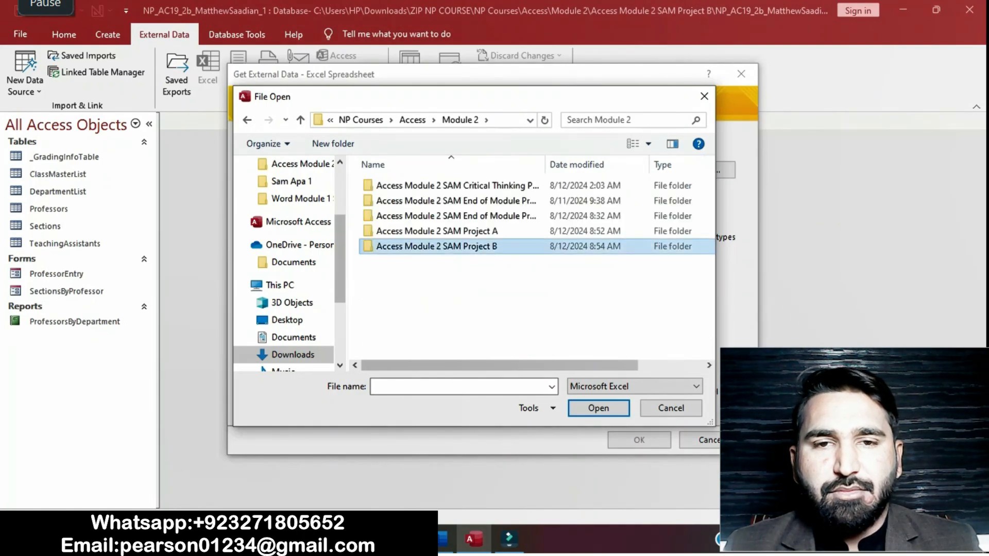
right_click(488, 246)
double_click(487, 246)
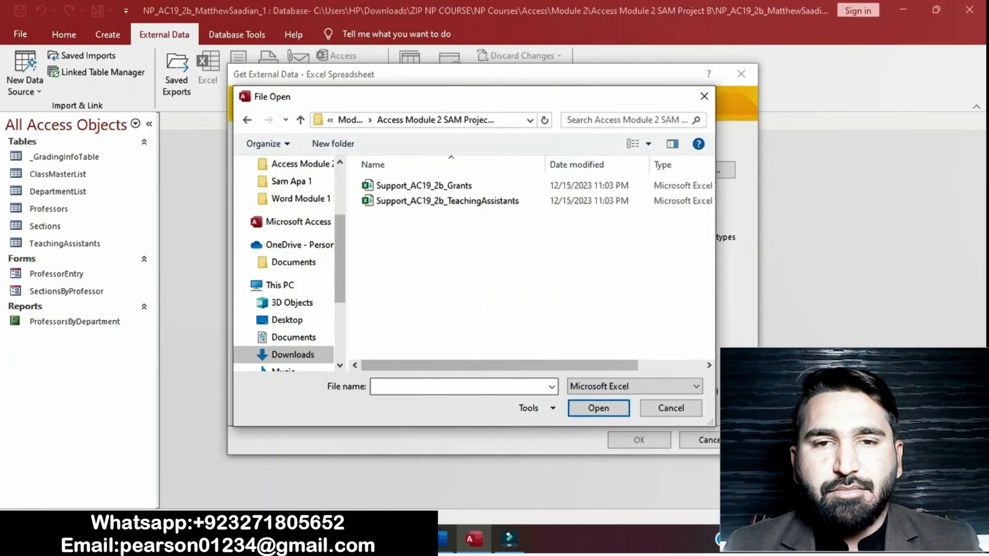
- Choose the Support_AC19_2b_TeachingAssistants workbook as the source file for the import
click(484, 200)
right_click(484, 200)
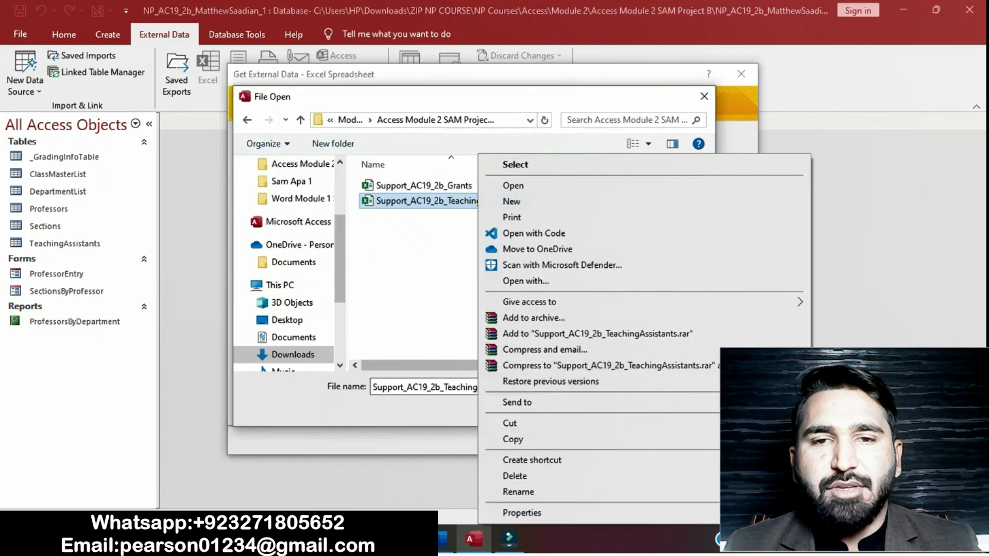
key(Escape)
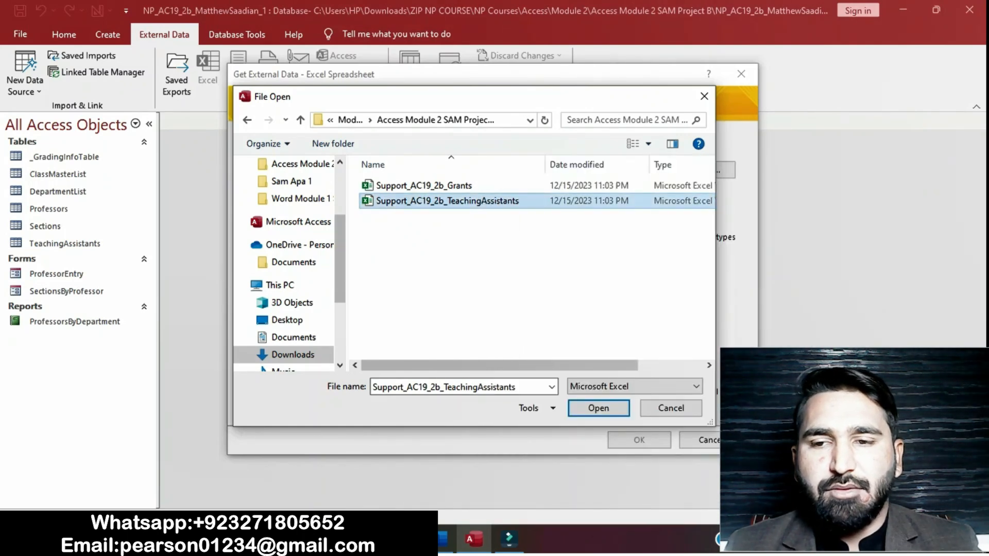
click(598, 408)
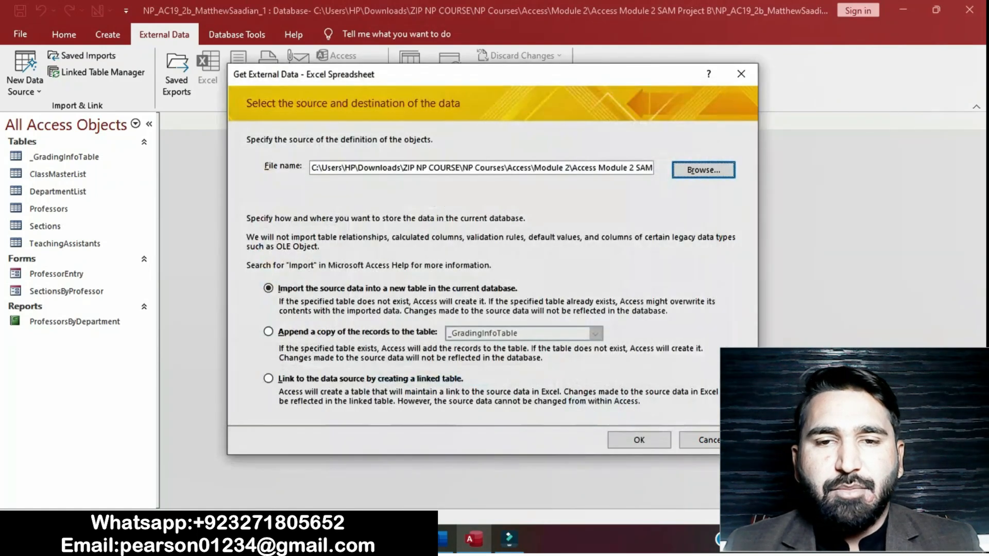
- Check the Word instructions and set the import to append a copy of the records to the TeachingAssistants table
click(442, 540)
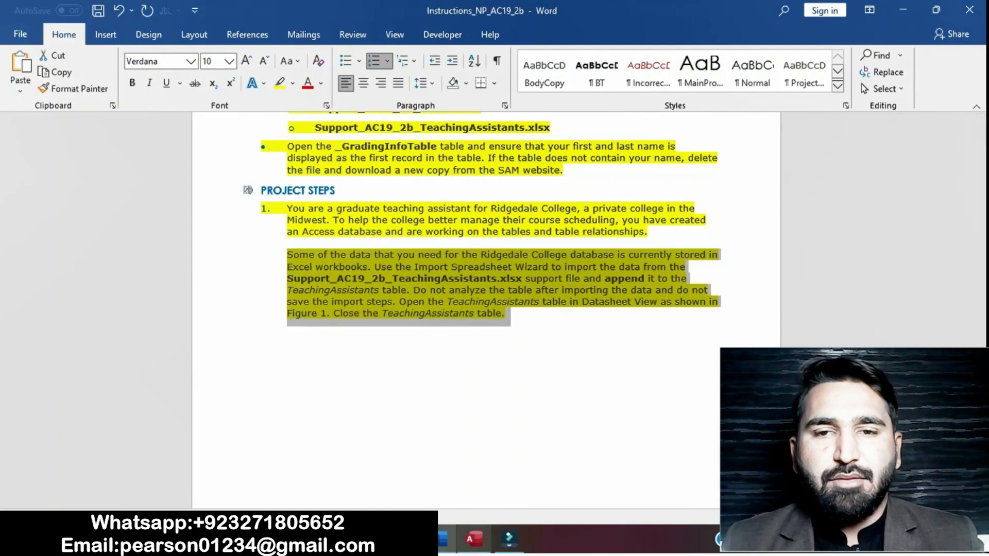
click(473, 539)
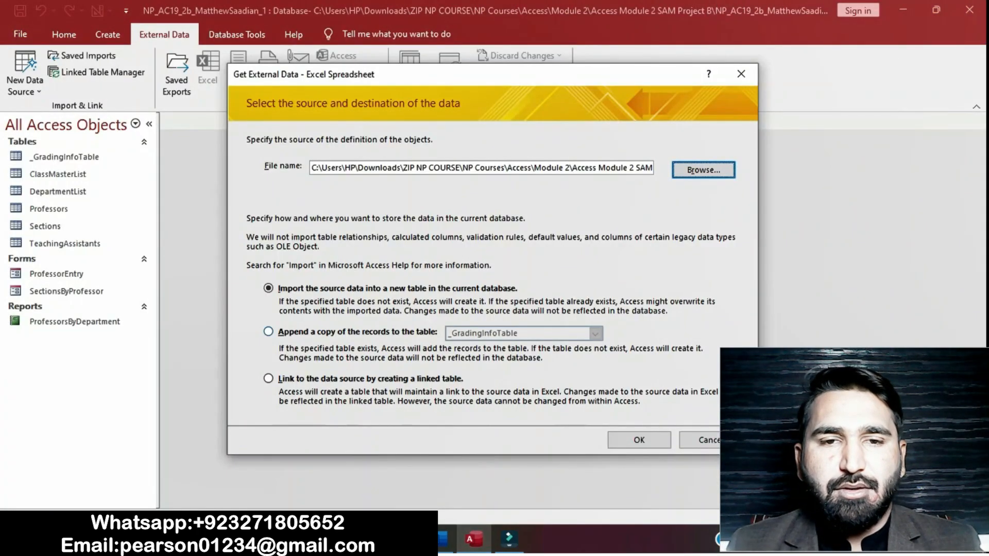
click(269, 331)
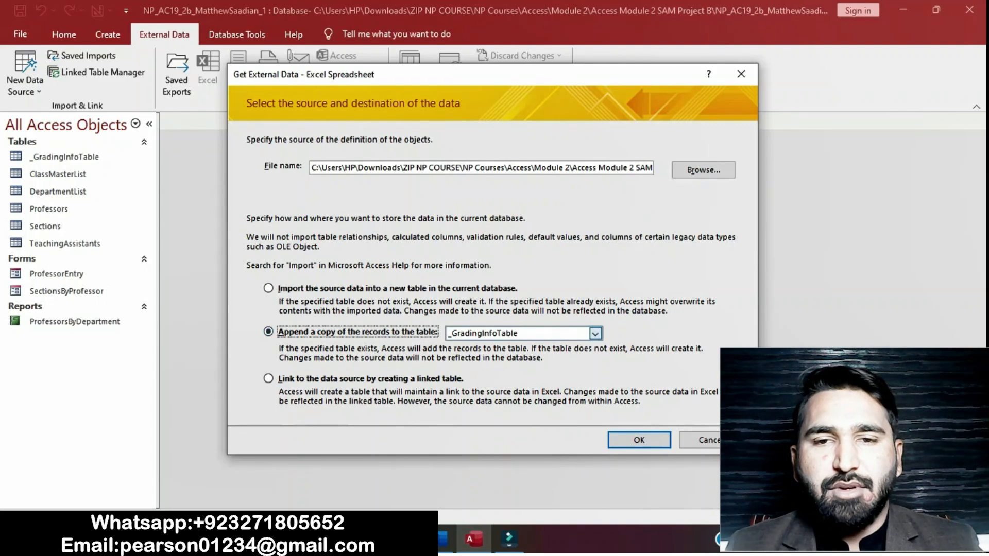
click(595, 333)
key(Down)
key(Down)
key(Down)
key(Down)
key(Down)
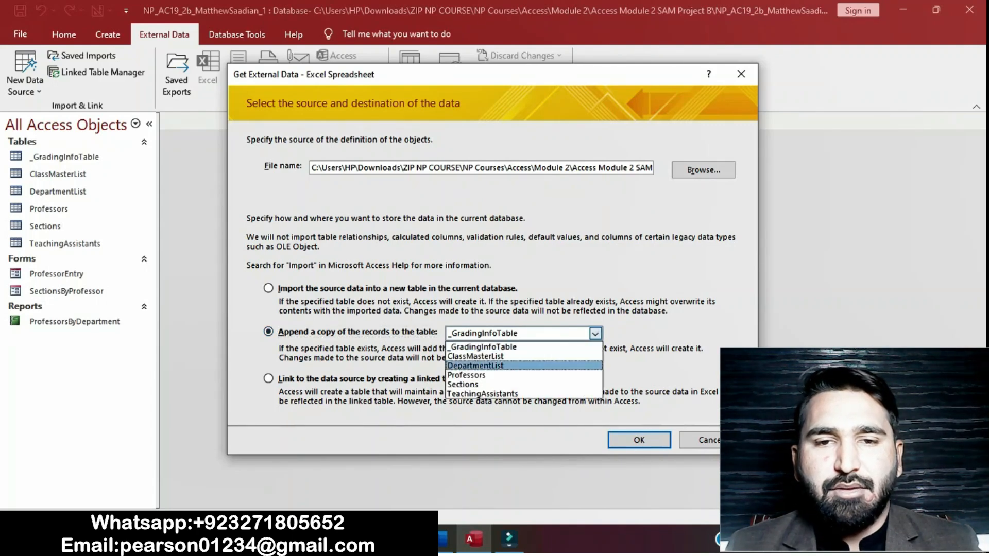
key(Return)
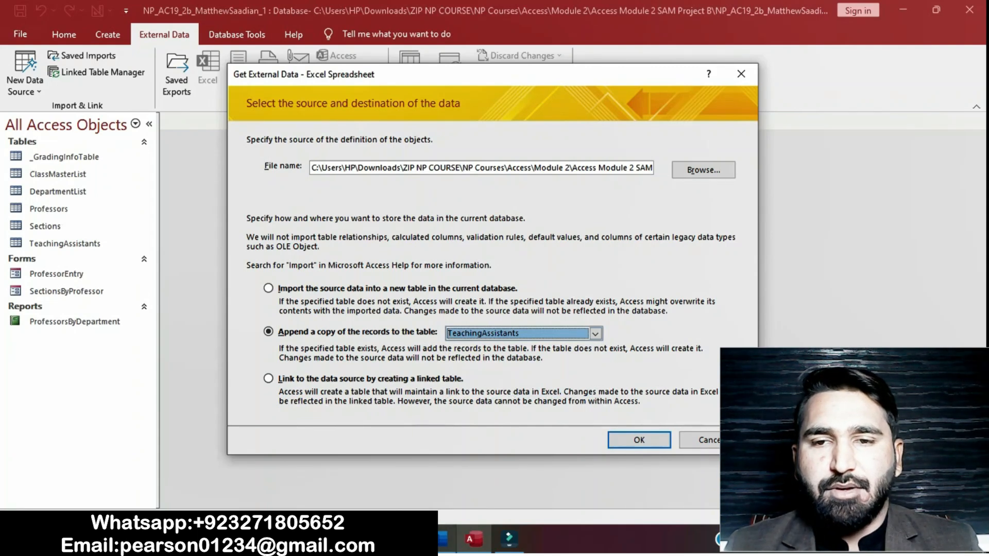
- Run the Import Spreadsheet Wizard through to the end with its default settings, without saving the import steps
click(443, 539)
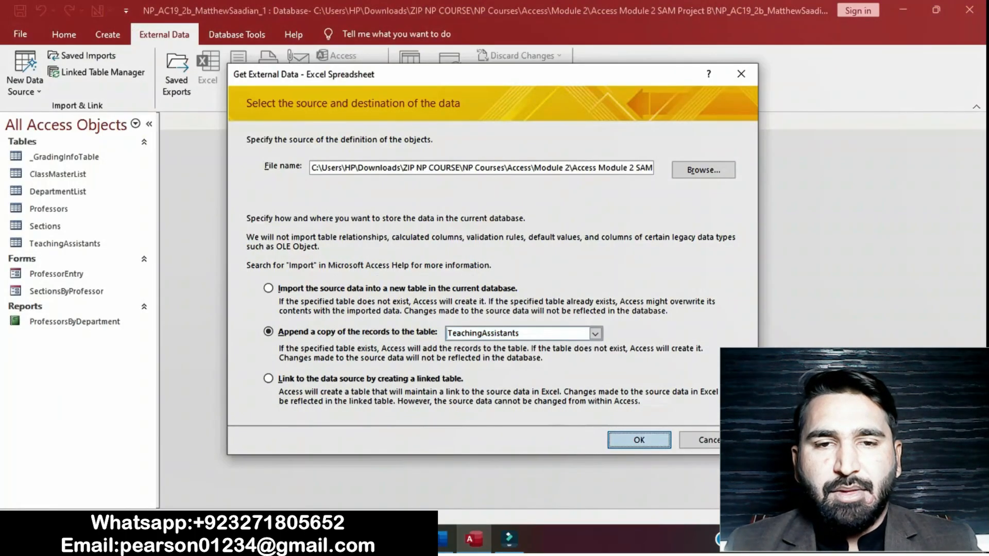
key(Return)
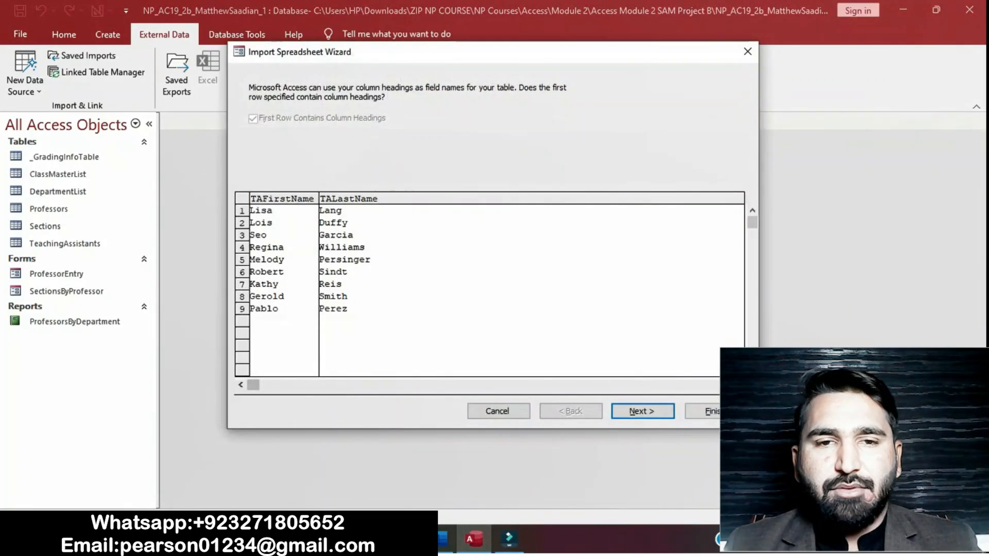
key(Return)
key(Return)
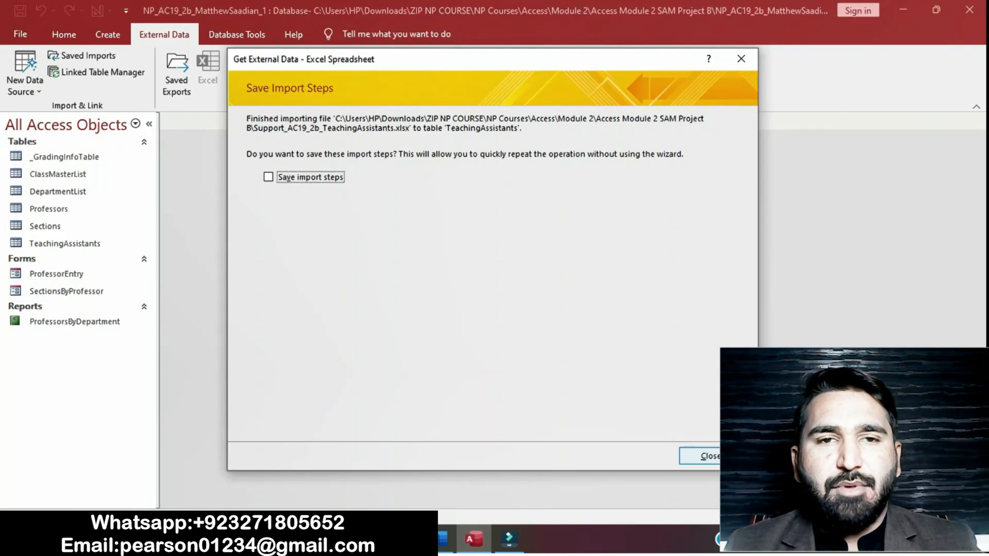
key(Return)
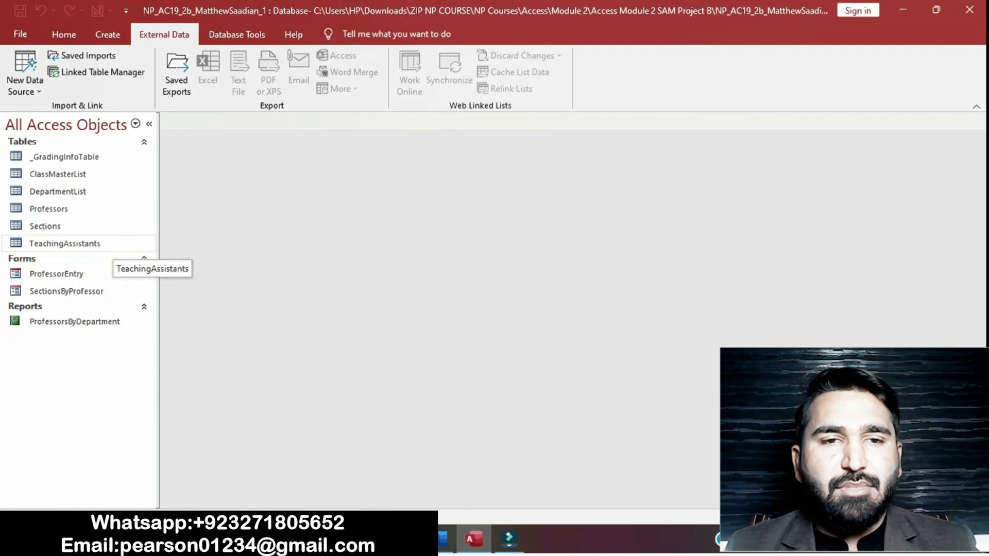
- Open the TeachingAssistants table to review its records and its fields in Design View, and return to the Word instructions
double_click(112, 245)
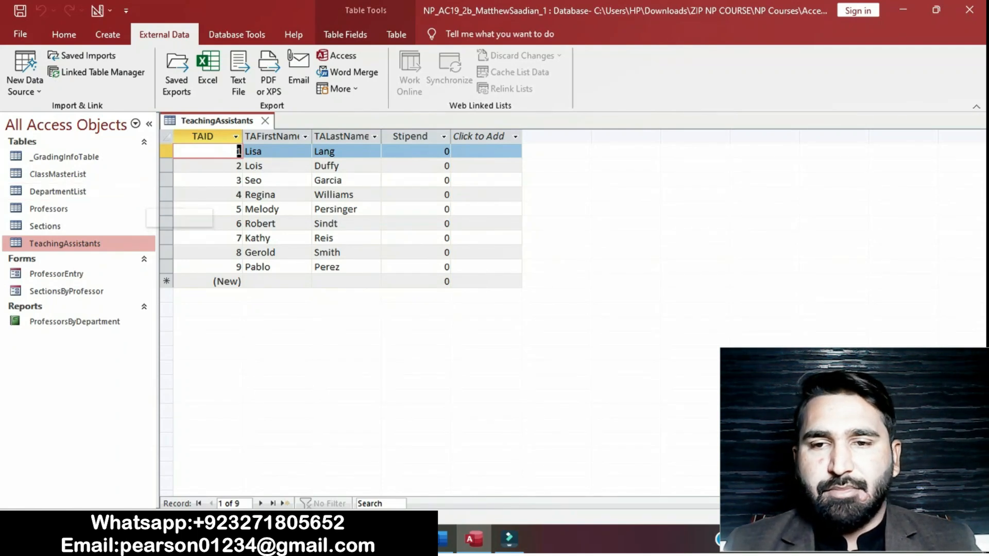
click(345, 34)
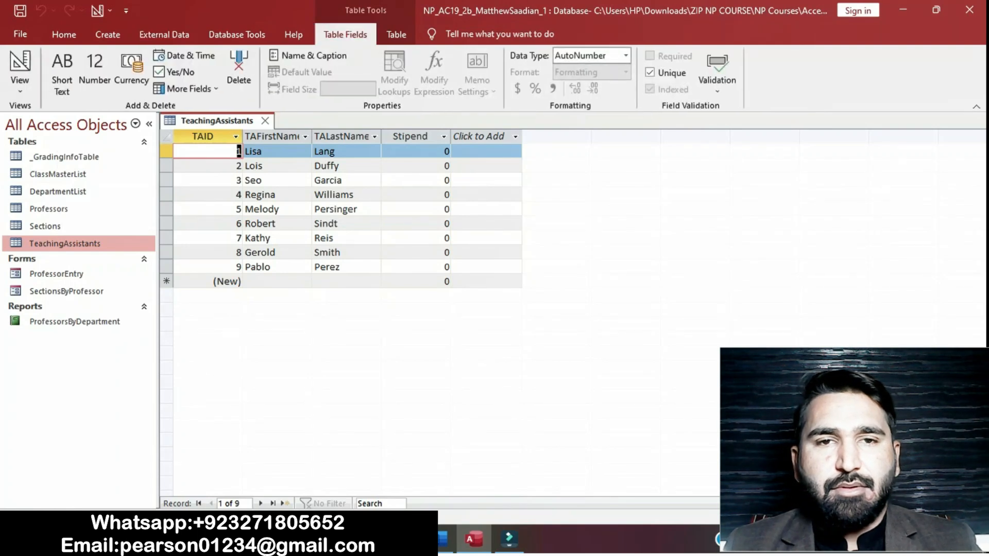
click(20, 88)
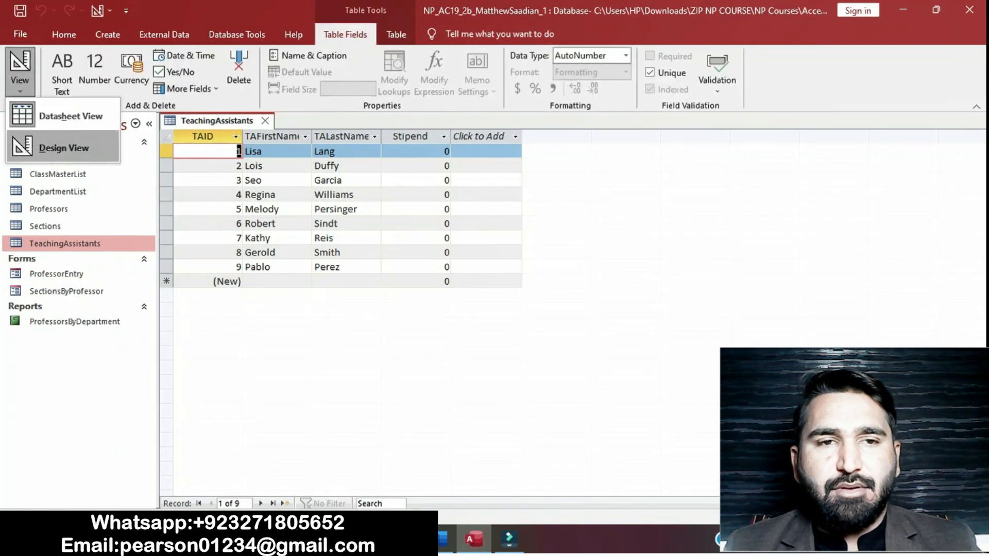
click(57, 145)
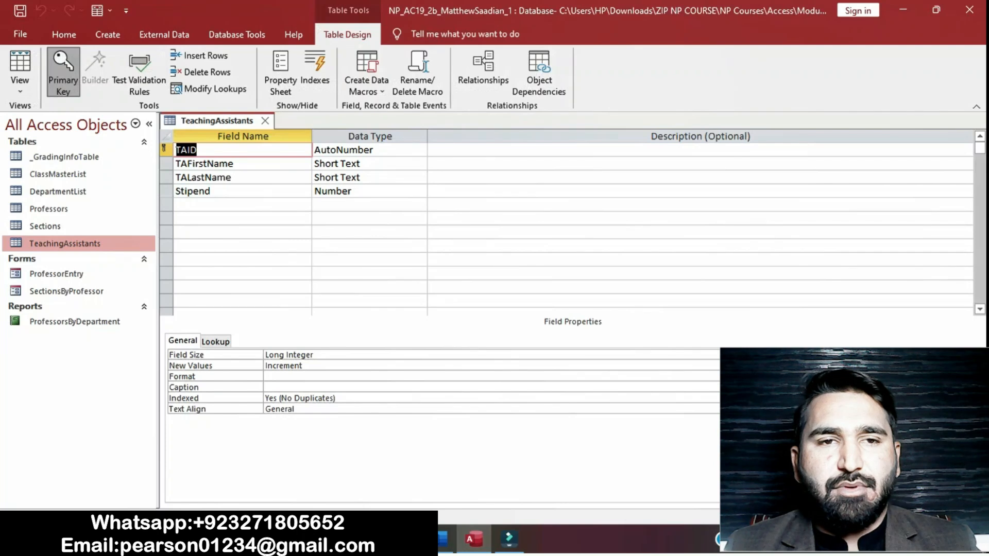
click(442, 539)
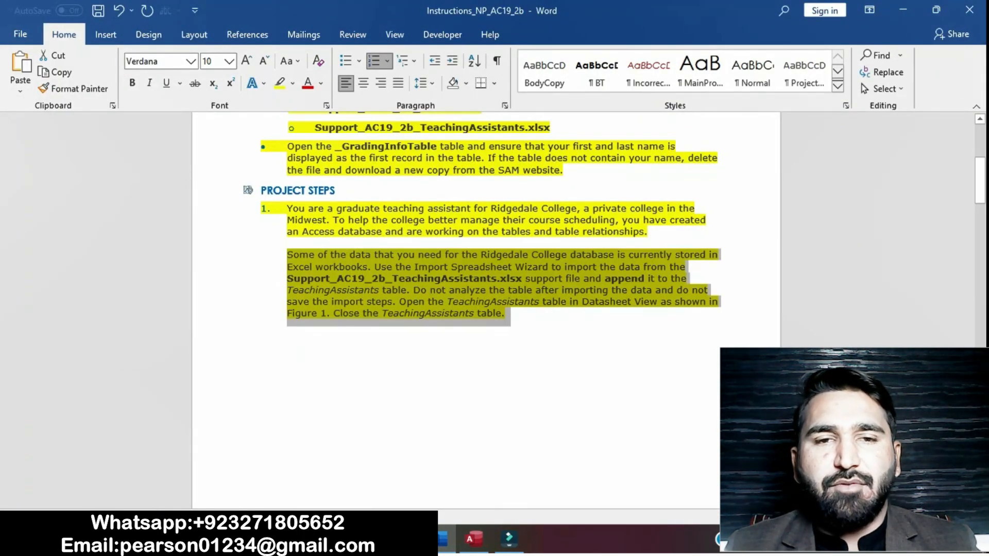
- Show the TeachingAssistants table in Datasheet View in Access and compare its records with Figure 1 in the Word instructions
click(474, 539)
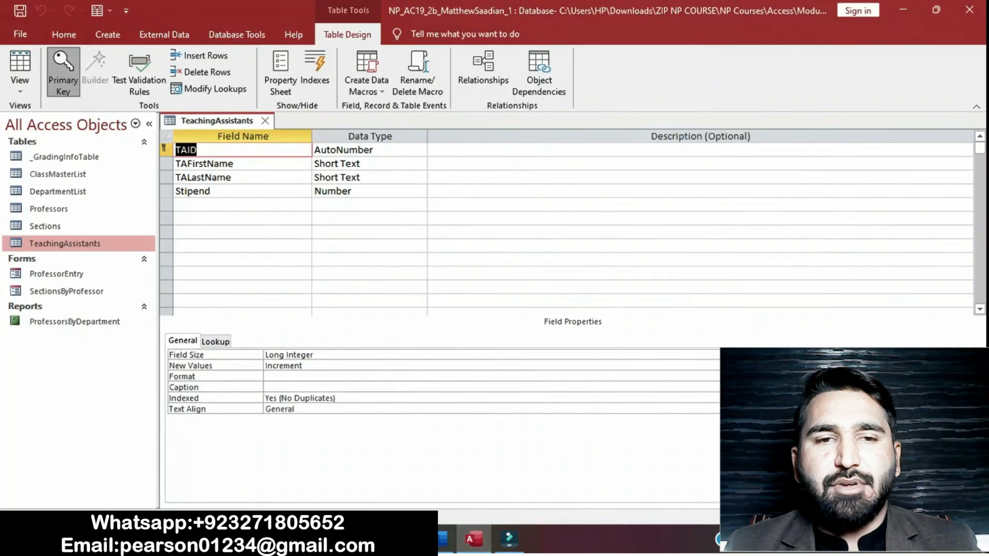
click(20, 88)
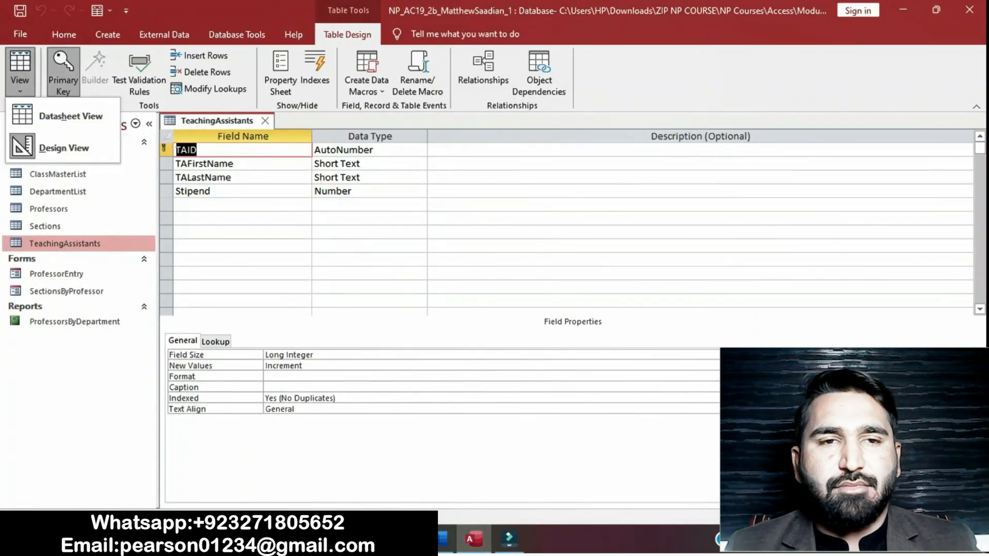
click(71, 116)
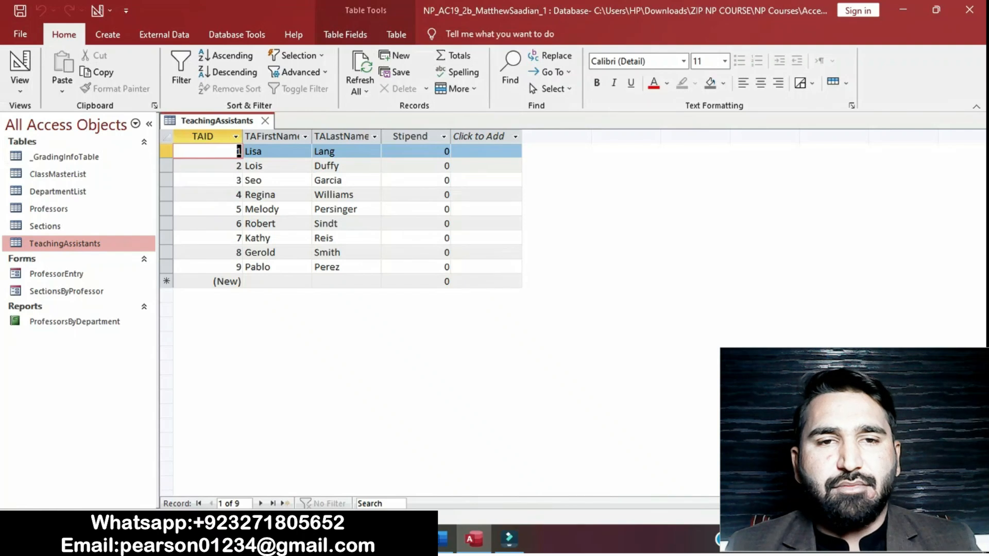
click(444, 540)
drag(980, 180, 980, 235)
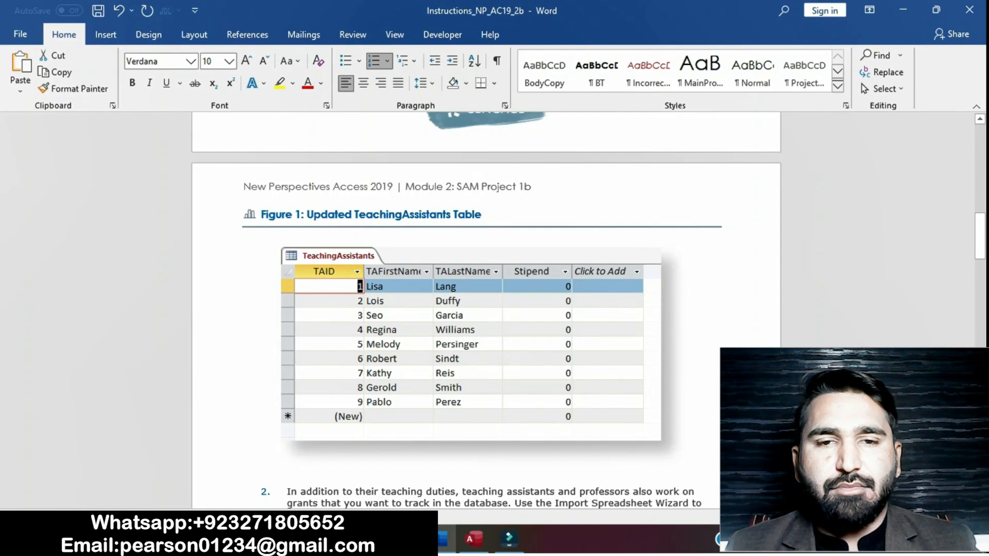
click(473, 538)
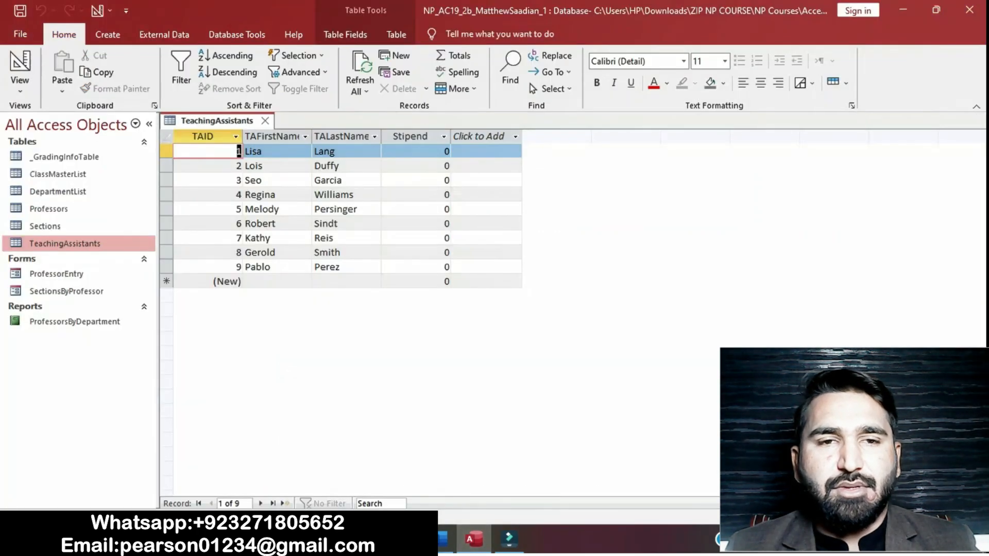
click(358, 180)
click(447, 538)
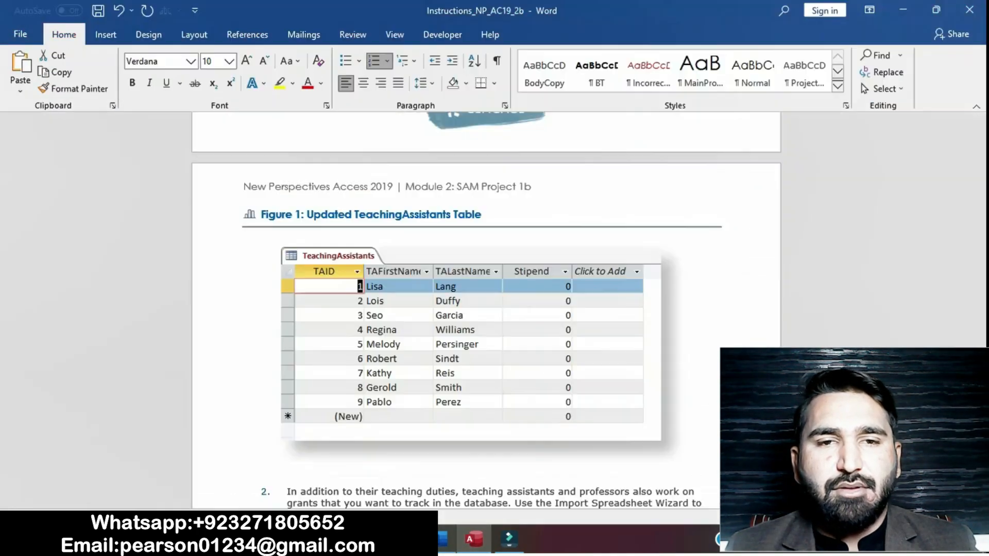
- Highlight the whole step 2 paragraph in yellow in the instructions and select its part on importing the Grants workbook
drag(980, 237, 980, 246)
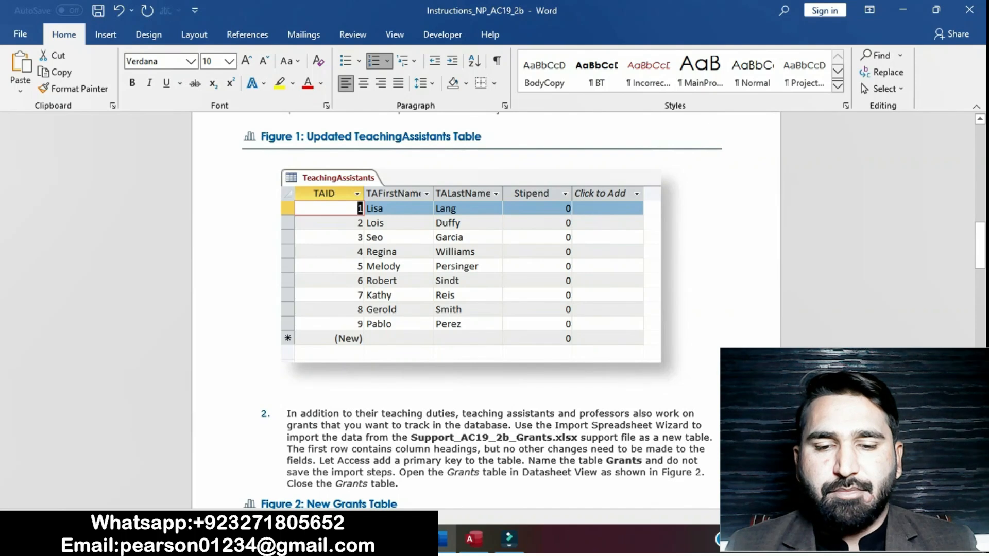
drag(287, 414, 401, 485)
click(464, 462)
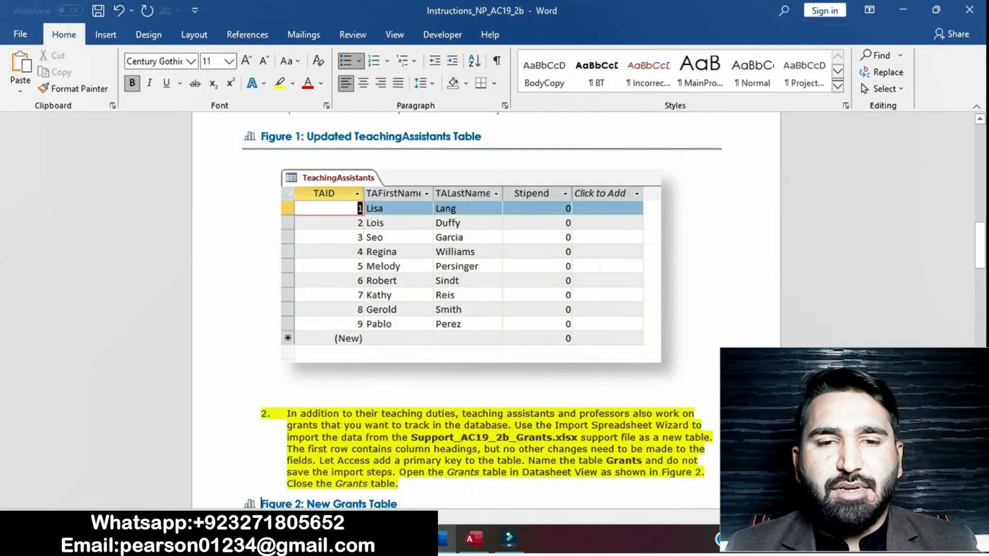
drag(980, 245, 980, 259)
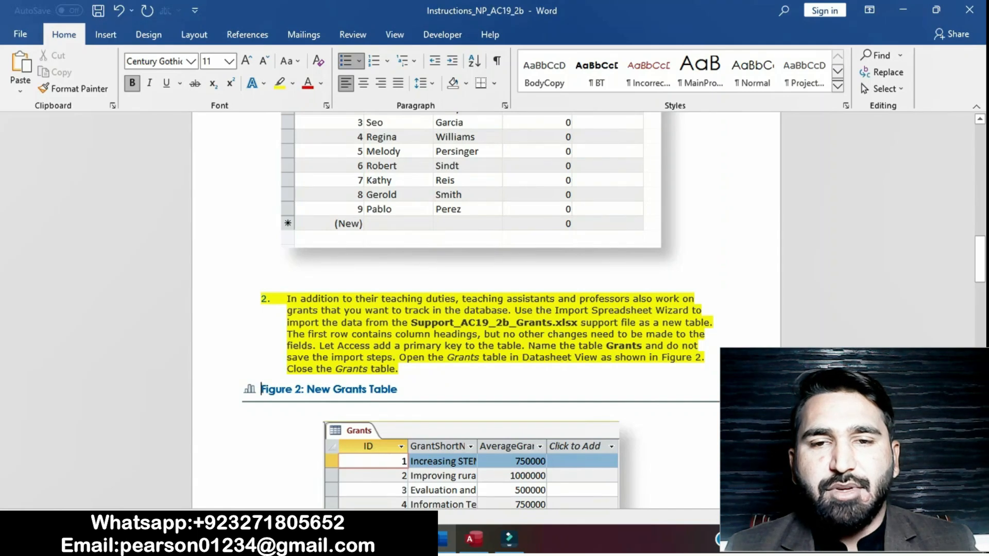
drag(287, 300, 713, 323)
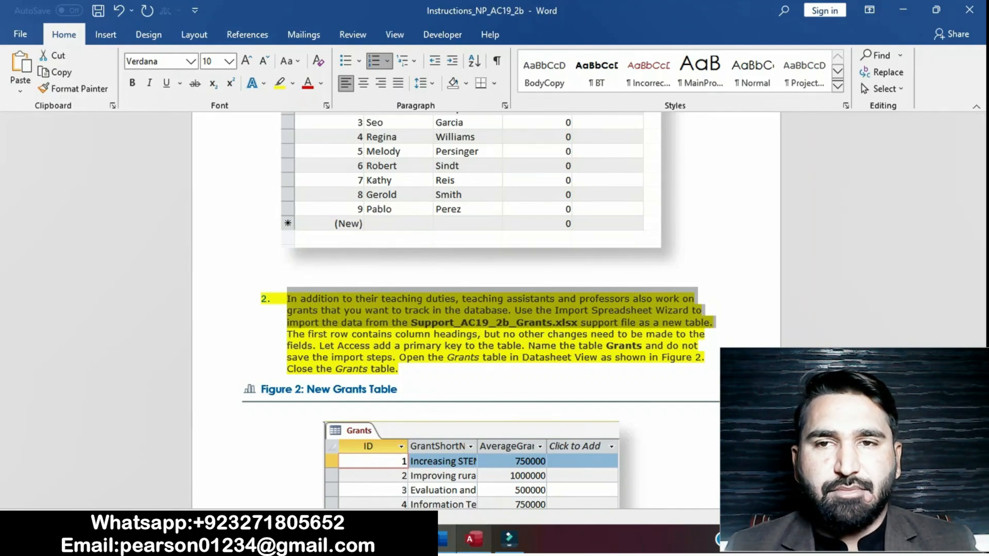
- Switch to Access and close the TeachingAssistants table
mouse_move(472, 539)
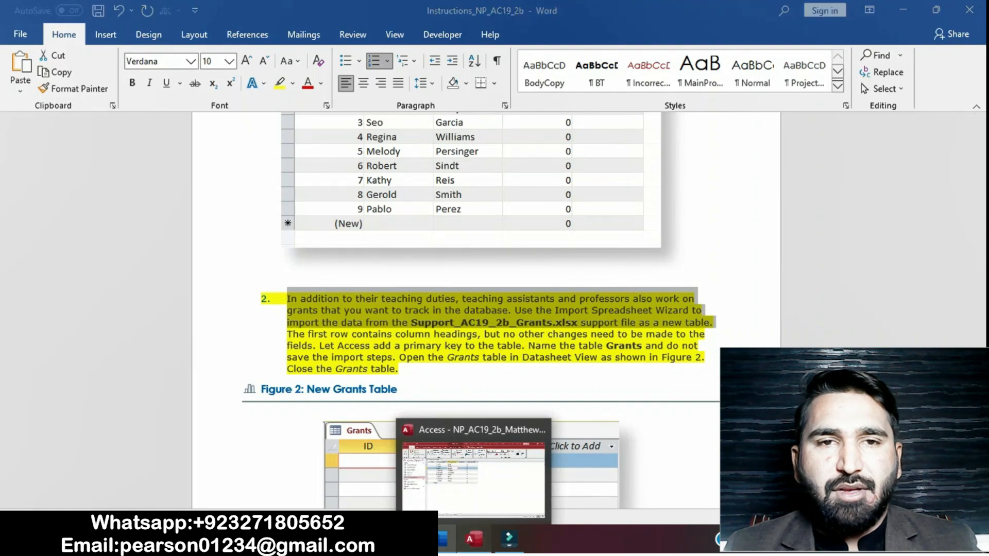
click(473, 539)
click(443, 539)
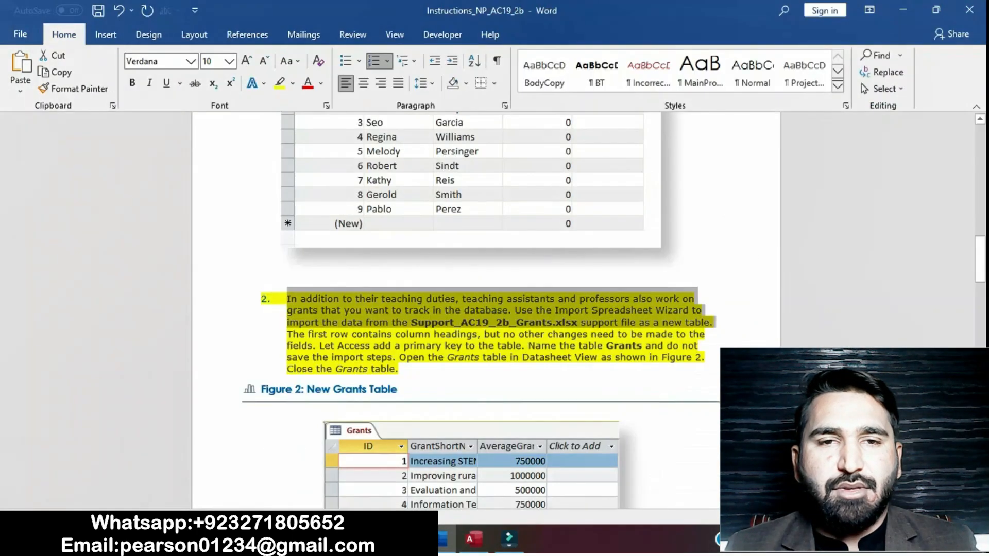
click(473, 539)
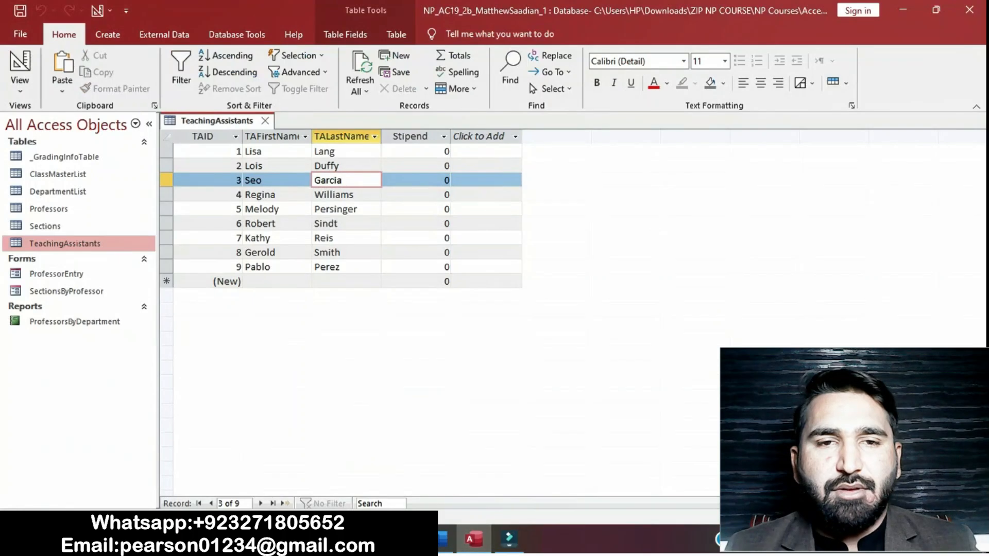
right_click(224, 121)
click(257, 133)
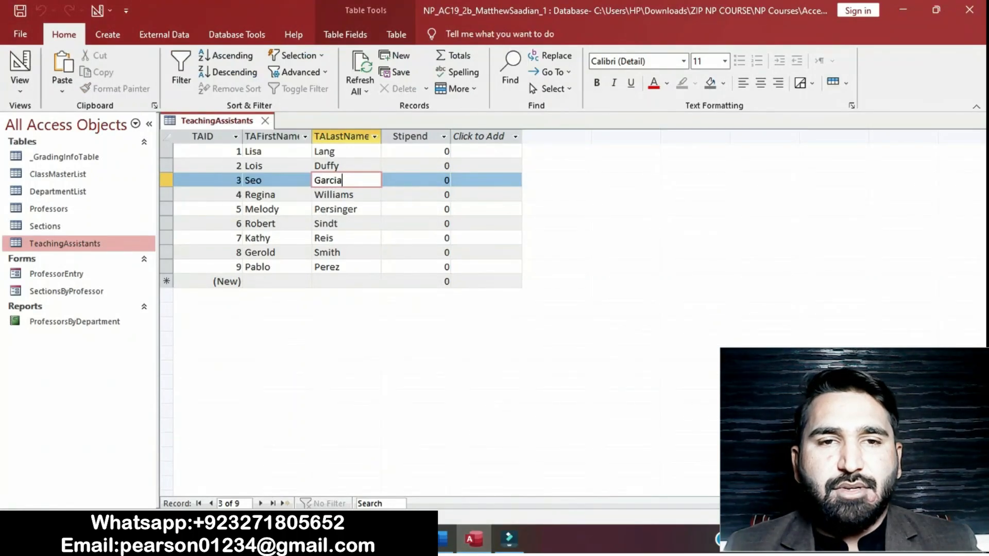
right_click(226, 121)
click(260, 143)
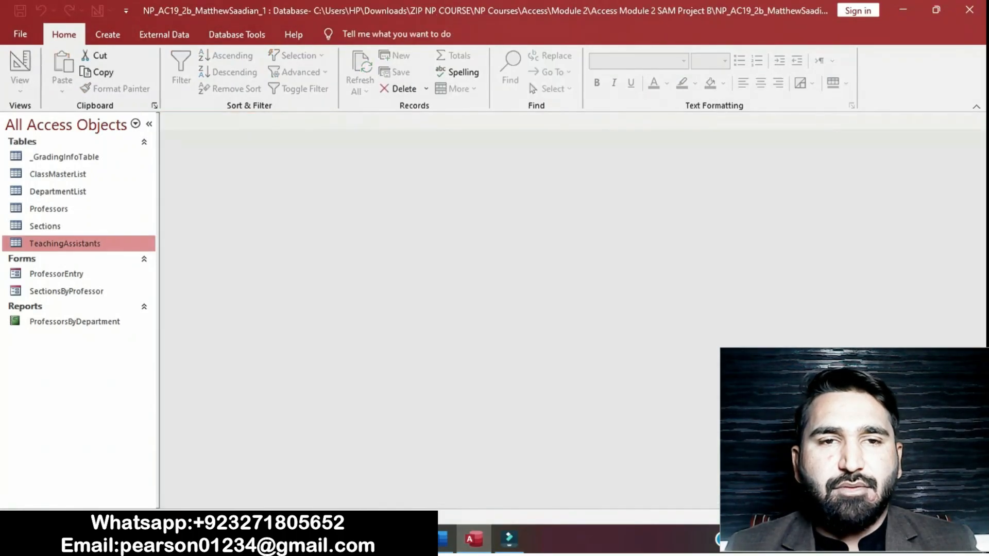
- Start a new import from an Excel file and choose the Support_AC19_2b_Grants workbook as the source
click(163, 34)
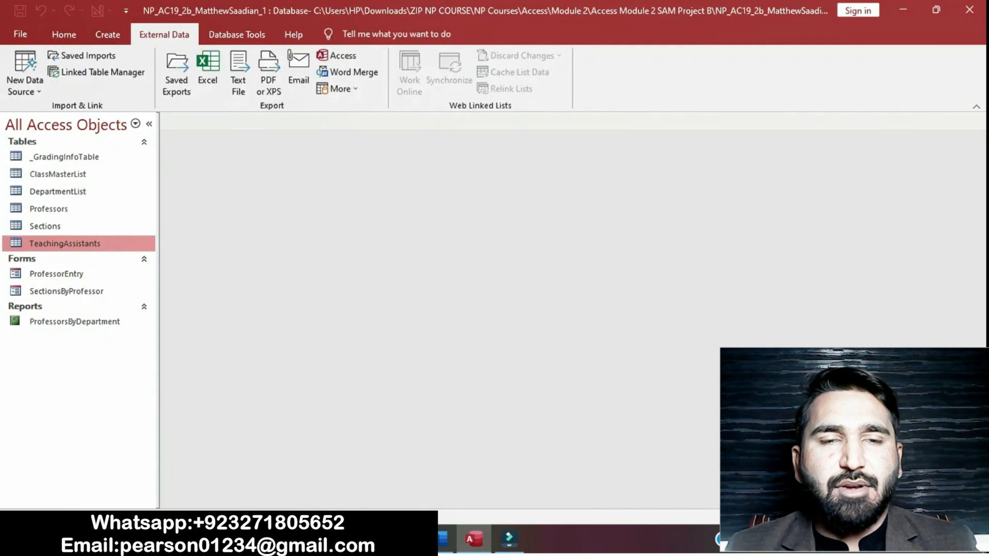
click(25, 72)
mouse_move(57, 116)
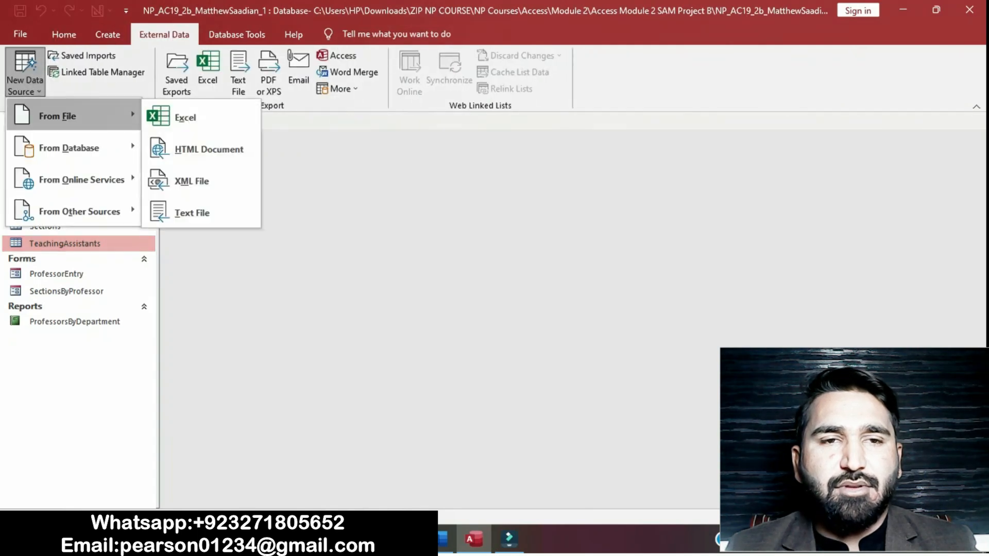
click(186, 117)
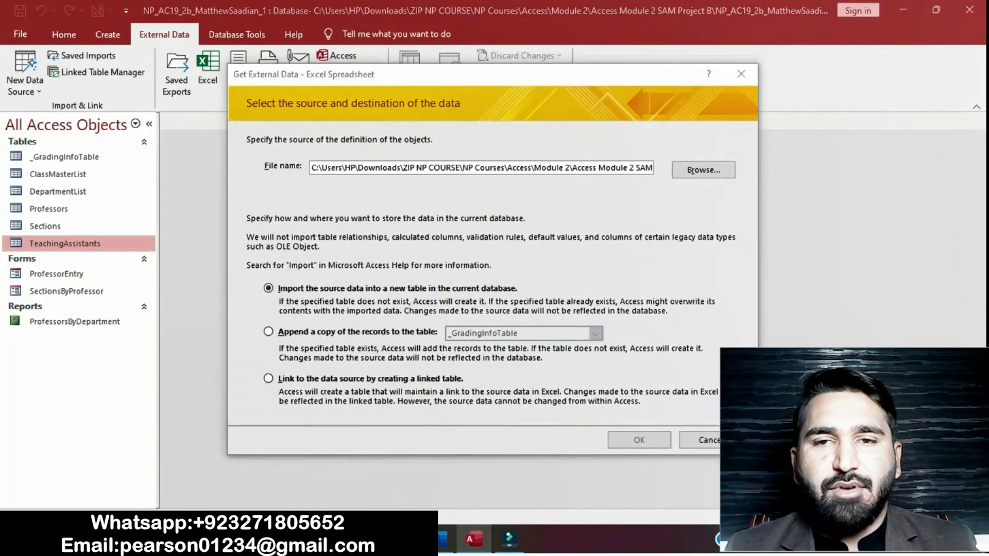
click(703, 170)
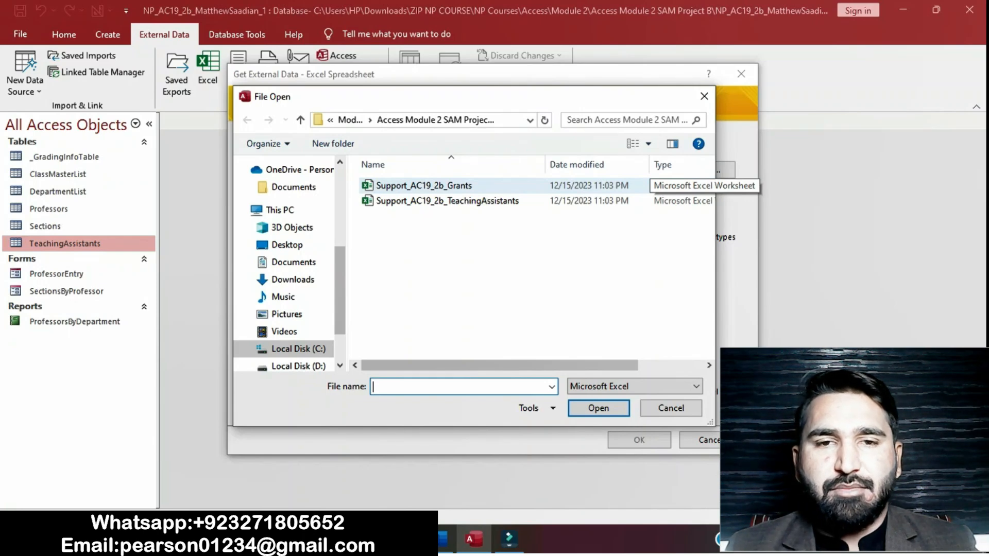
click(680, 186)
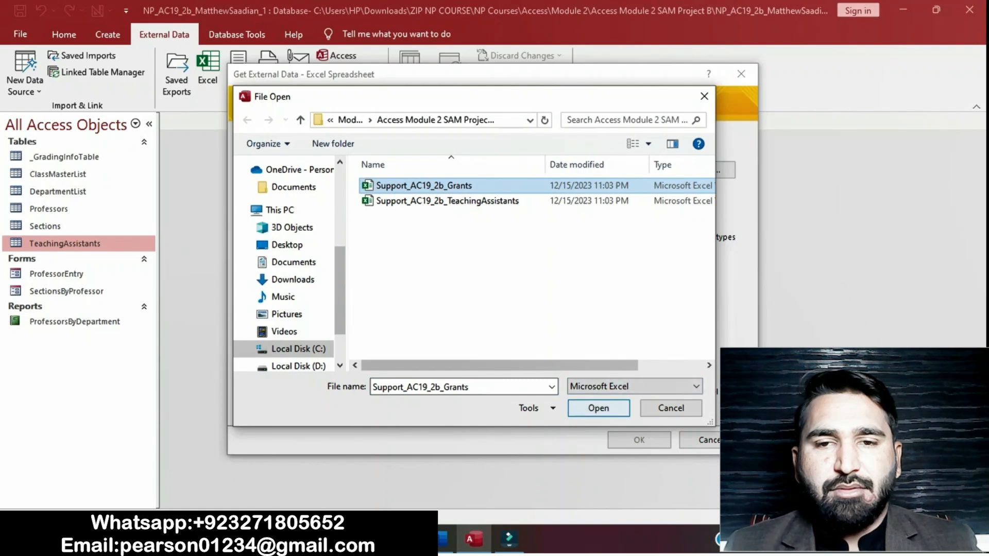
click(598, 407)
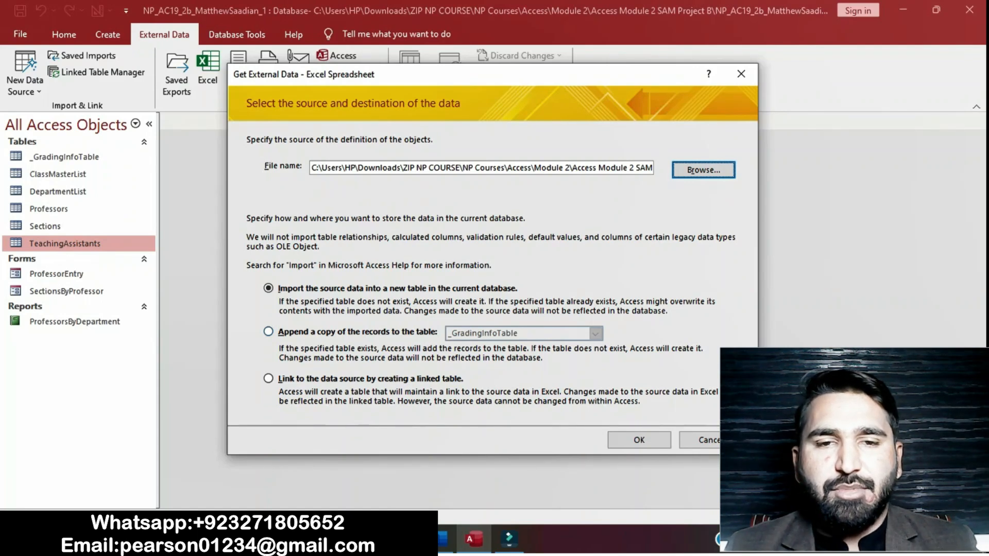
- Check the Word instructions, set the import to create a new table in the current database, and proceed to the Import Spreadsheet Wizard
click(268, 332)
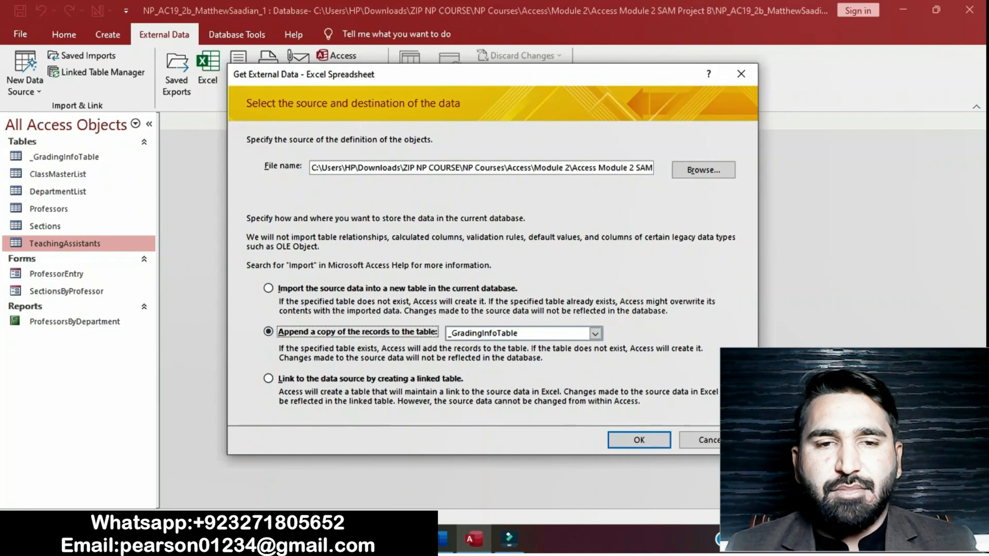
key(alt+Tab)
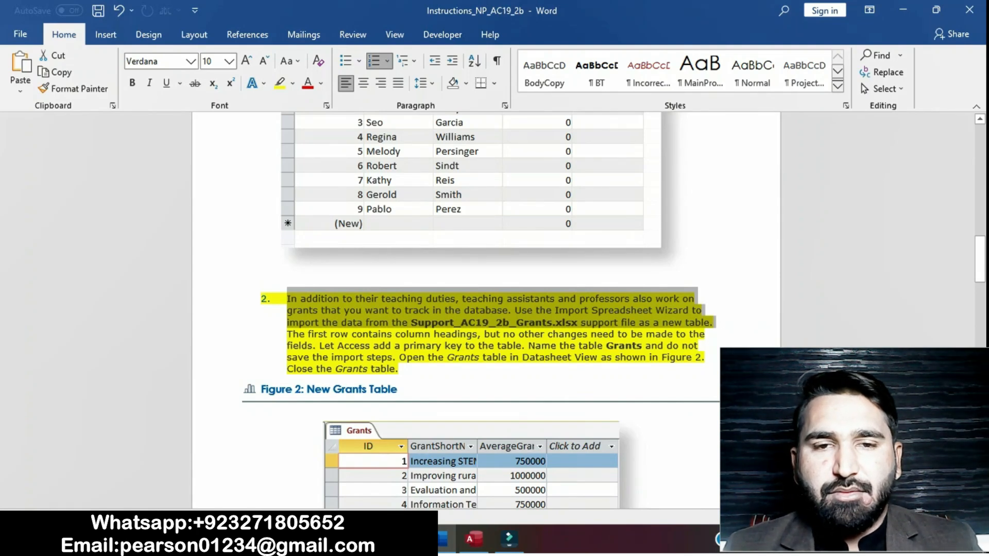
click(473, 539)
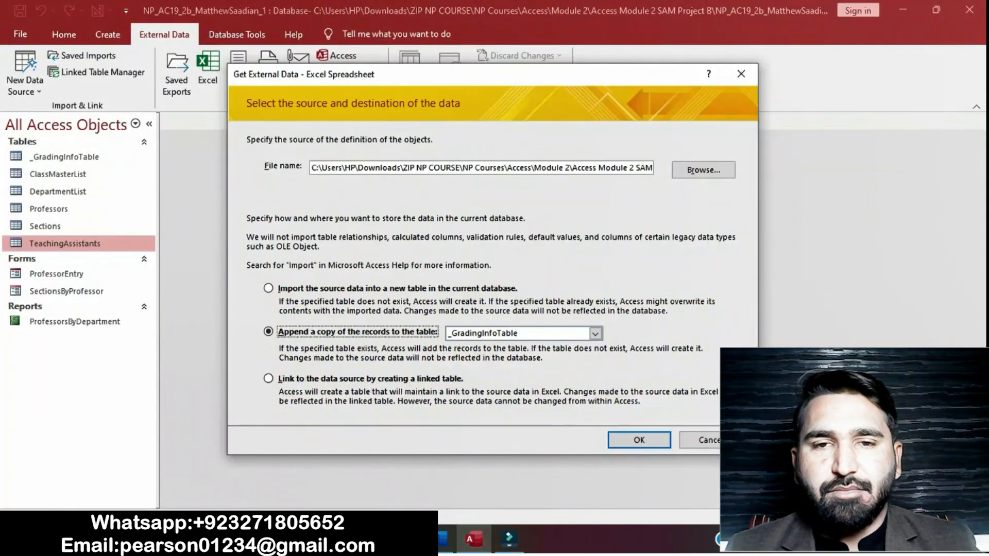
click(269, 288)
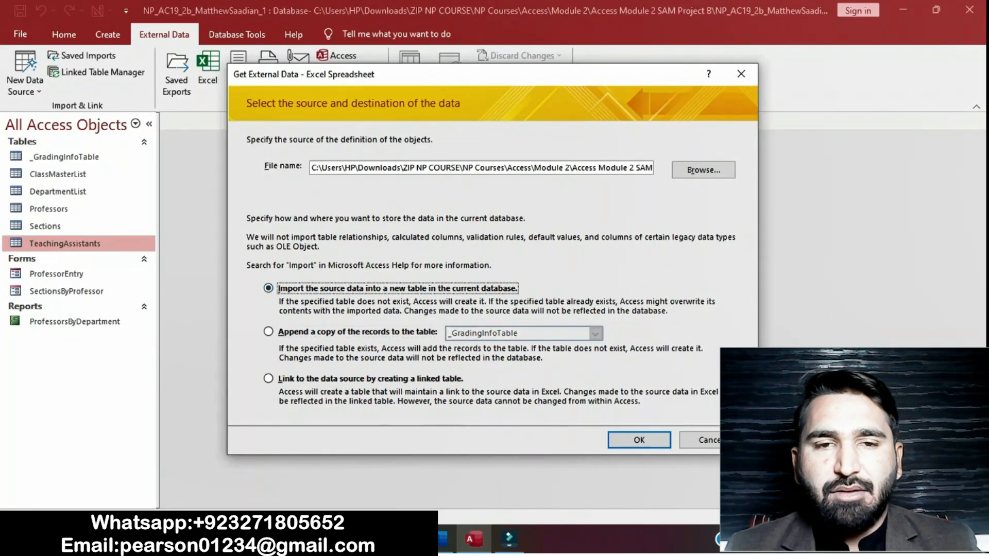
click(639, 439)
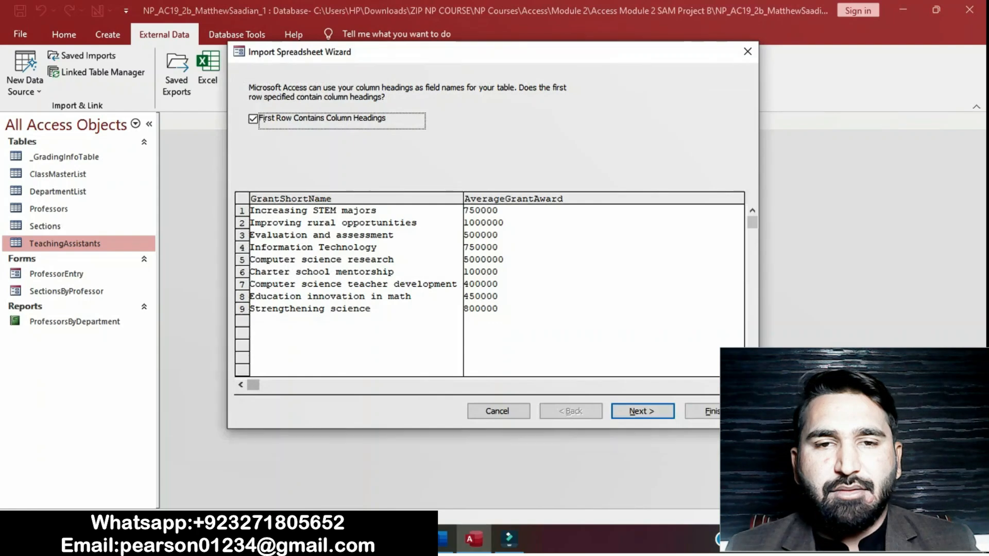
- Check the column heading requirement in the Word instructions and continue the wizard with First Row Contains Column Headings kept on
click(443, 539)
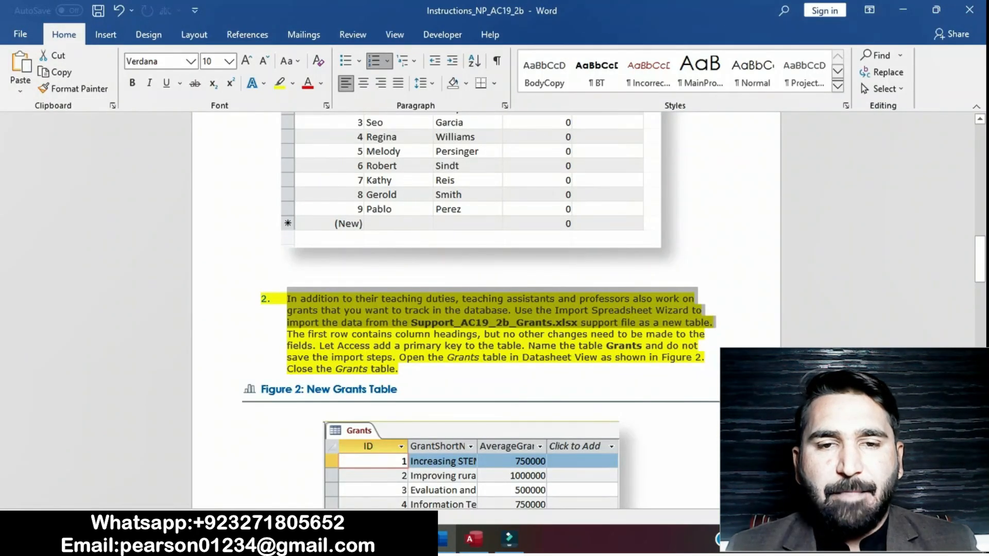
drag(287, 334, 315, 345)
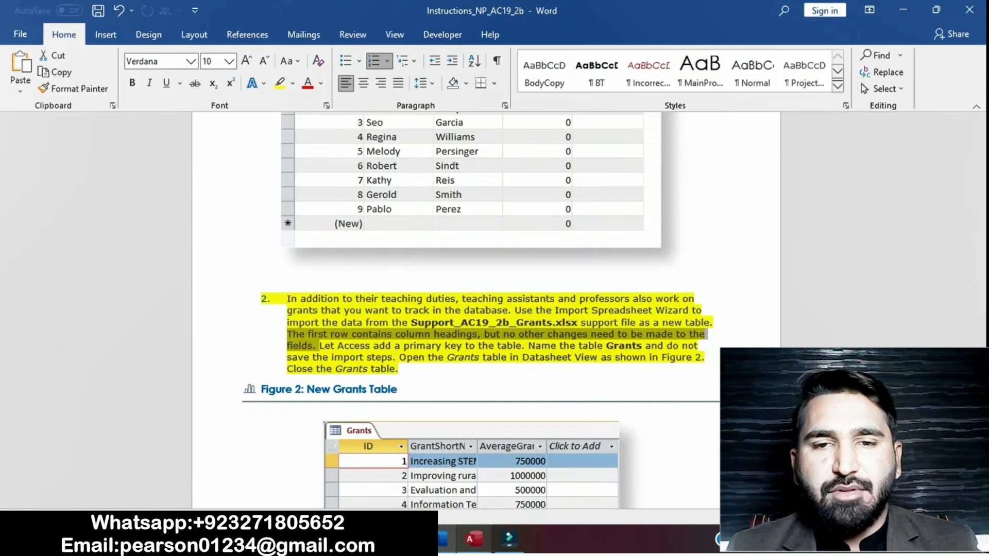
click(474, 539)
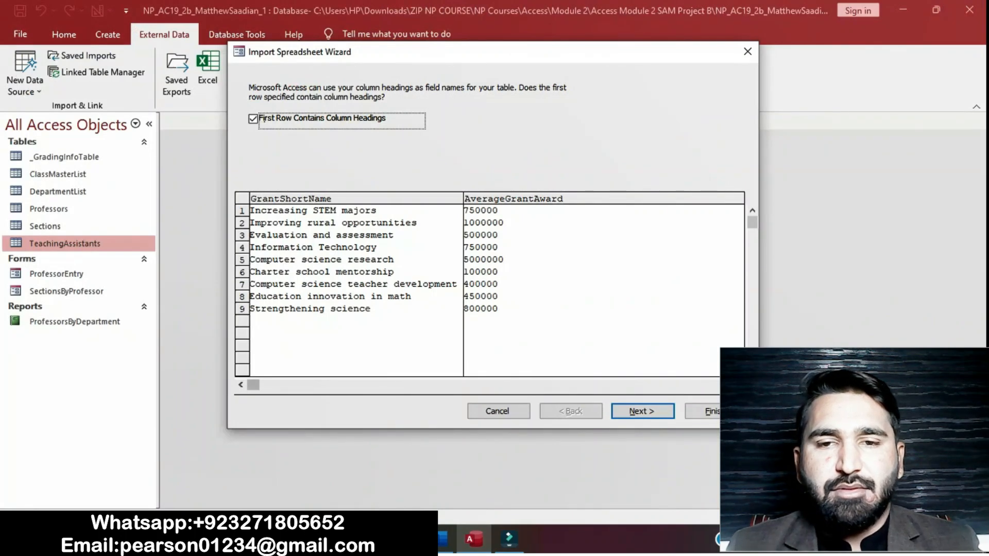
click(643, 412)
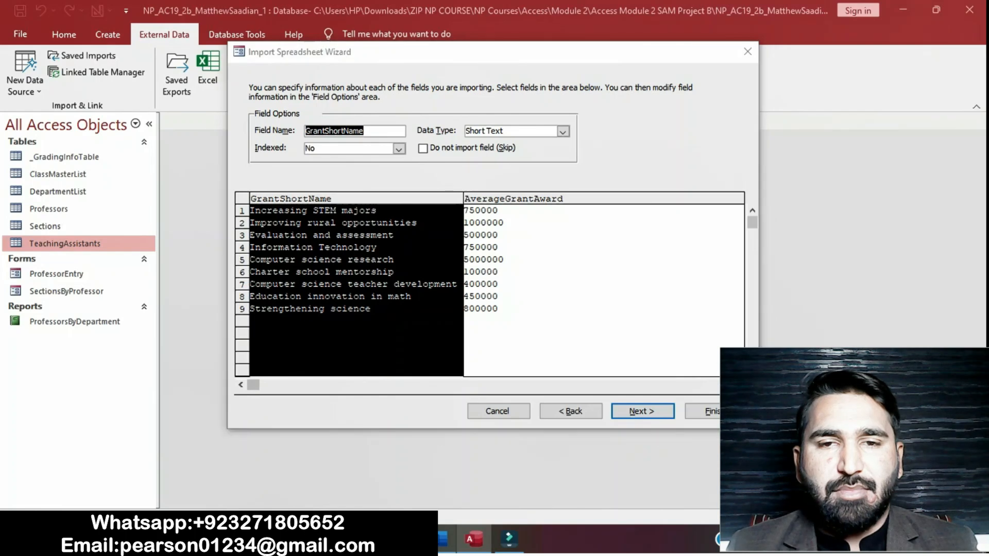
- Read the rest of step 2 in Word, then accept the default field options and let Access add the primary key
click(444, 540)
drag(319, 345, 397, 370)
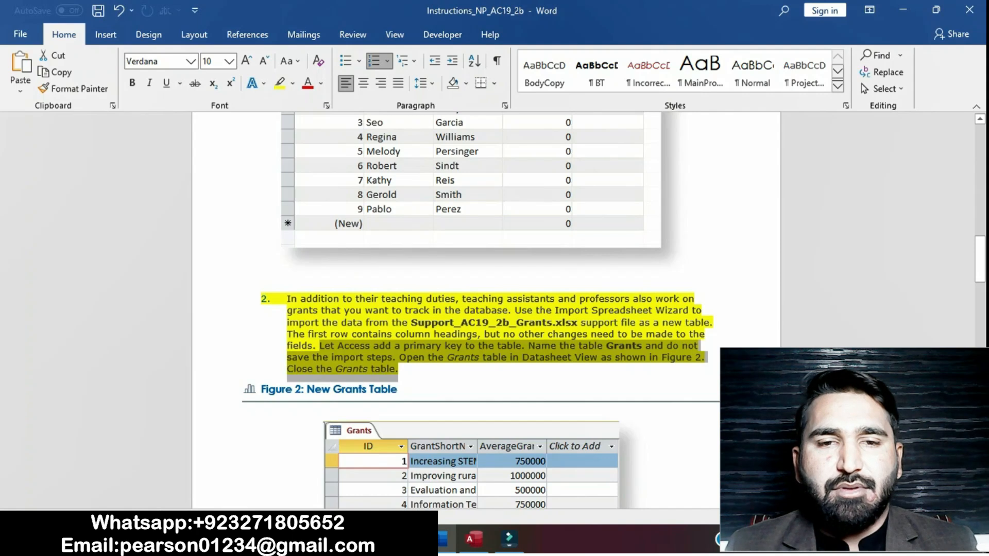
click(474, 540)
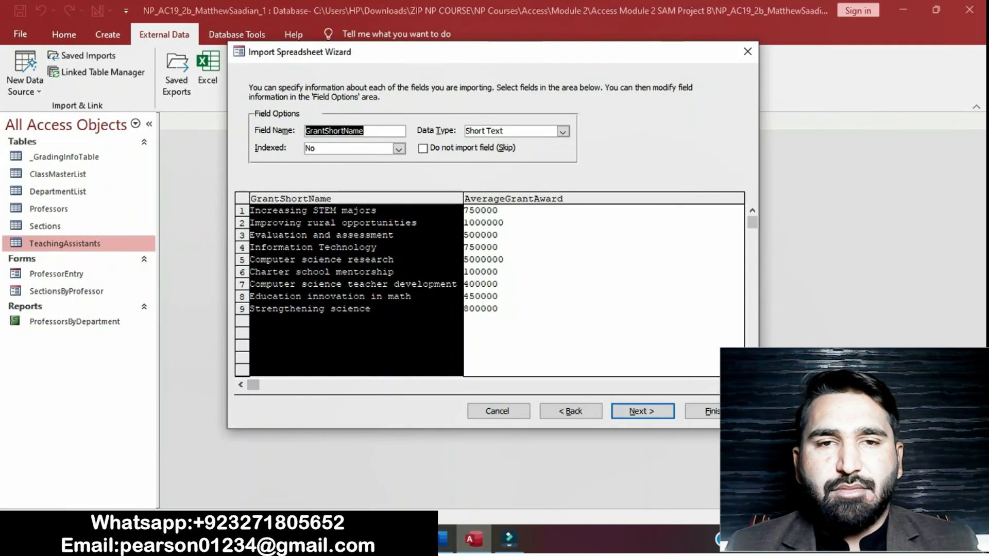
key(Return)
key(Return)
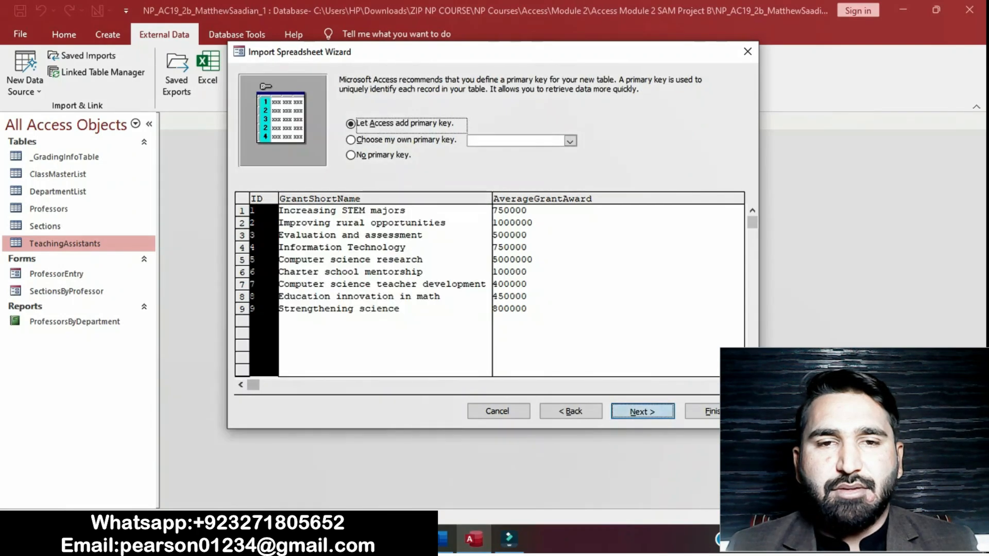
- Copy the table name from step 2 in Word, import the data to a table named Grants, and finish without saving the import steps
click(444, 540)
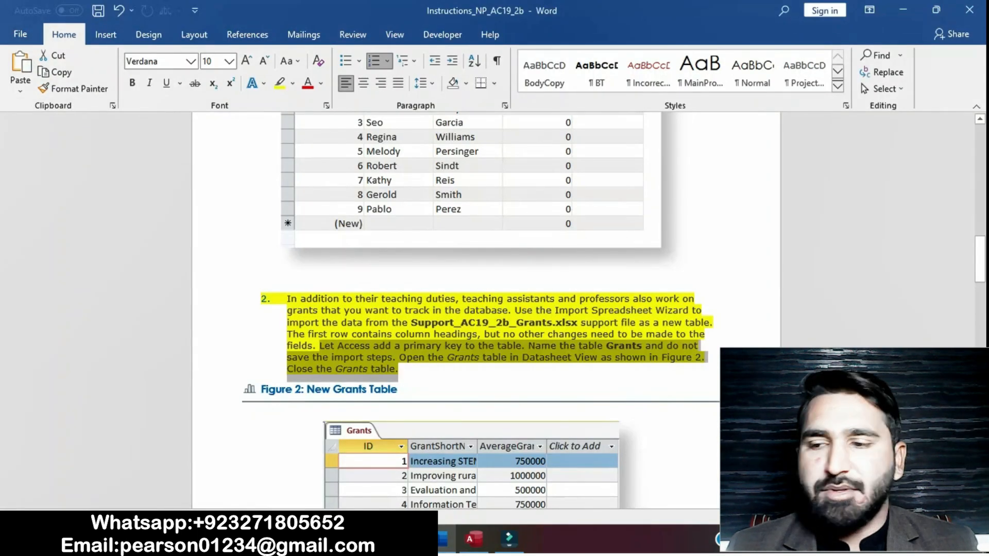
click(399, 369)
click(606, 346)
drag(606, 346, 642, 346)
key(ctrl+c)
click(474, 539)
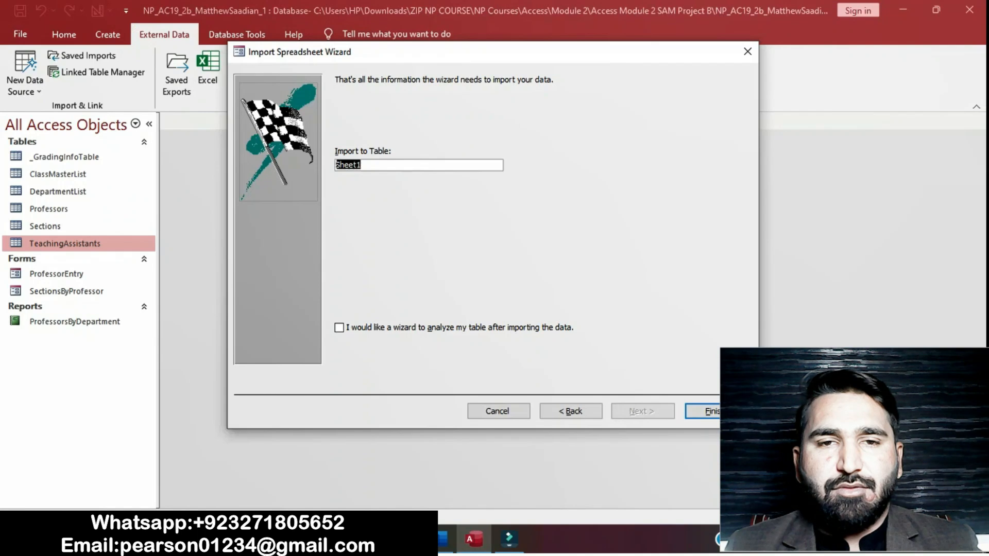
key(ctrl+v)
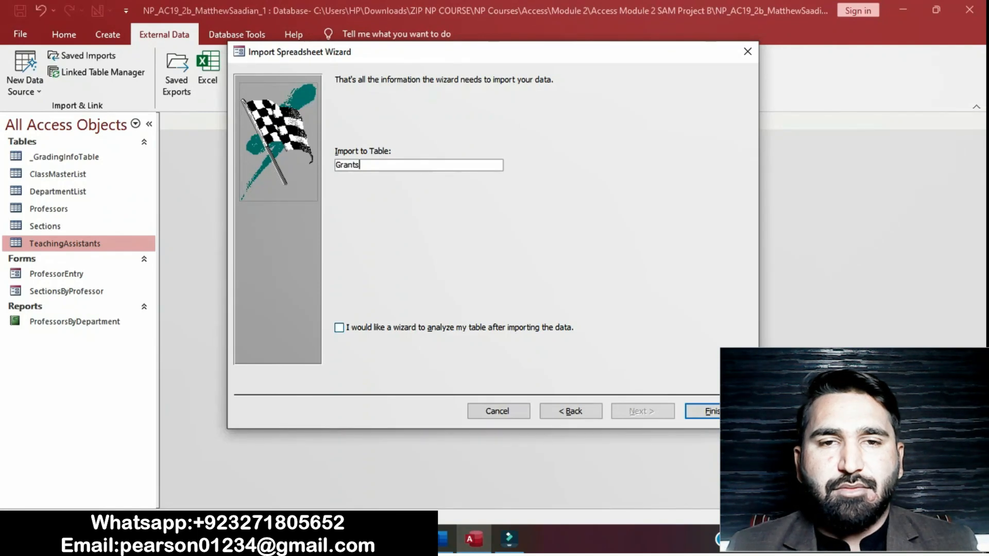
click(714, 411)
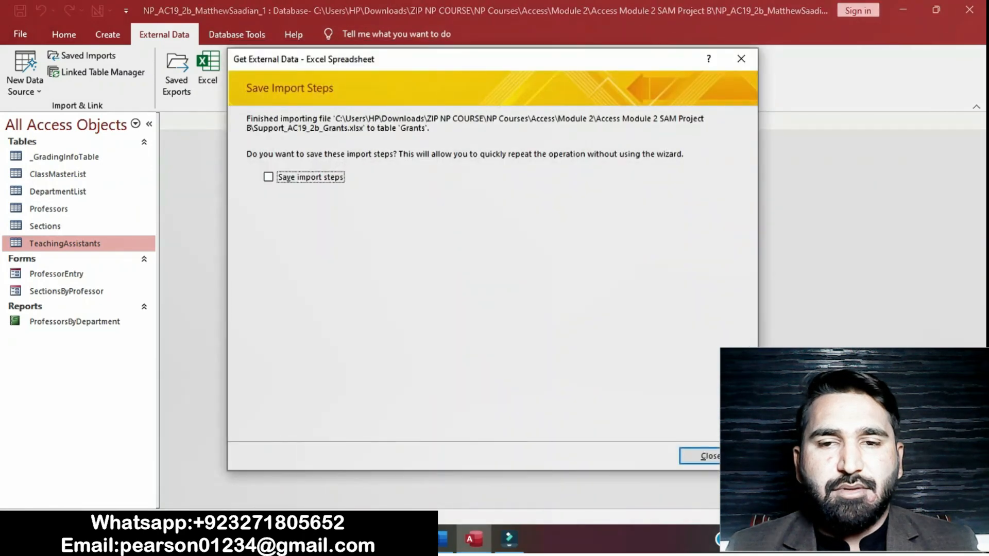
click(710, 457)
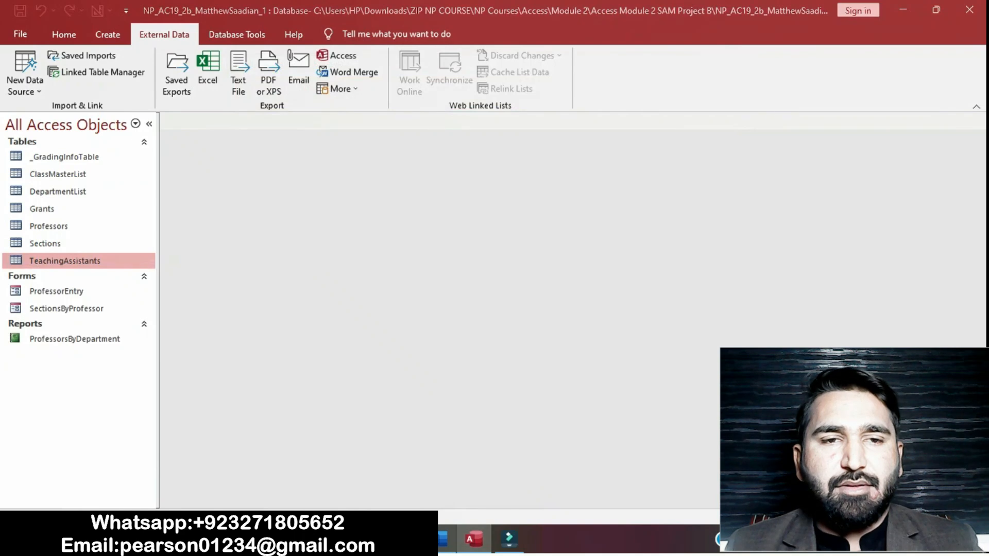
- Check the end of step 2 in Word, then open the Grants table in Datasheet View in Access
click(442, 540)
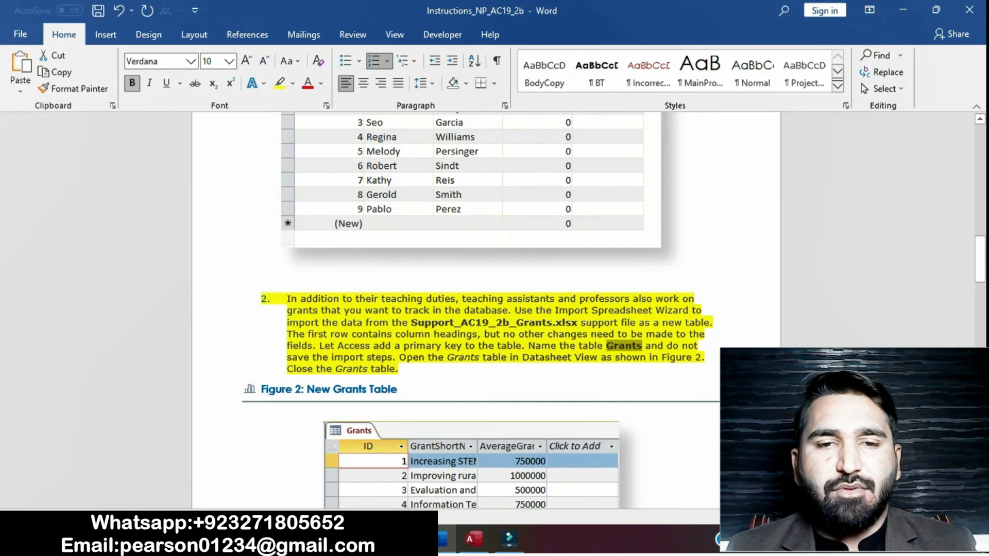
drag(400, 357, 402, 370)
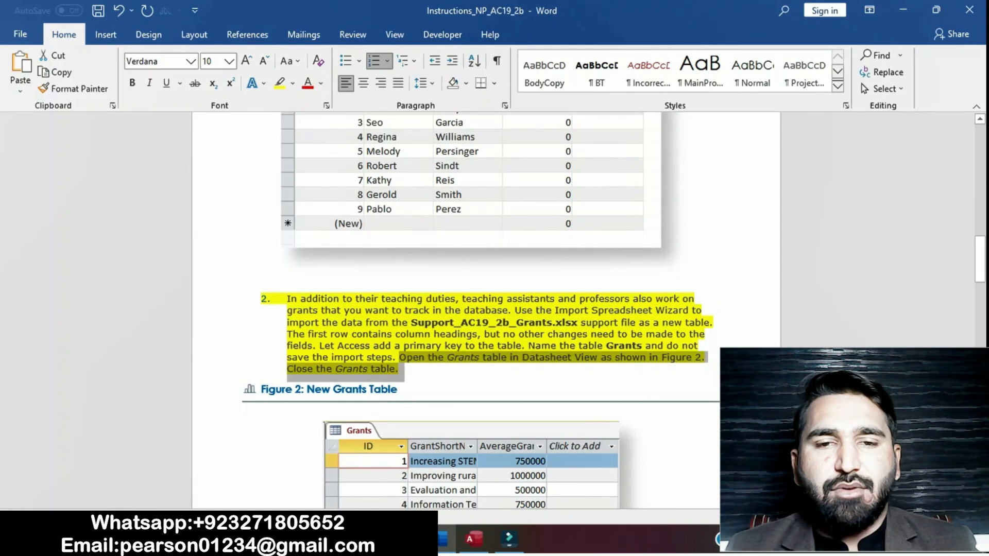
click(474, 539)
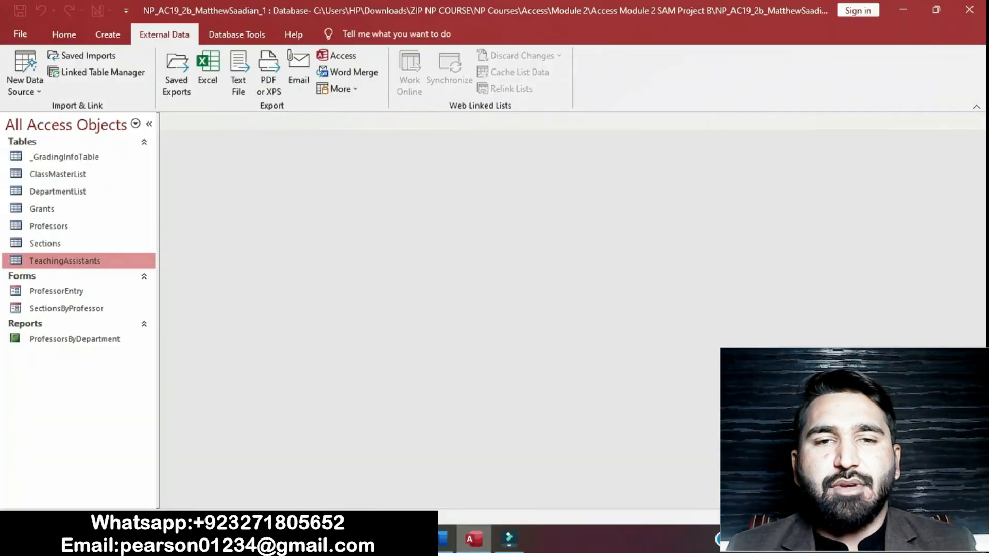
double_click(41, 209)
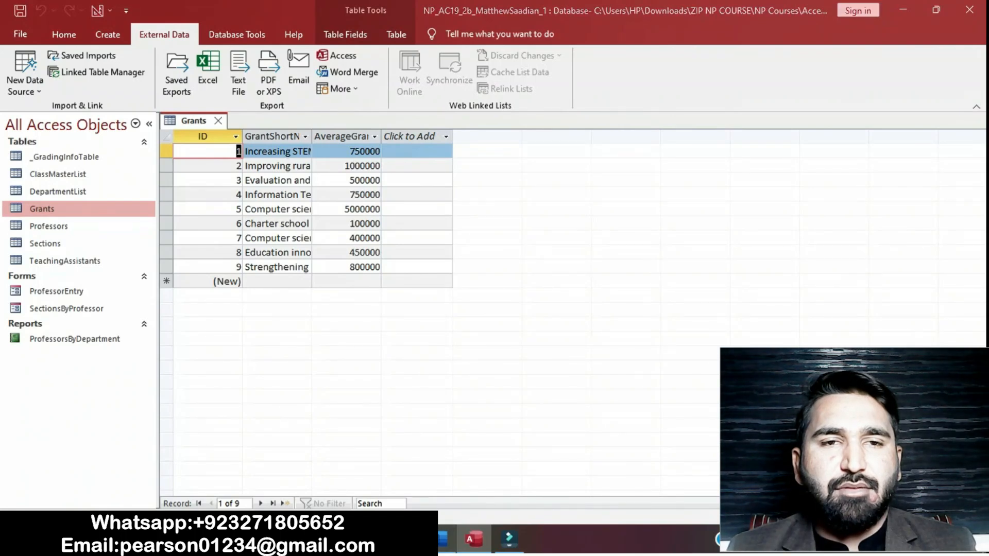
- Compare the Grants table with Figure 2 in the Word instructions, then save and close the table in Access
click(442, 539)
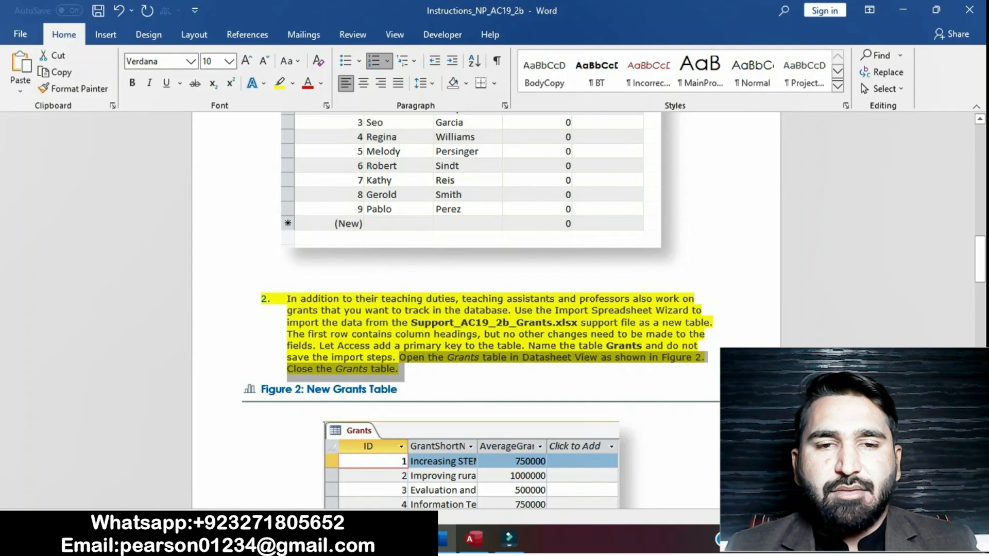
drag(979, 260, 980, 286)
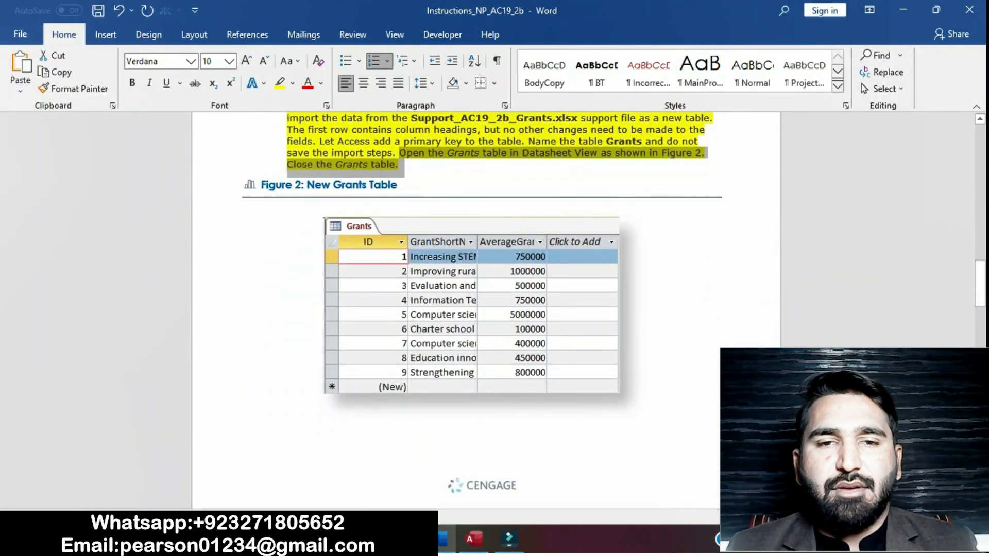
click(474, 539)
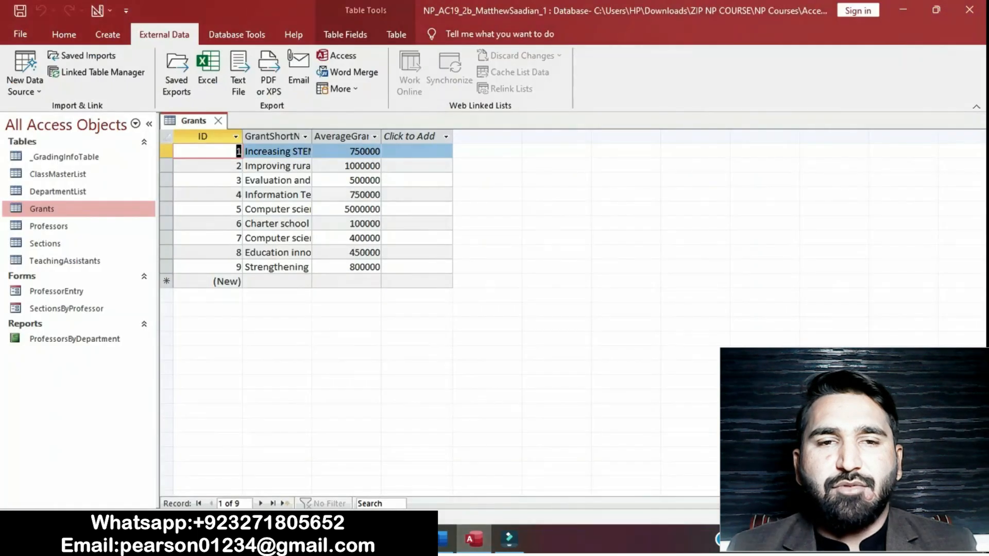
right_click(194, 118)
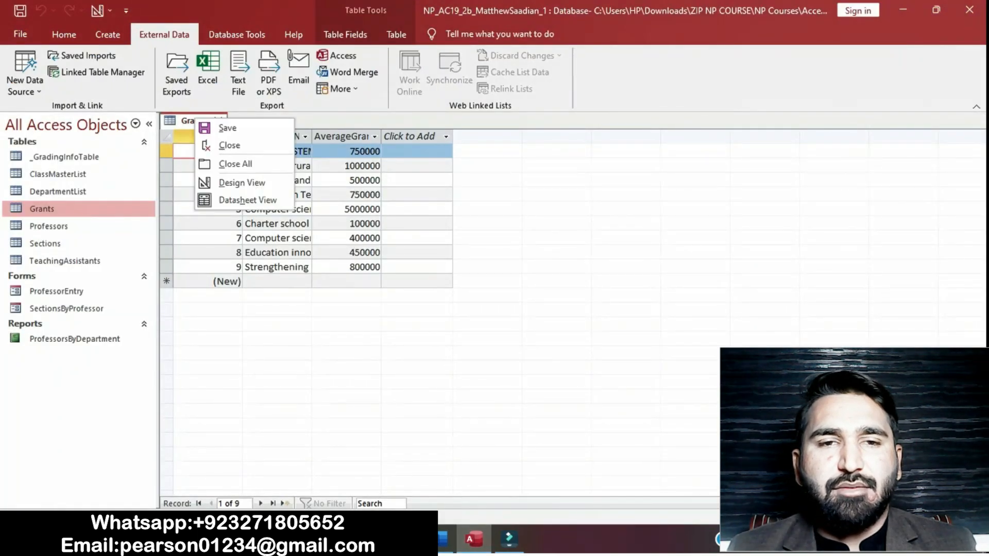
click(233, 132)
right_click(200, 122)
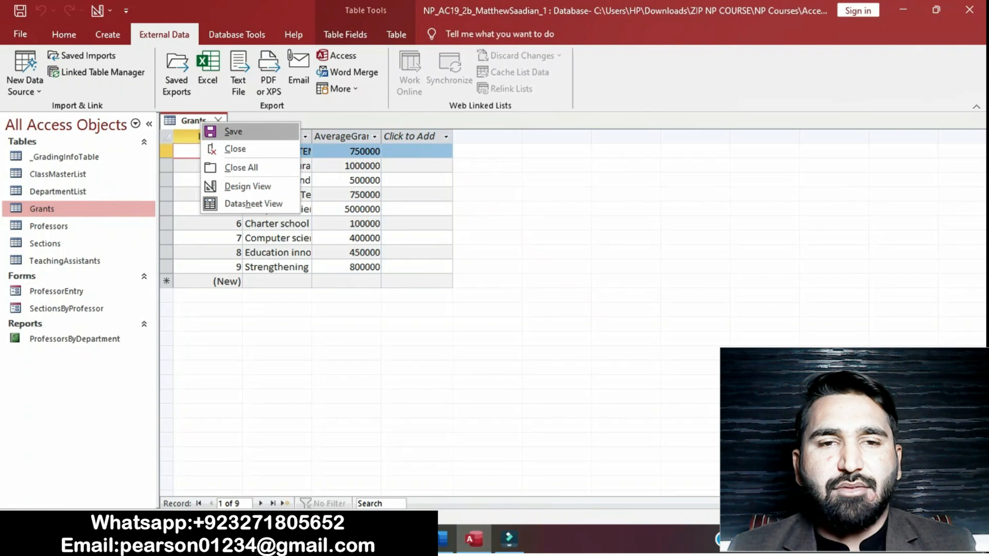
click(235, 149)
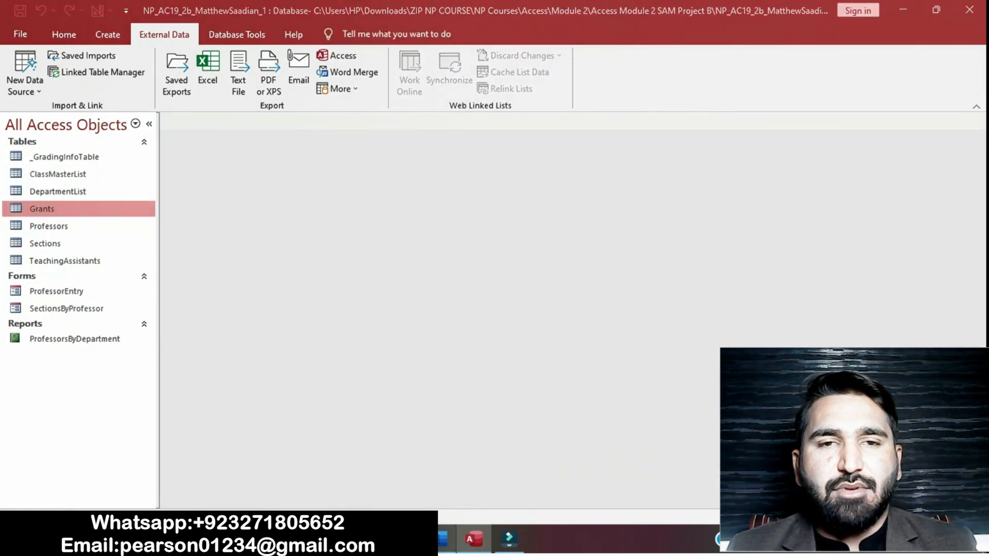
- Go to step 3 of the Word instructions, highlight it in yellow and read its requirements for the Professors table
click(442, 538)
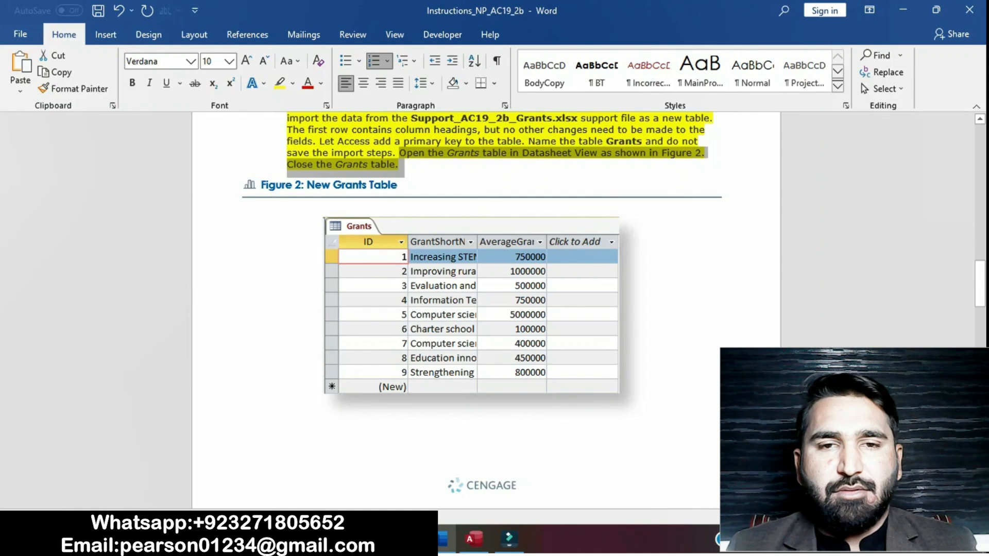
click(473, 539)
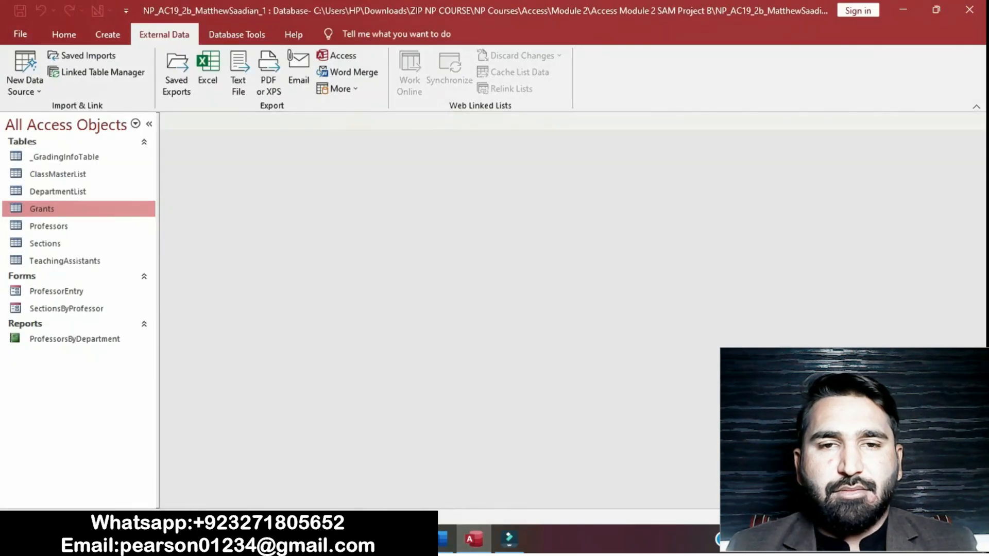
click(443, 539)
drag(980, 283, 980, 329)
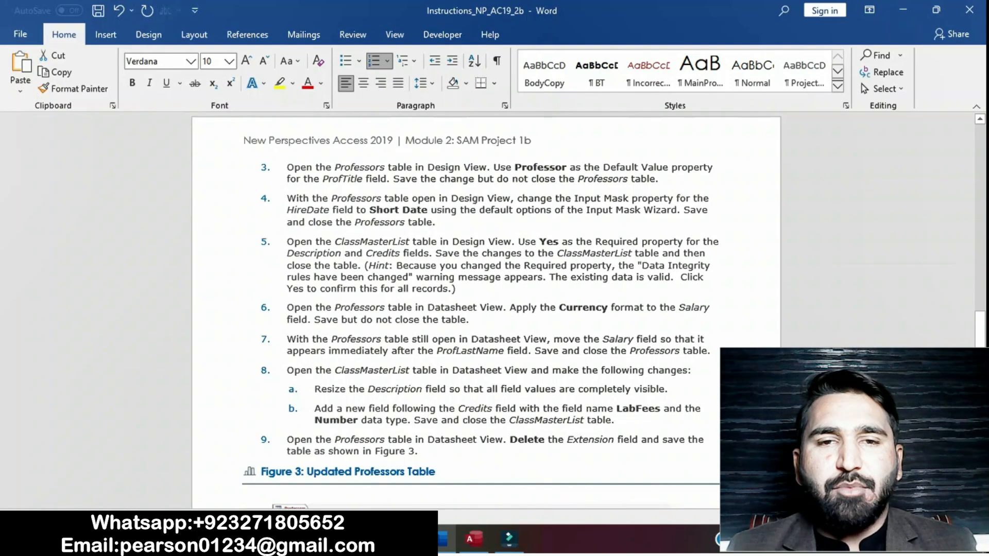
drag(287, 167, 668, 179)
click(720, 158)
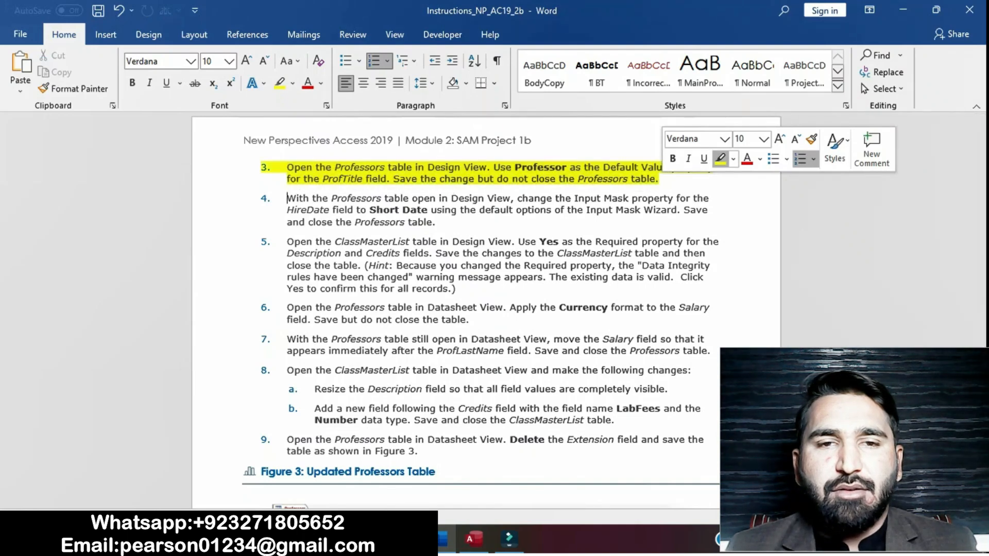
click(287, 198)
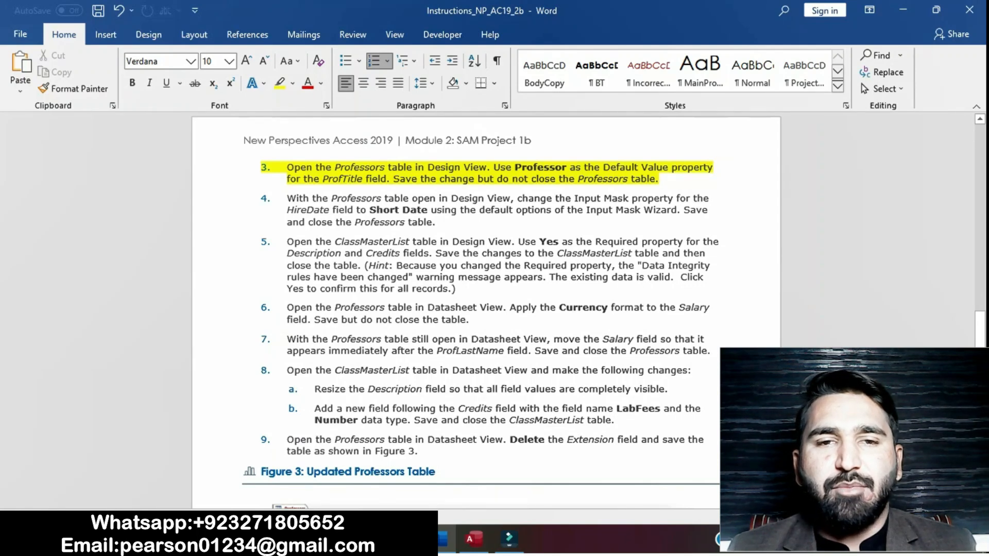
drag(287, 167, 665, 180)
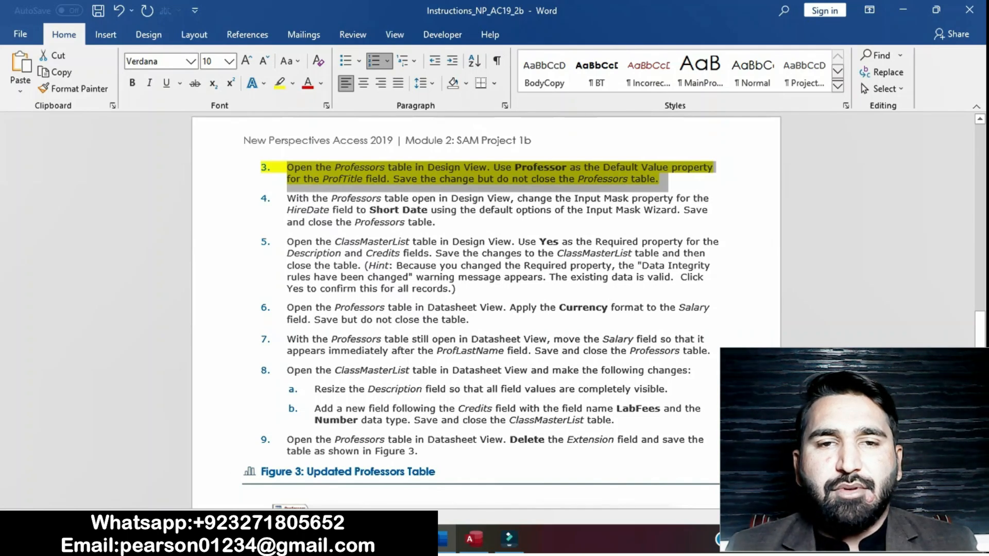
- Switch to Access, open the Professors table and change it to Design View
click(473, 539)
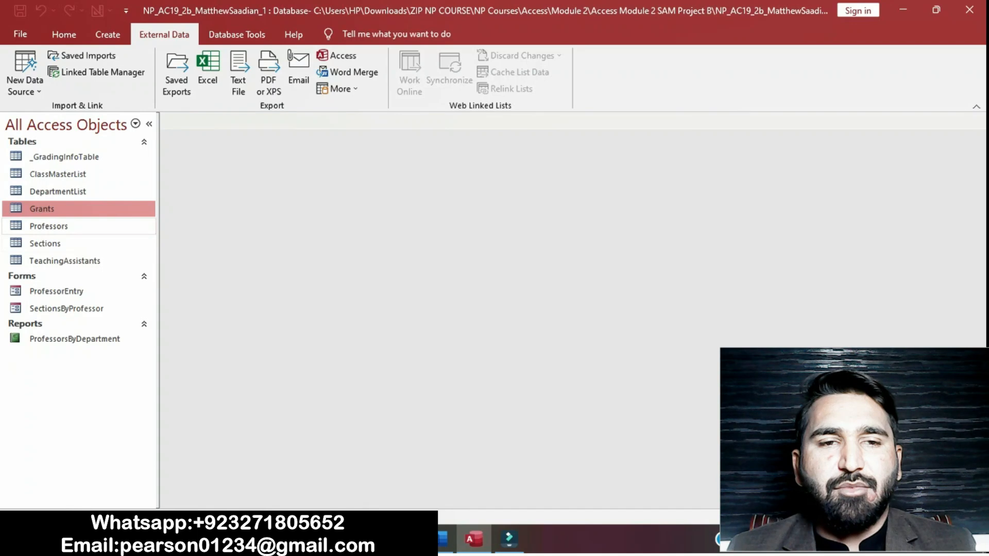
double_click(49, 226)
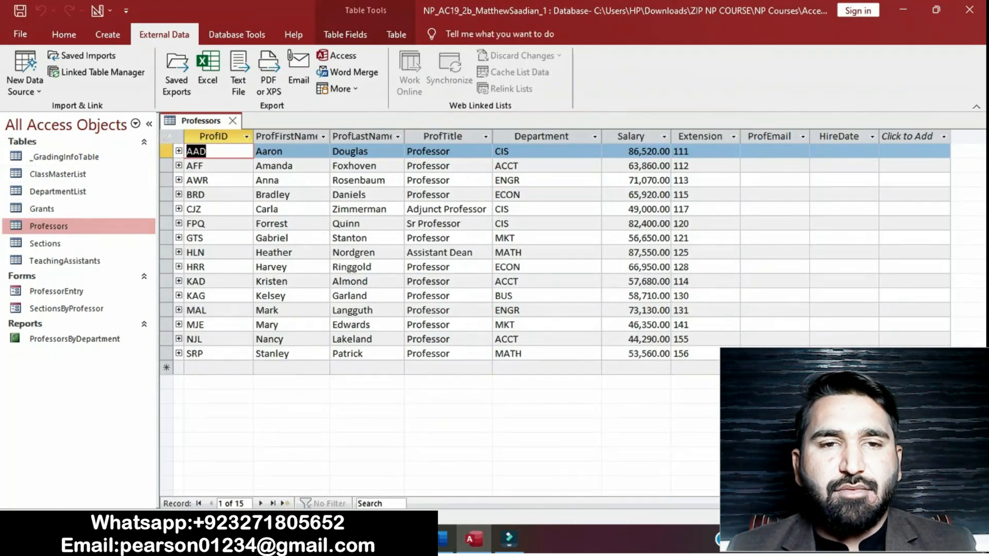
click(345, 34)
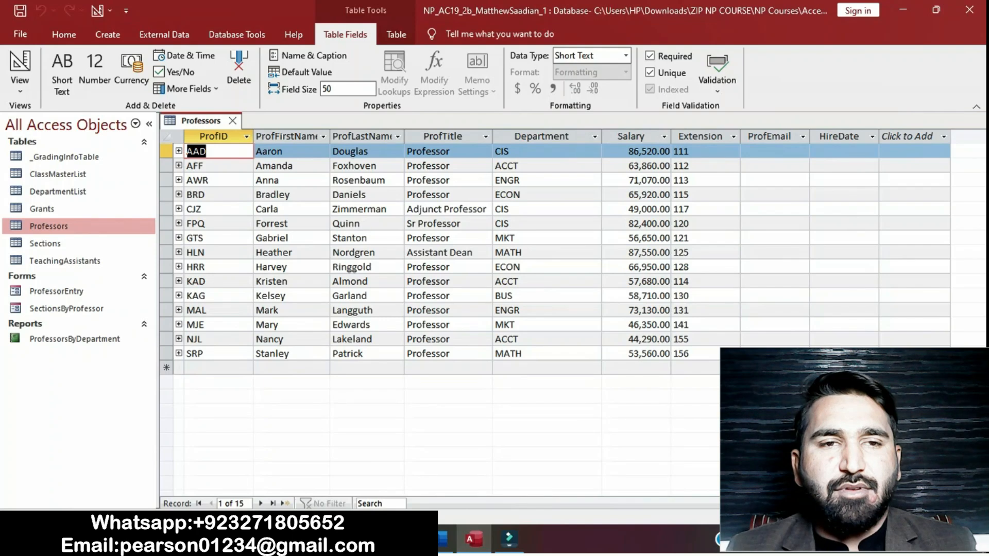
click(20, 72)
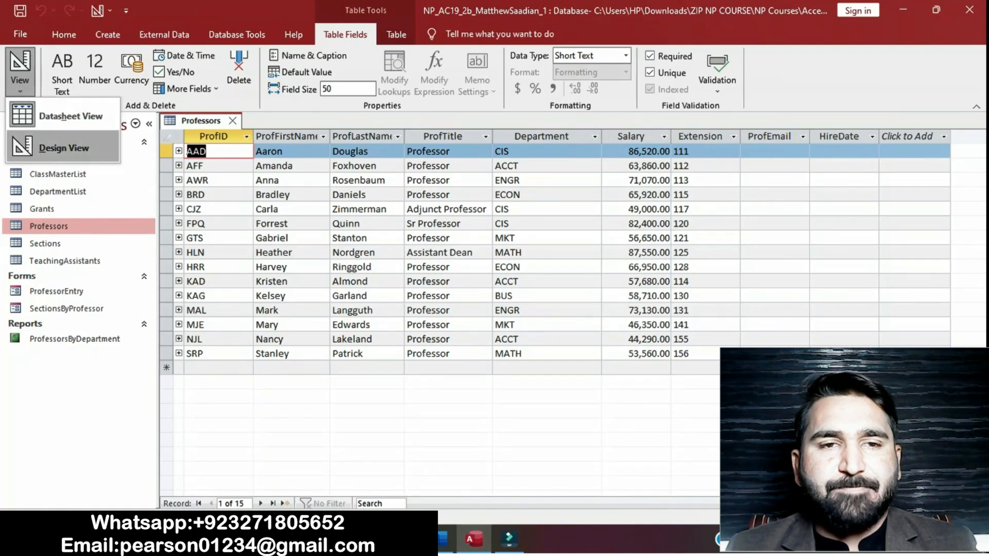
click(64, 148)
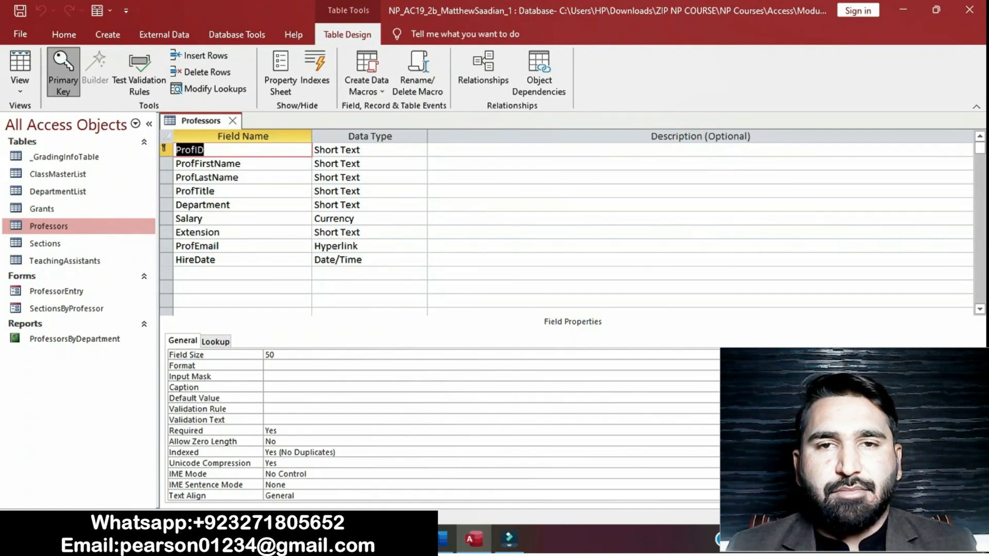
- Copy the default value from step 3 in Word and set the ProfTitle field's Default Value property to Professor in Access
key(alt+Tab)
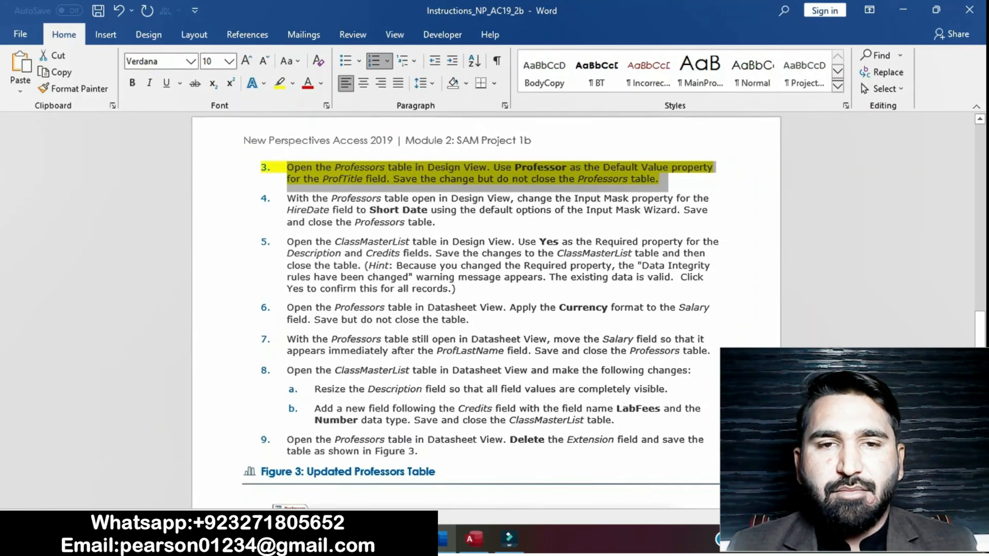
click(474, 539)
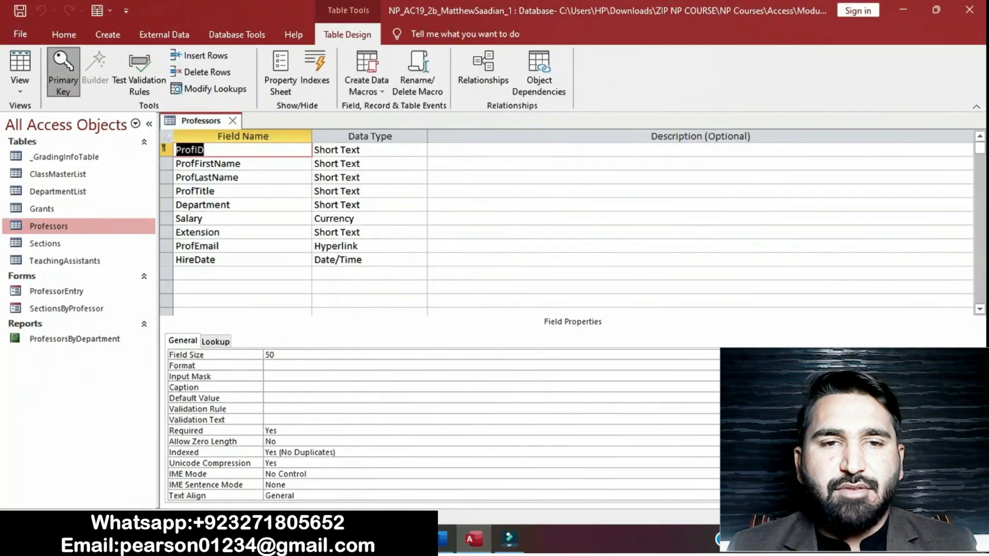
click(221, 191)
click(442, 539)
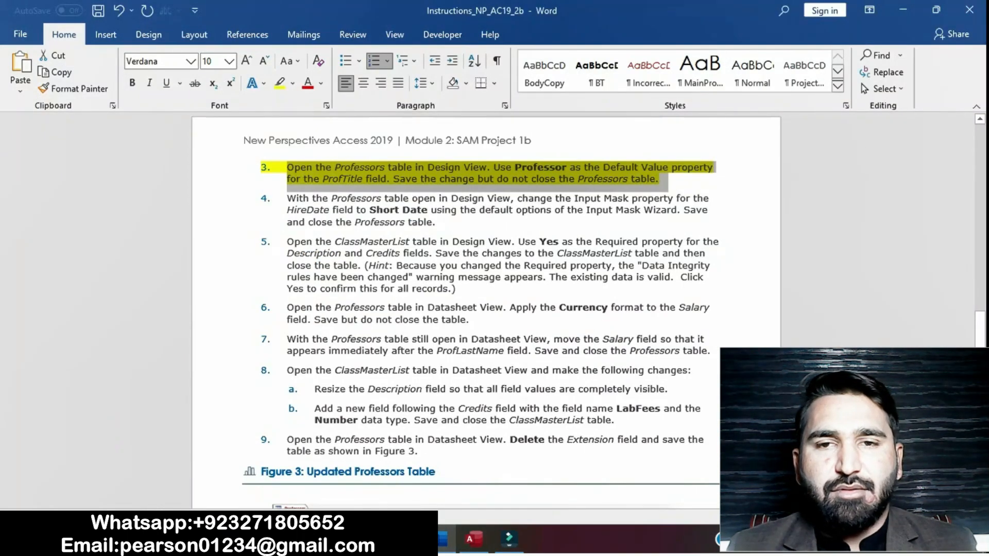
click(544, 167)
drag(514, 167, 566, 167)
key(ctrl+c)
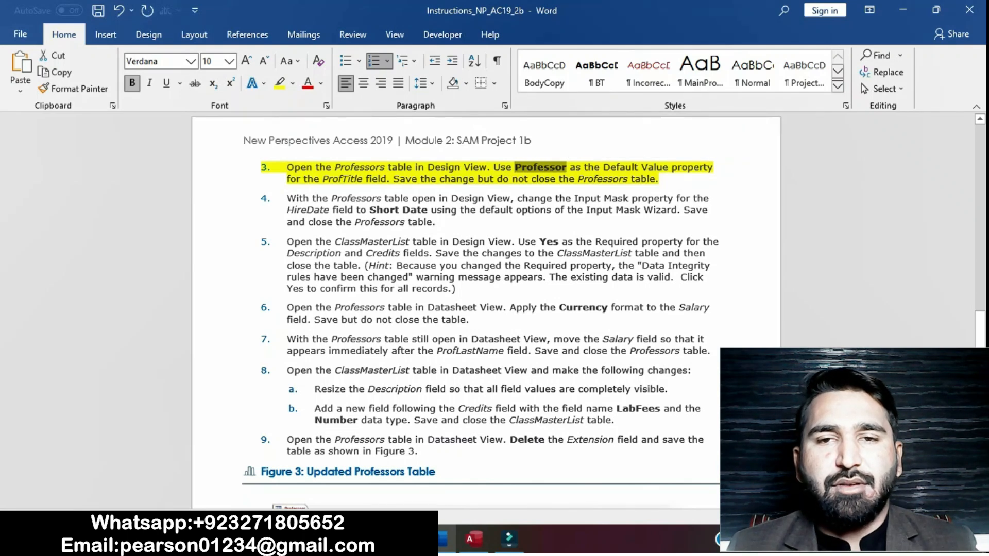
key(alt+Tab)
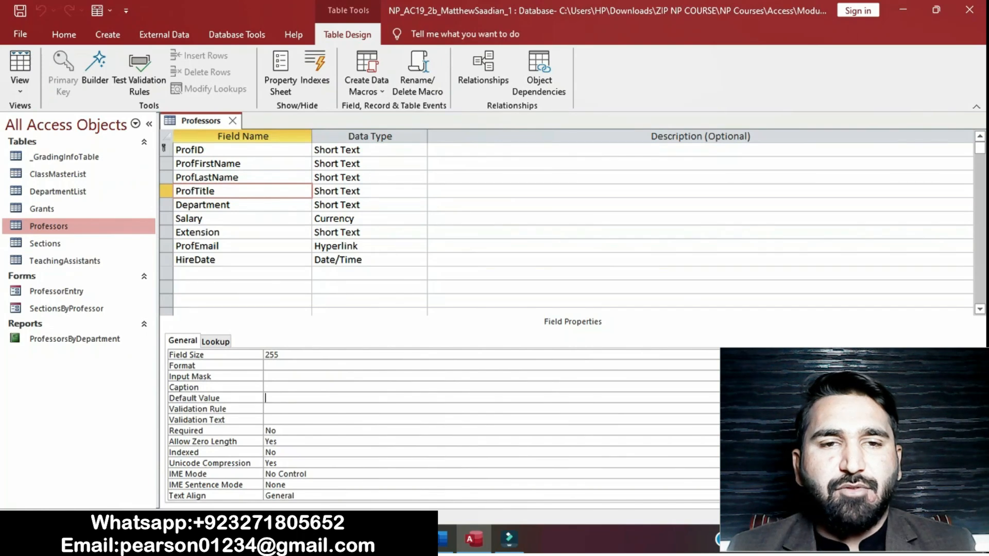
key(ctrl+v)
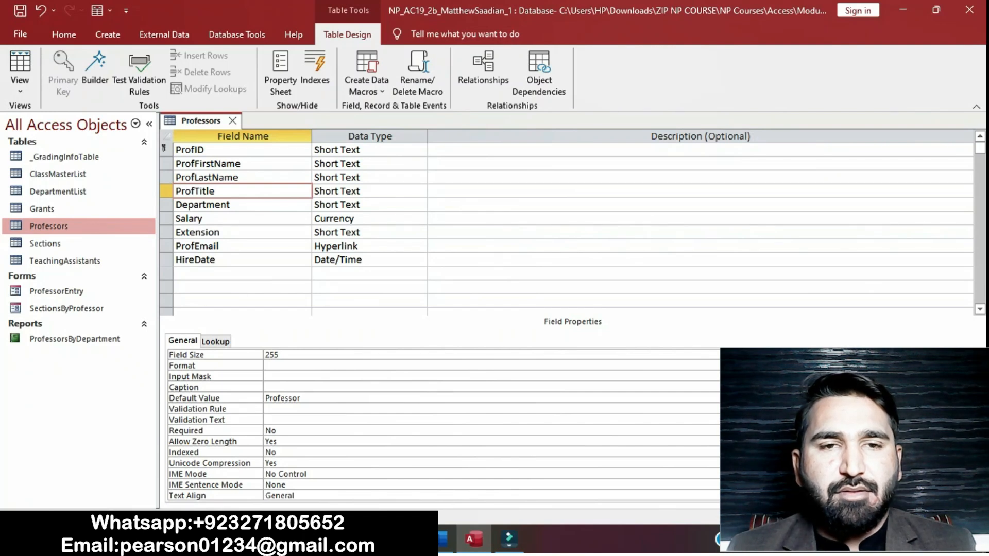
key(Return)
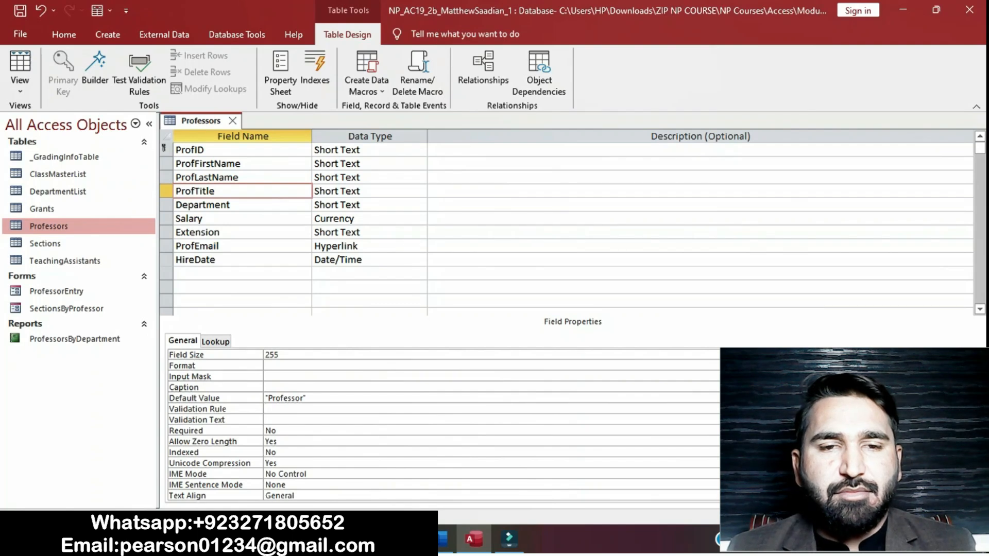
- Check the saving instruction of step 3 in Word, then save the Professors table in Access
click(440, 539)
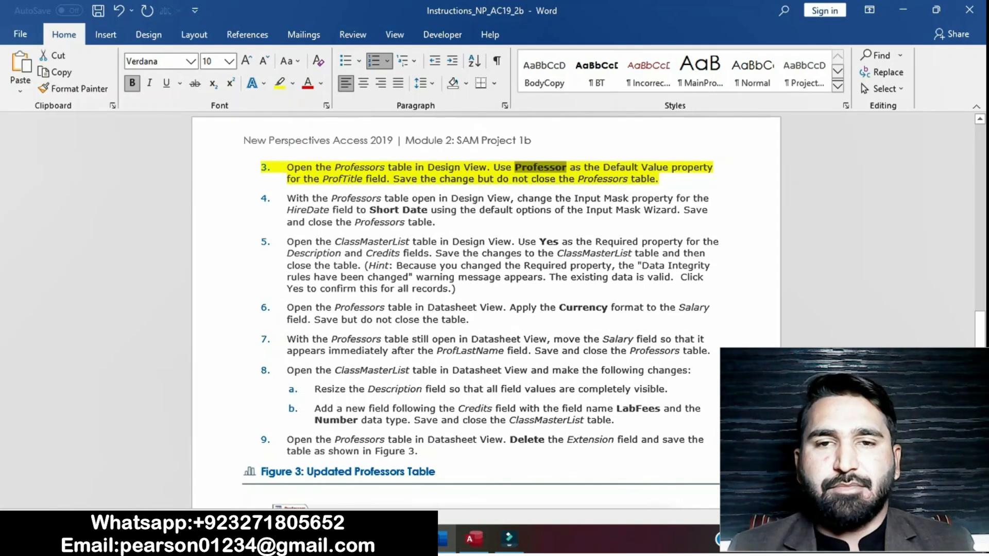
drag(393, 179, 662, 179)
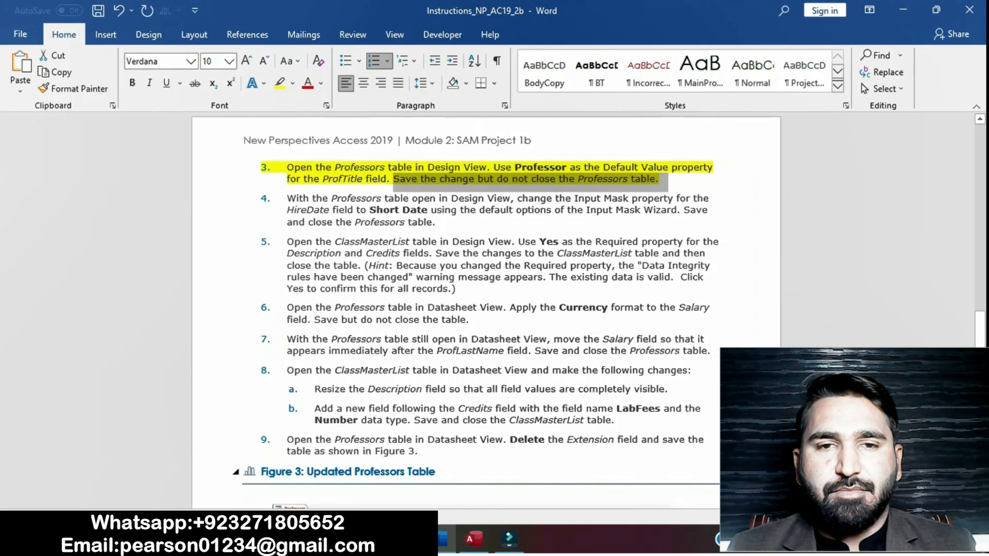
click(474, 539)
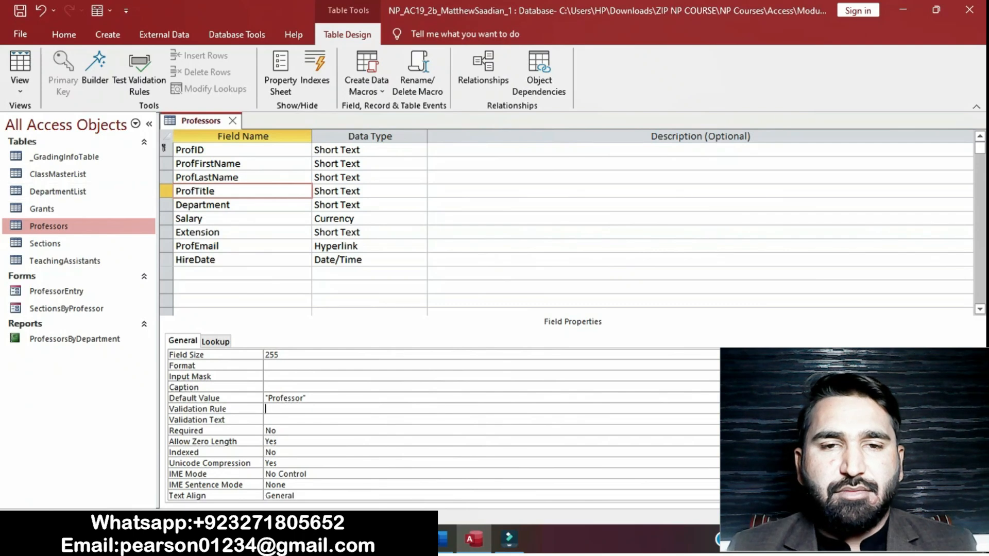
right_click(201, 120)
click(233, 130)
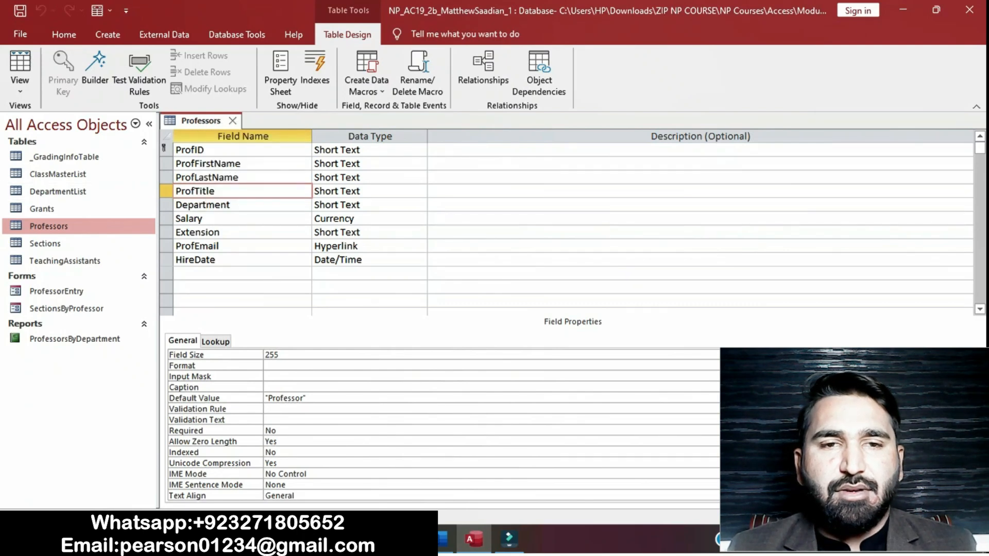
- Close the Professors table and reopen it in Design View
right_click(200, 121)
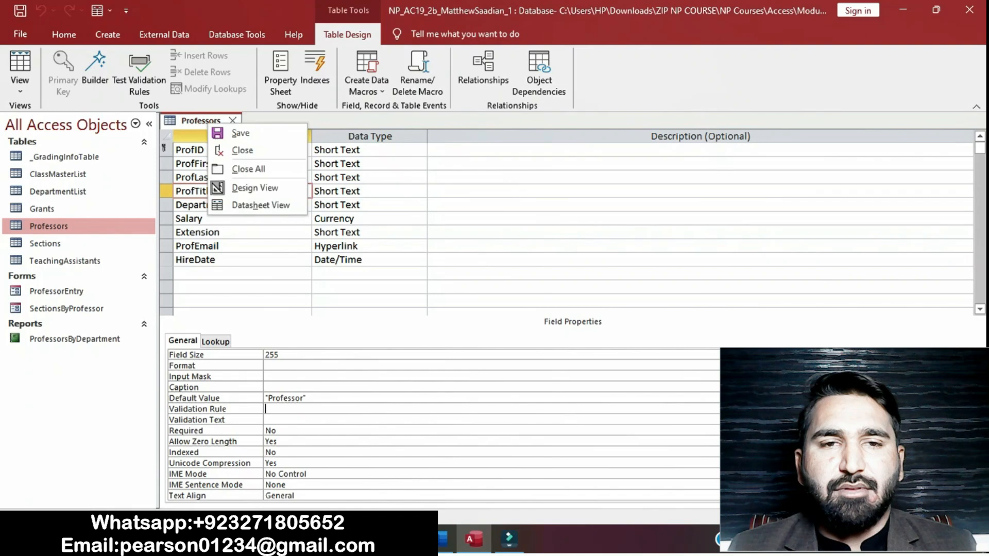
click(235, 149)
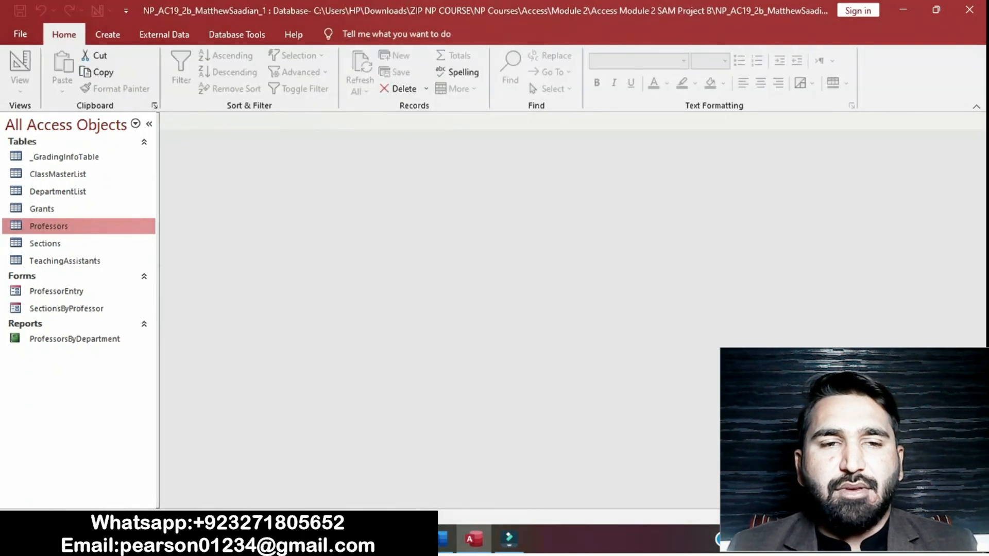
double_click(48, 227)
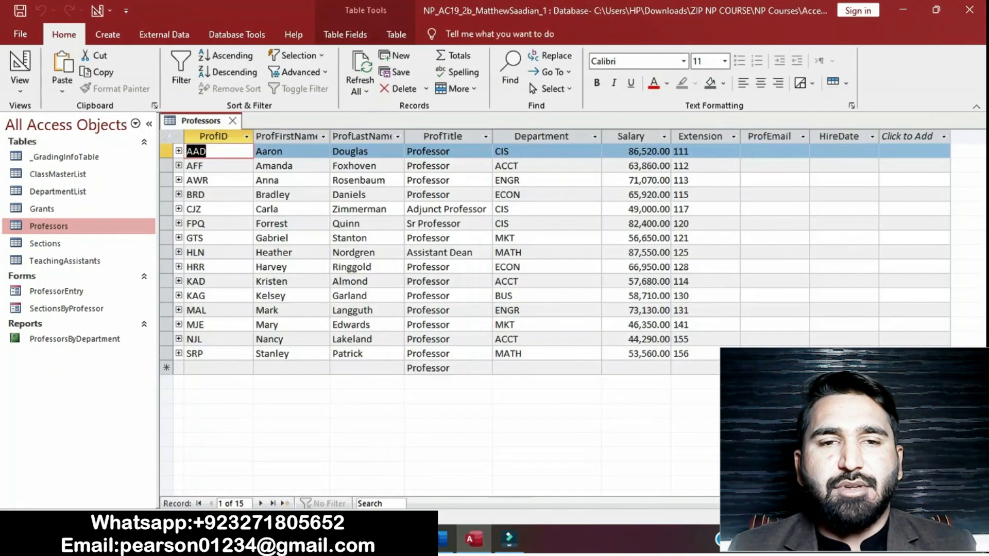
click(20, 88)
click(47, 148)
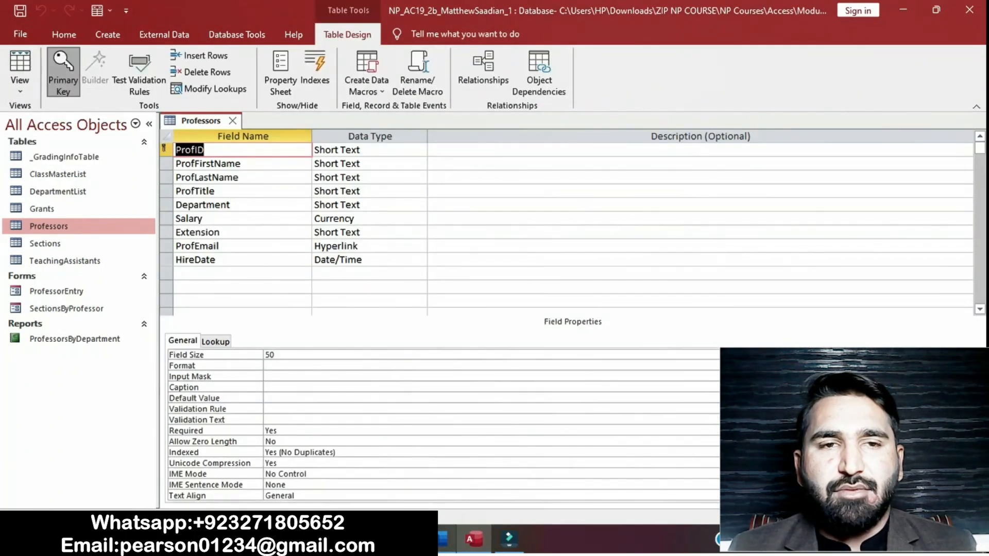
- Switch to the Word instructions, highlight step 4 in yellow and read its input mask requirements for the HireDate field
click(440, 539)
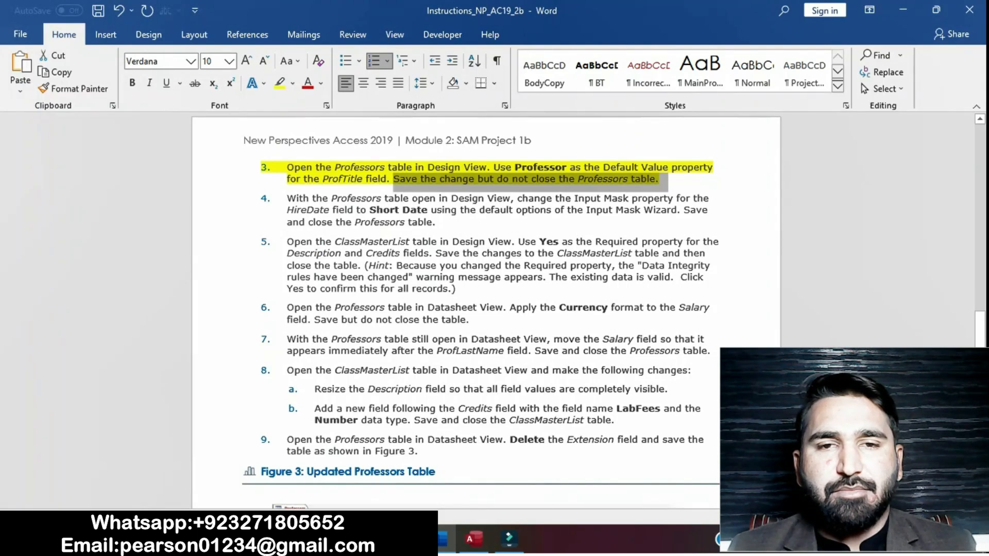
drag(286, 198, 441, 226)
click(497, 197)
click(381, 241)
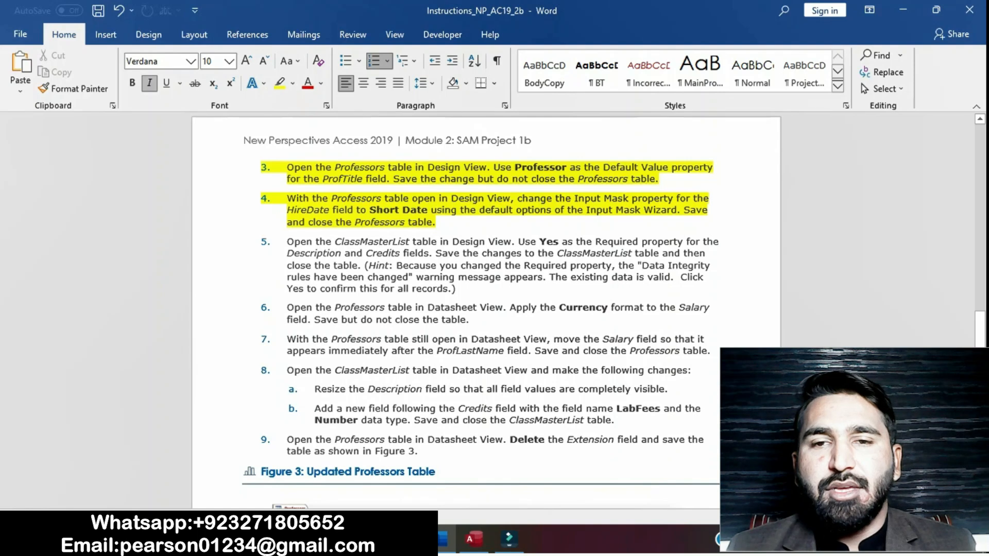
drag(287, 199, 486, 198)
click(423, 222)
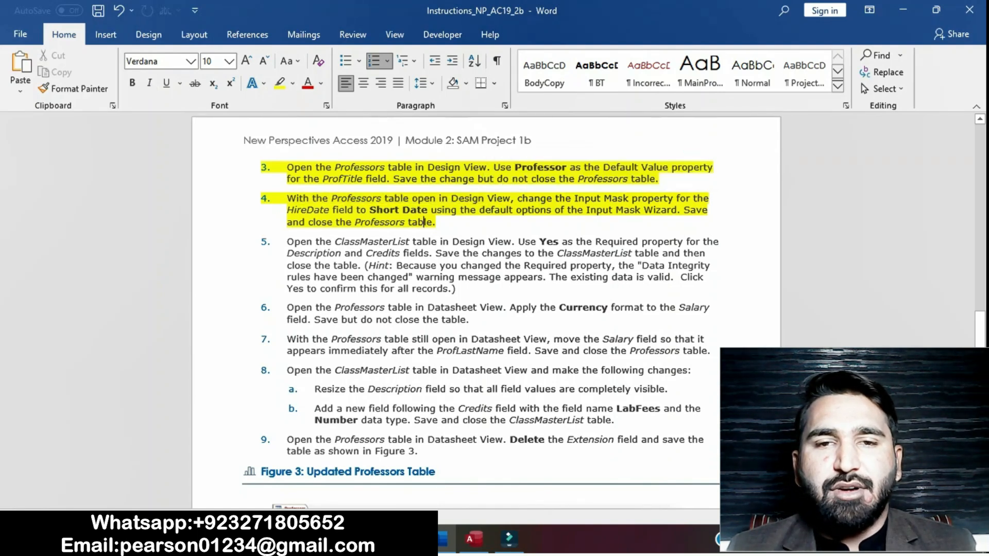
drag(287, 198, 713, 222)
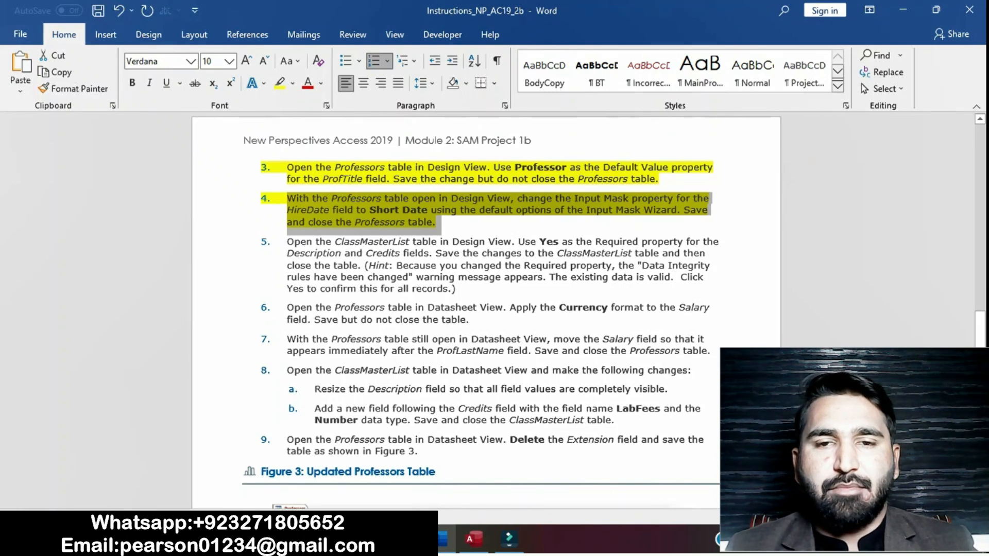
- Select the HireDate field of the Professors table in Access, rechecking the wording of step 4 in Word
click(474, 539)
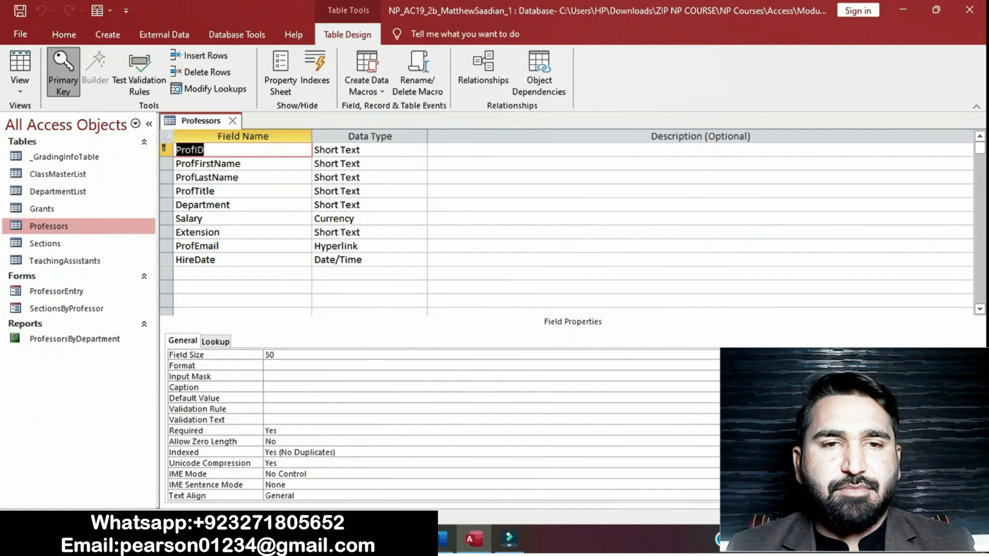
click(444, 539)
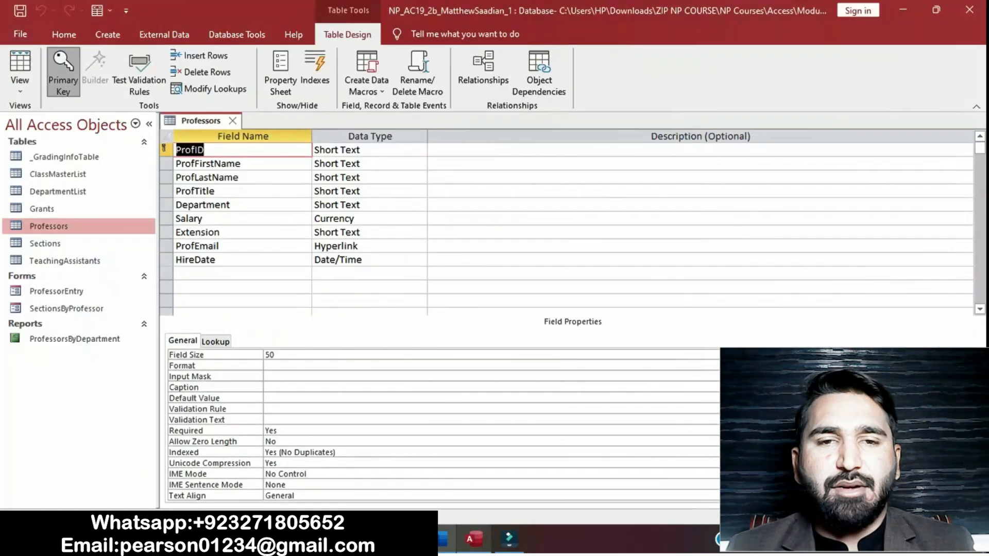
click(473, 540)
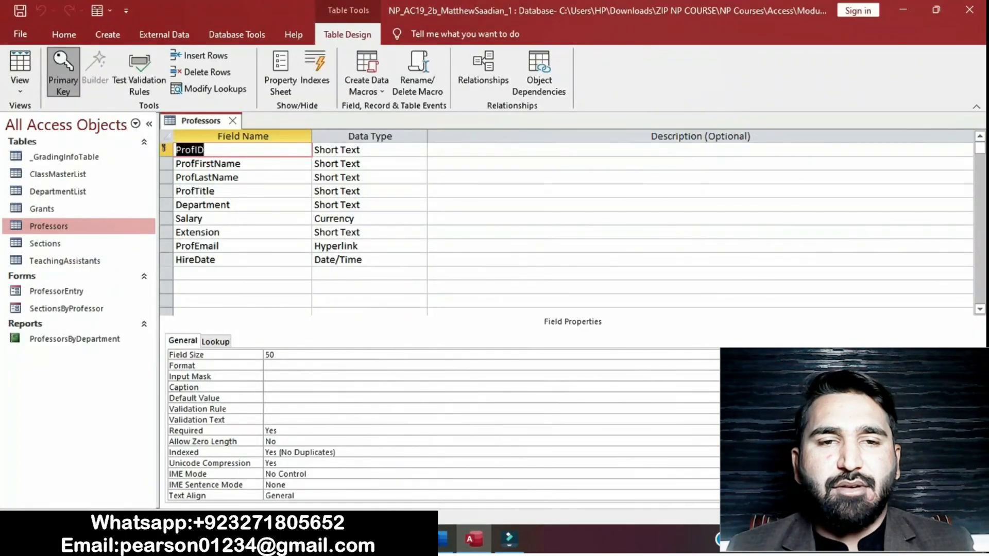
click(217, 260)
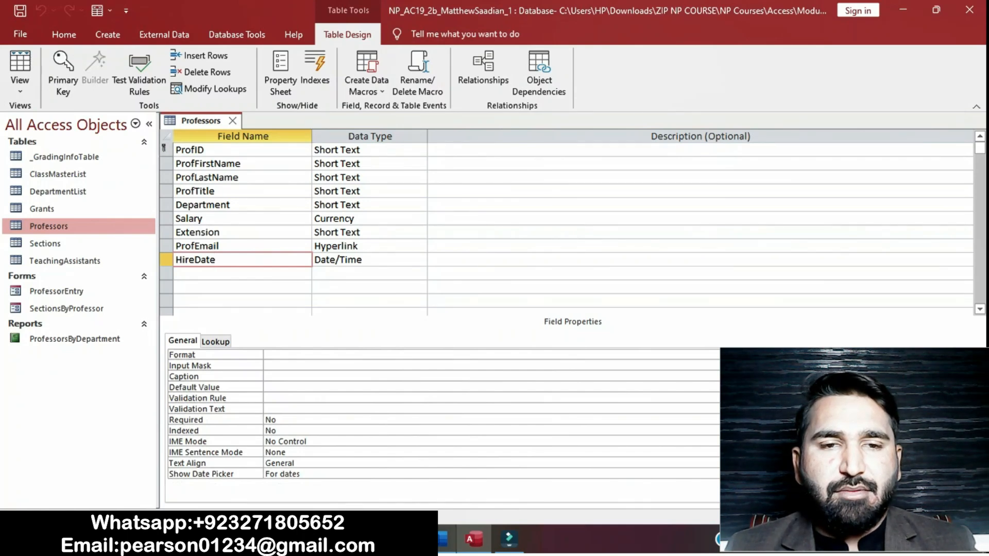
click(444, 539)
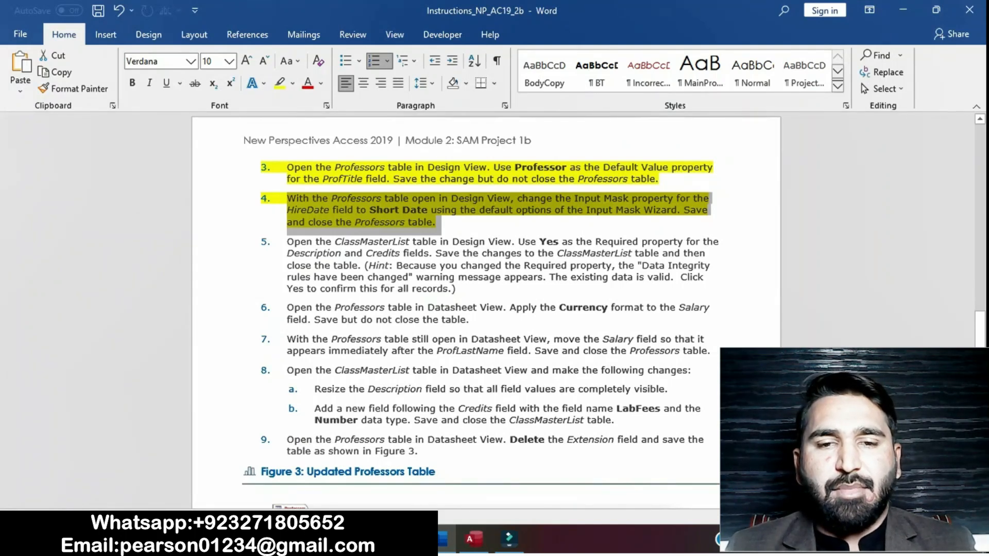
click(474, 539)
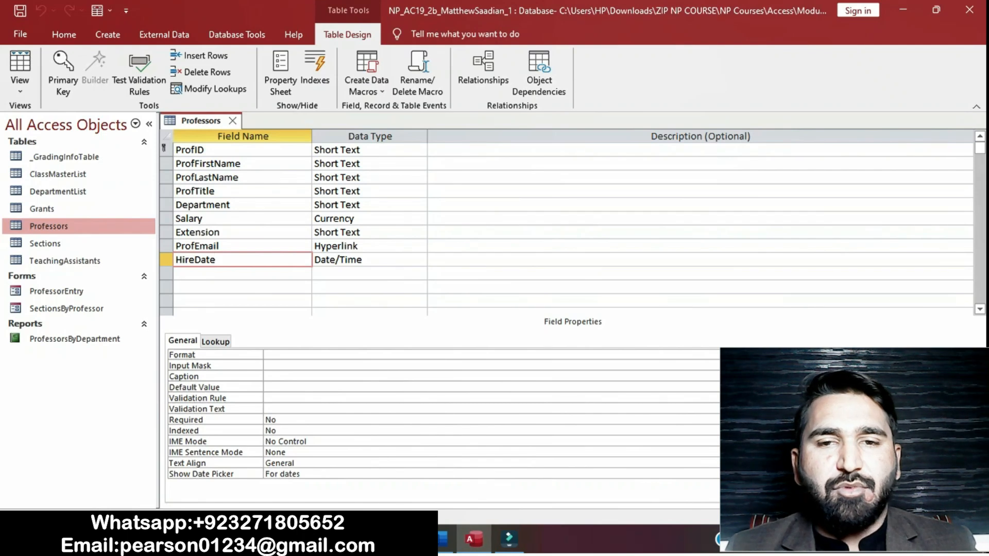
- Set the HireDate field's Input Mask property to Short Date using the default options of the Input Mask Wizard
click(278, 366)
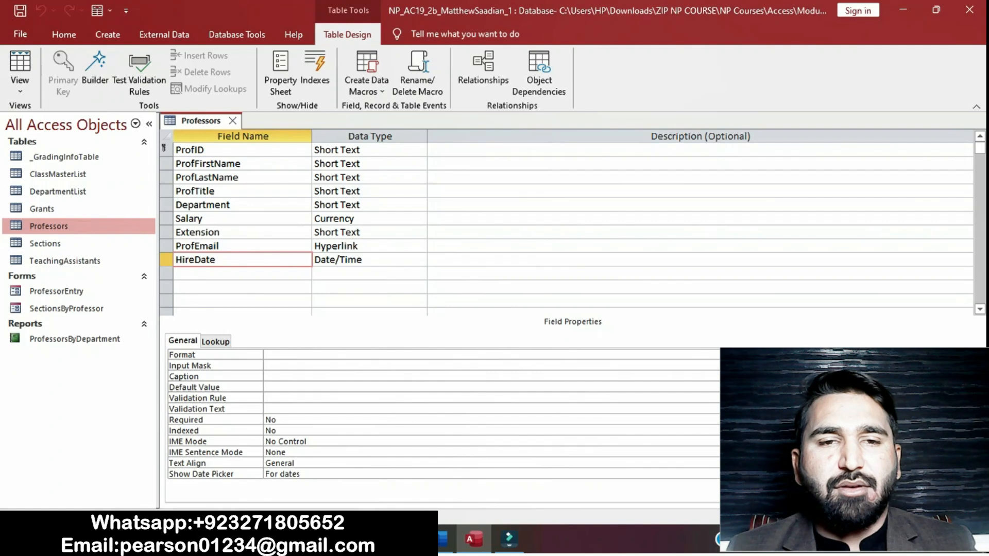
key(ctrl+F2)
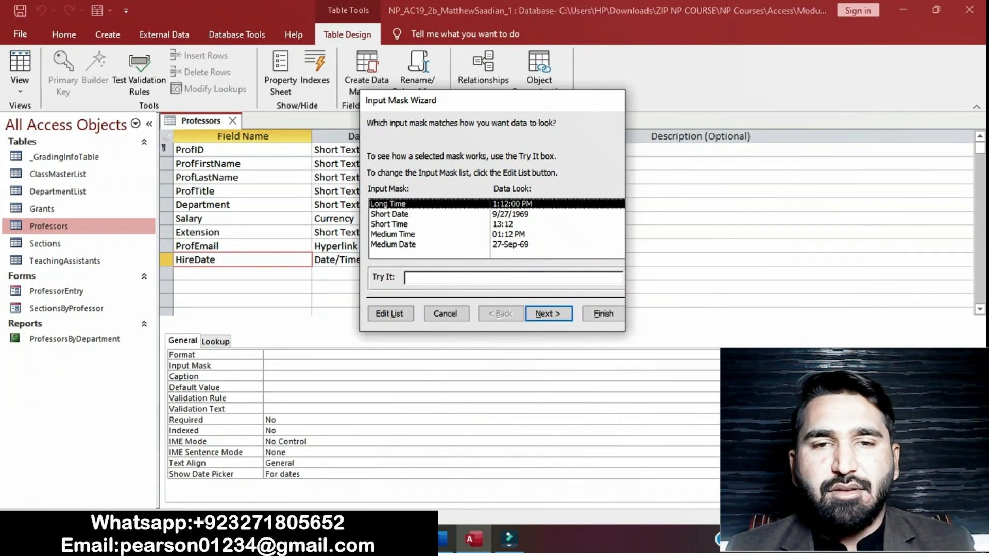
click(390, 214)
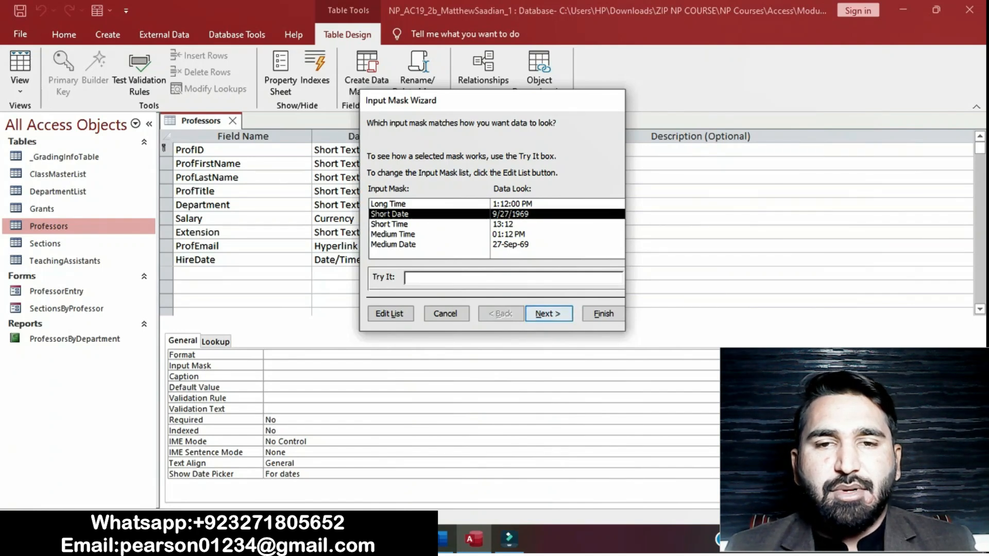
click(549, 313)
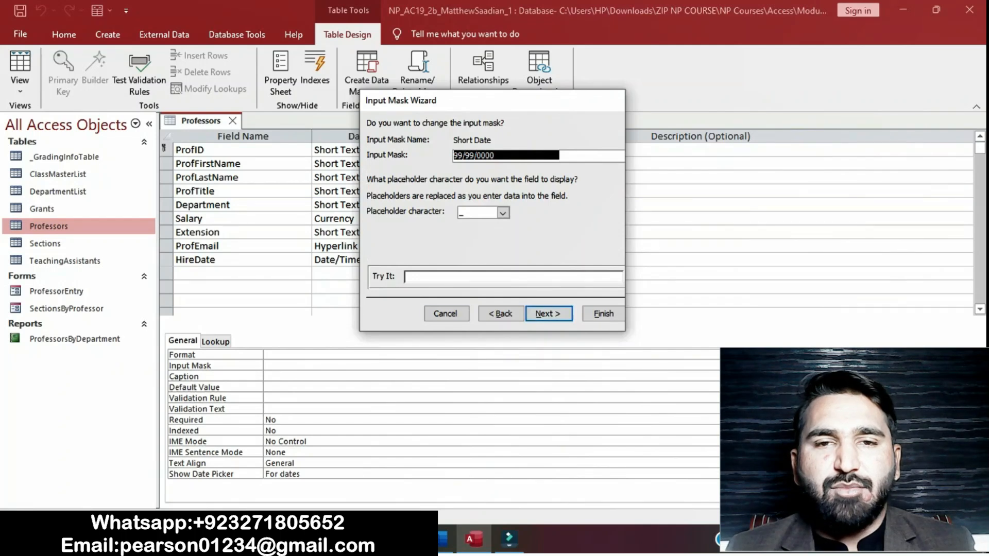
click(443, 539)
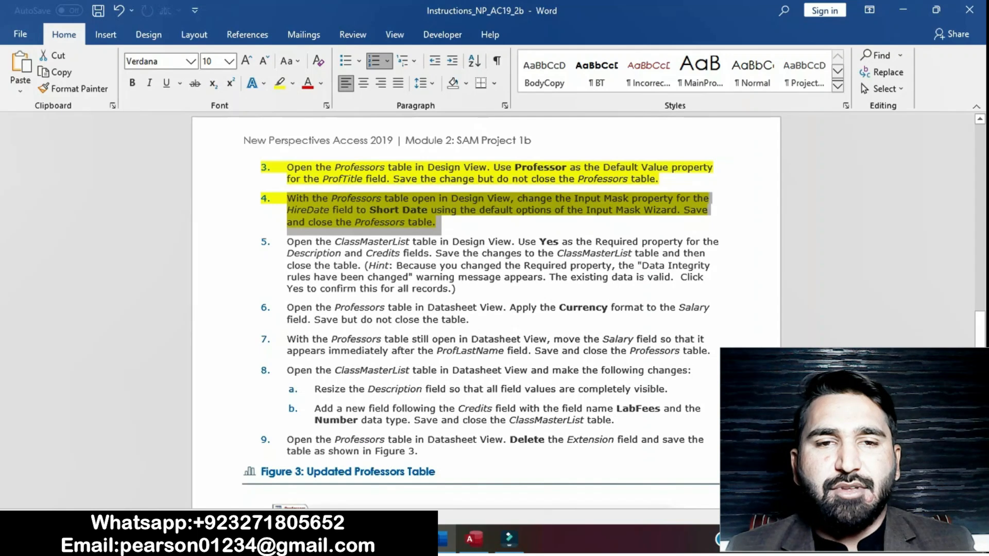
click(472, 539)
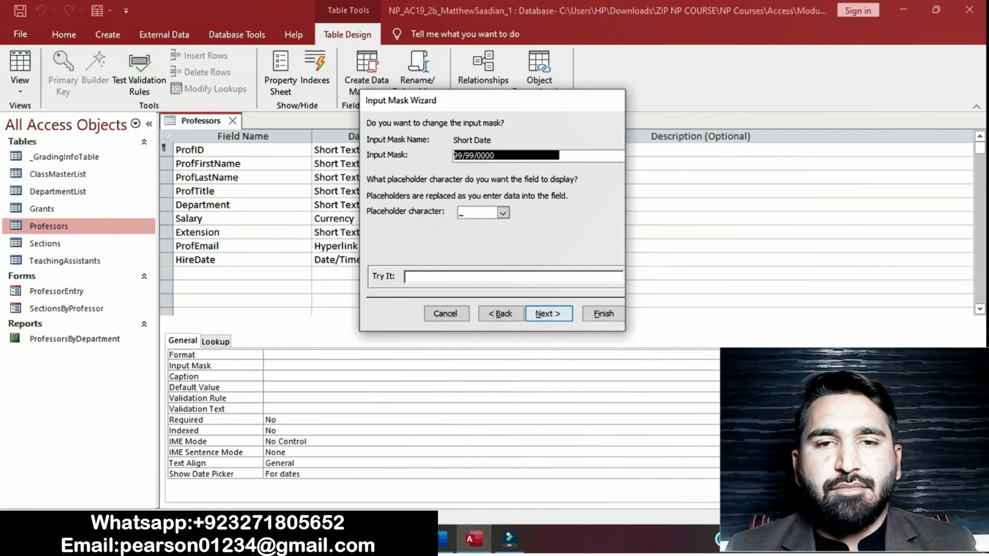
click(549, 314)
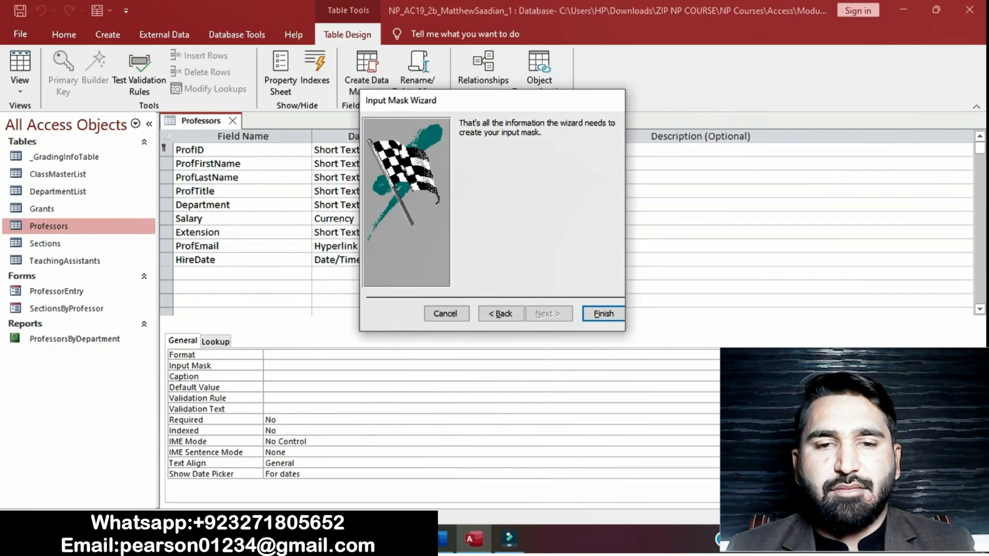
click(603, 314)
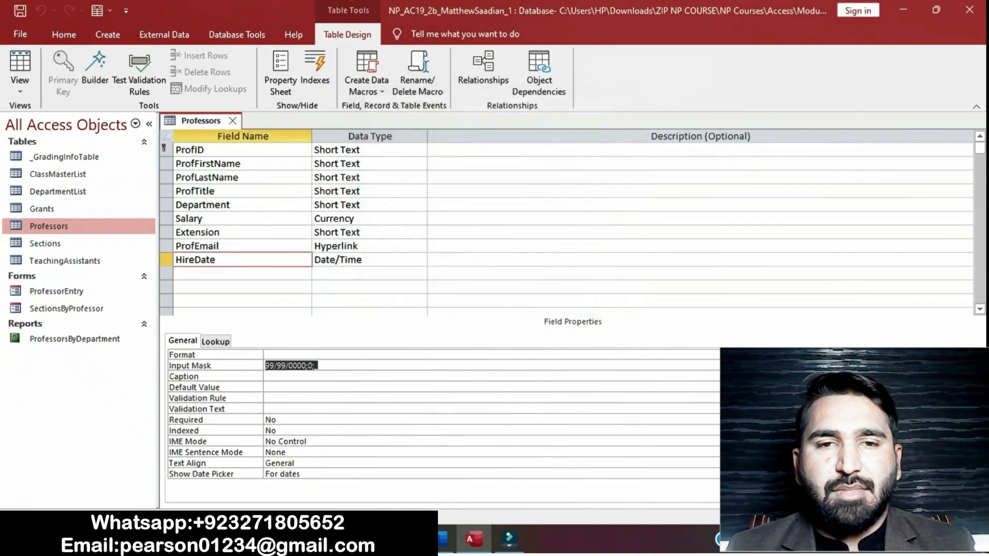
- Recheck step 4 in Word, then save and close the Professors table in Access
click(446, 539)
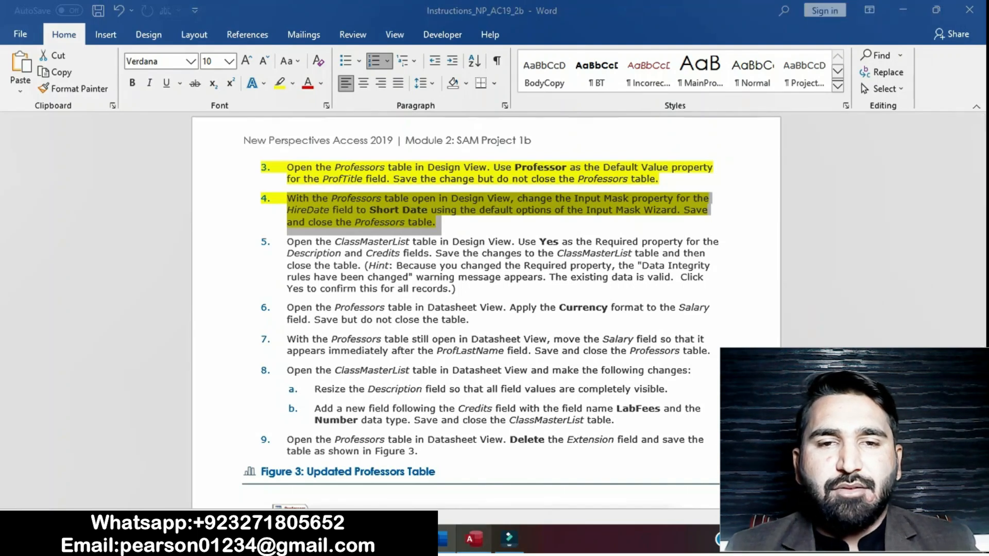
click(474, 539)
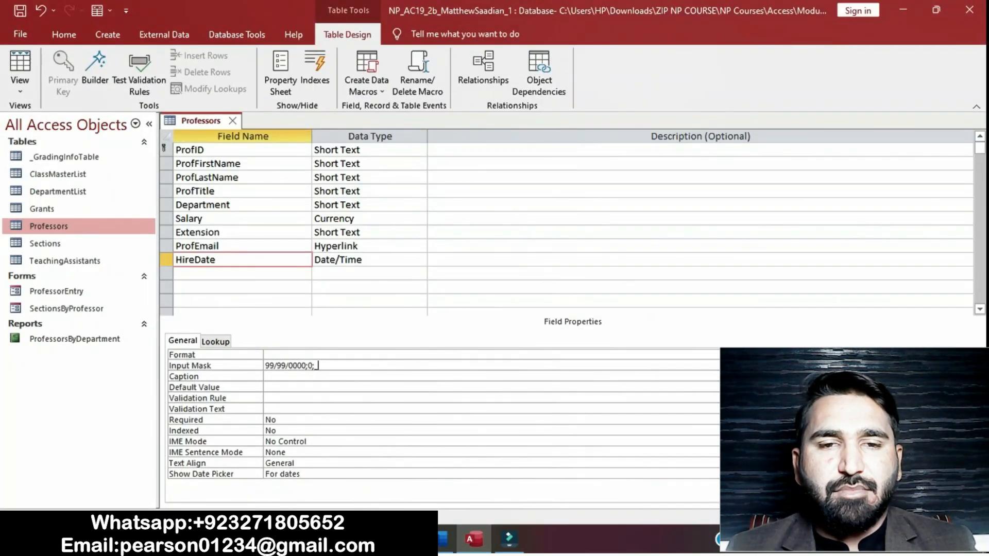
right_click(201, 120)
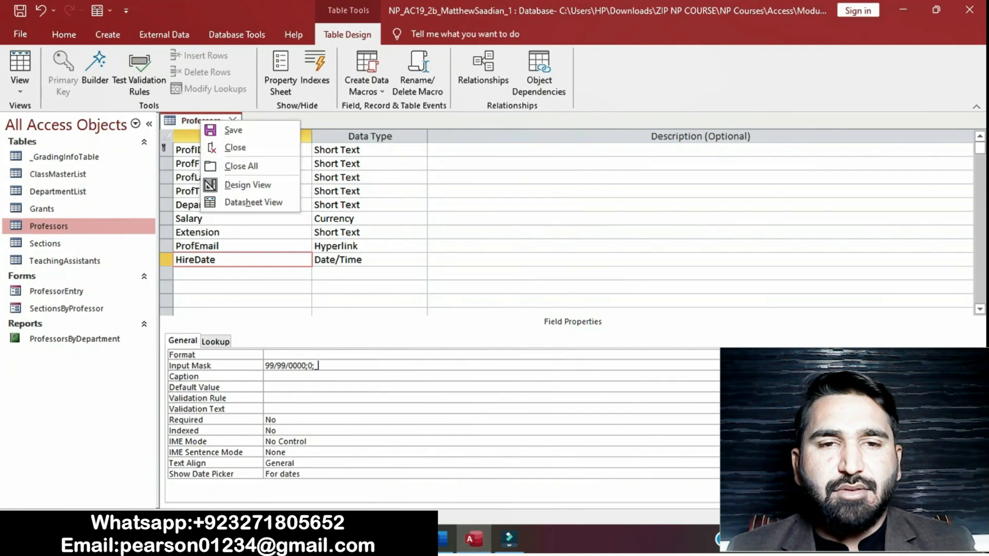
click(233, 130)
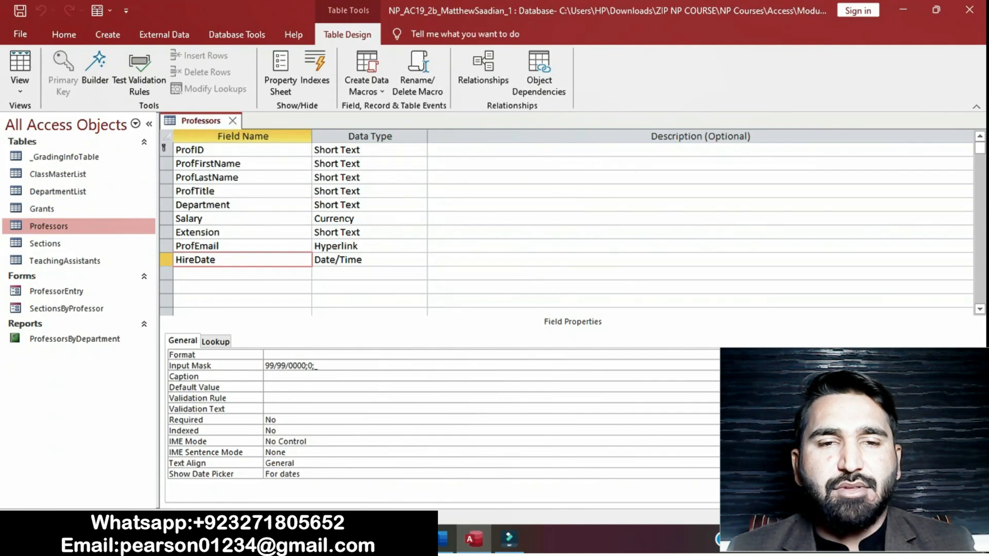
right_click(206, 120)
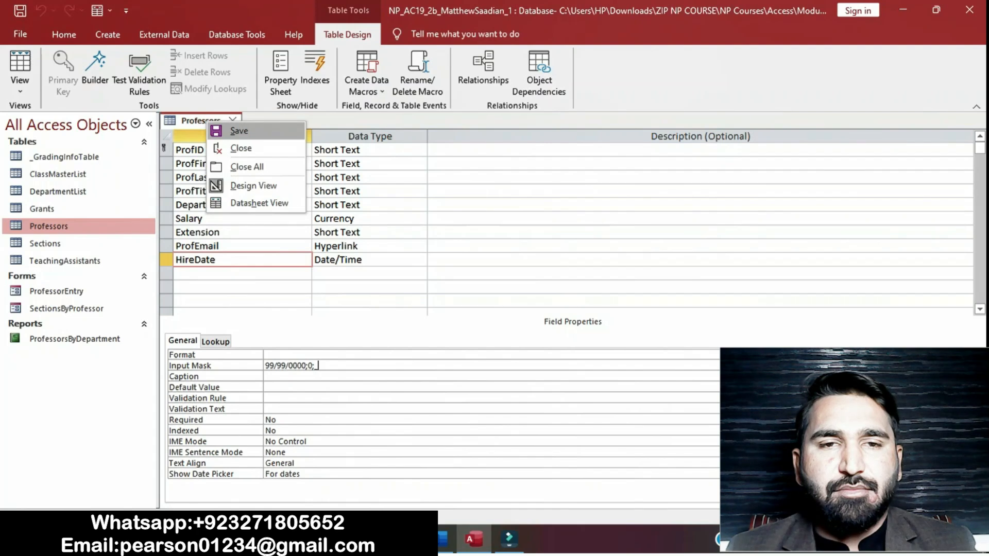
click(232, 148)
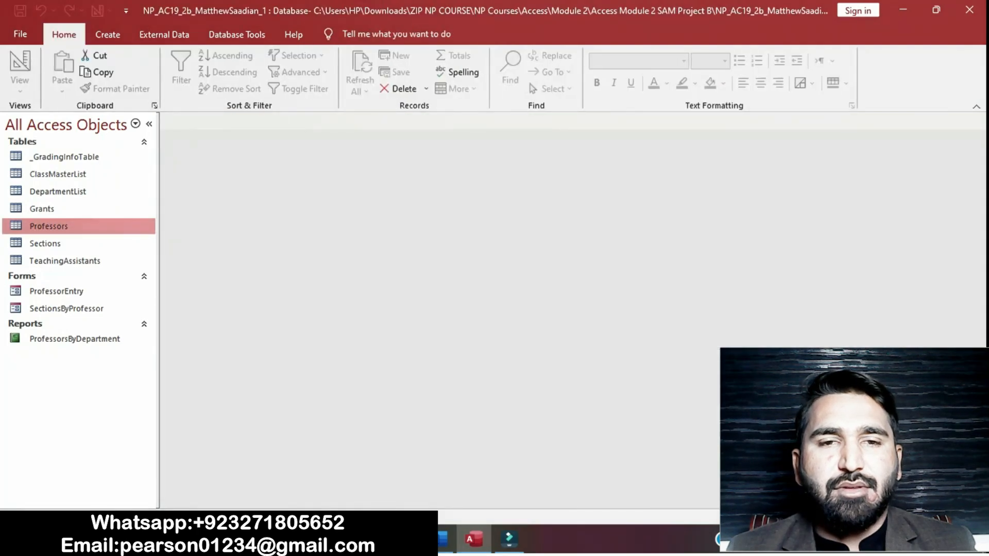
- Switch to the Word instructions and highlight step 5 about the ClassMasterList table in yellow
click(440, 539)
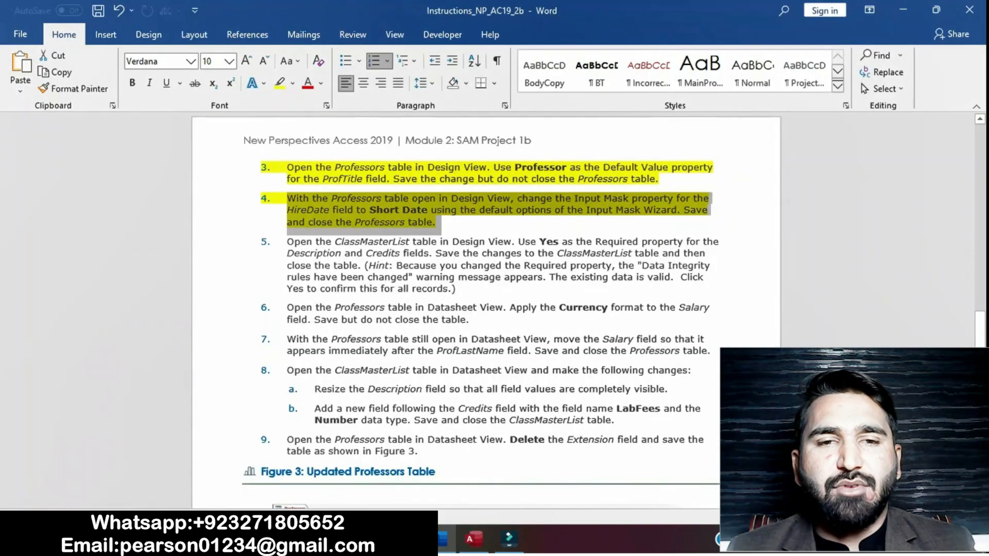
drag(288, 241, 448, 289)
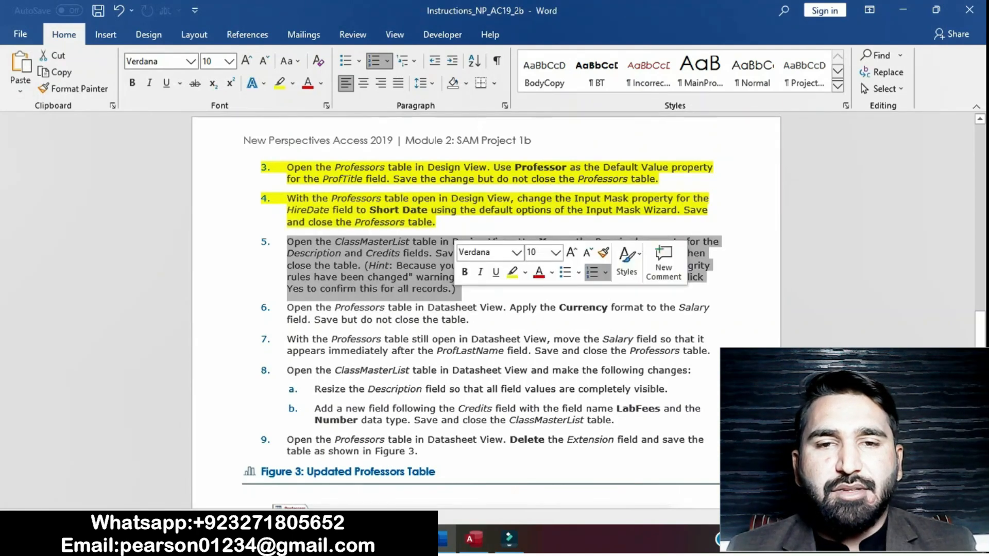
click(513, 272)
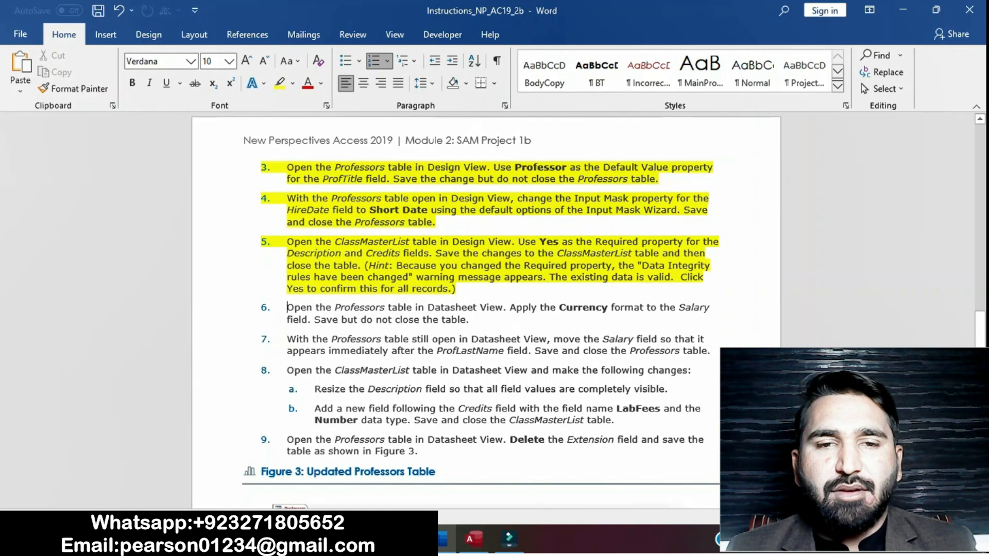
- Mark the main text of step 5 in Word, then switch to Access and open the ClassMasterList table in Design View
drag(287, 241, 362, 265)
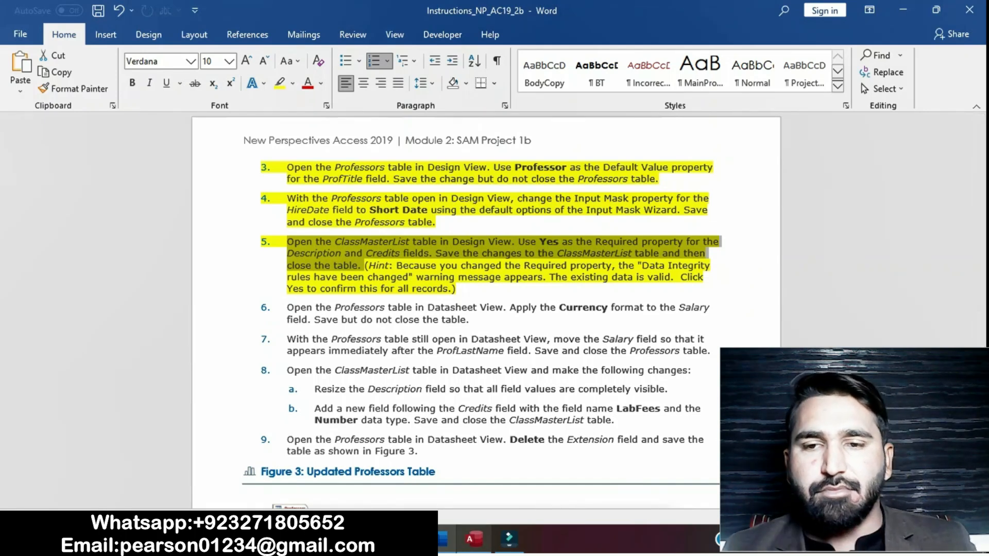
click(474, 538)
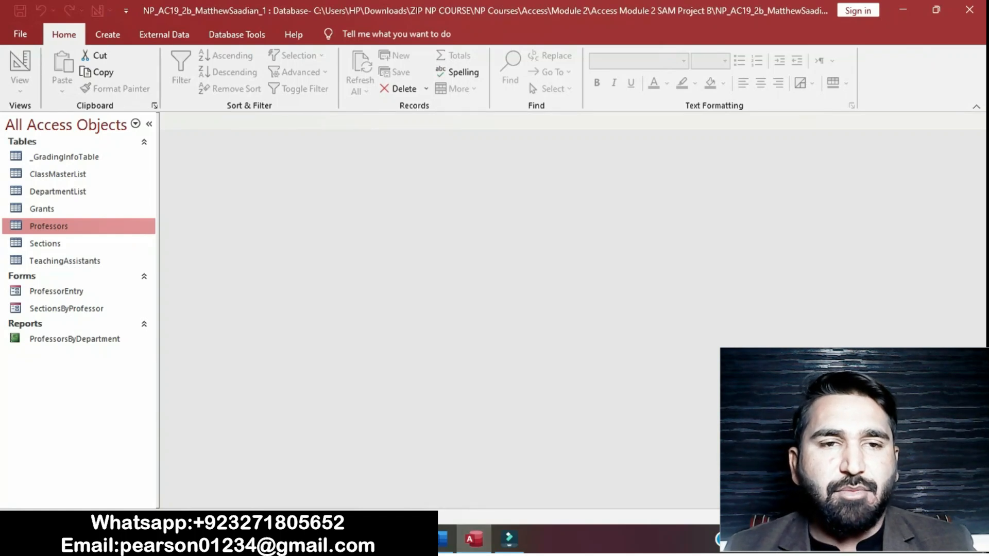
click(58, 174)
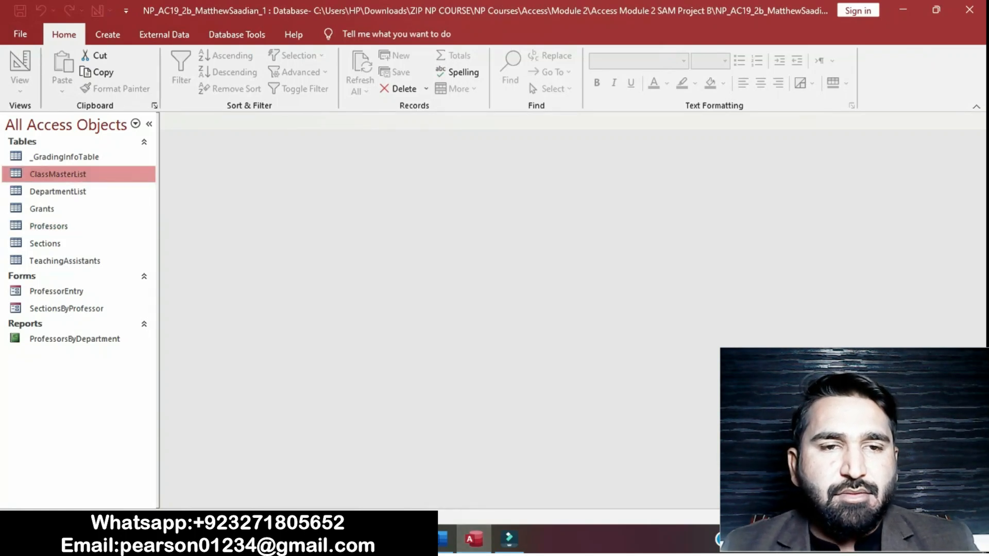
double_click(57, 174)
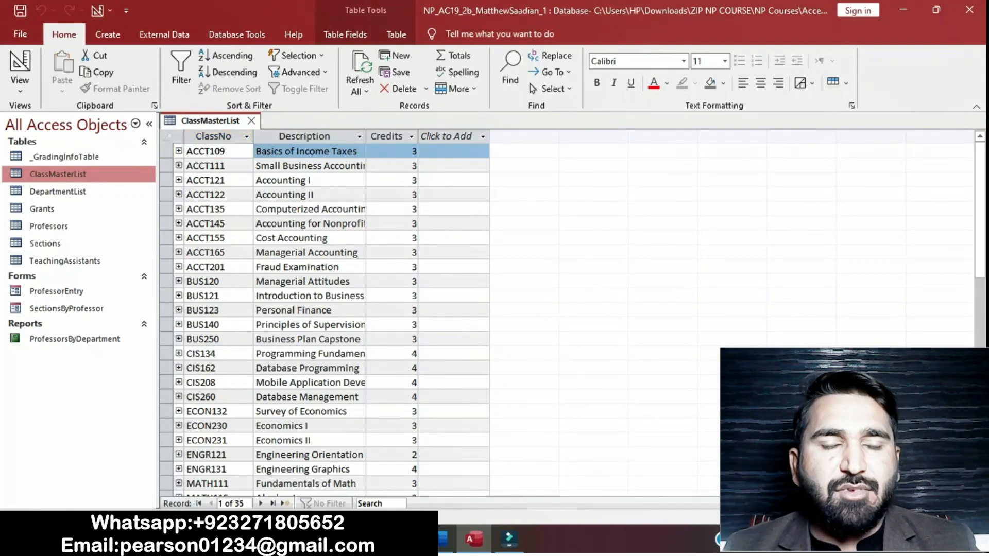
click(20, 86)
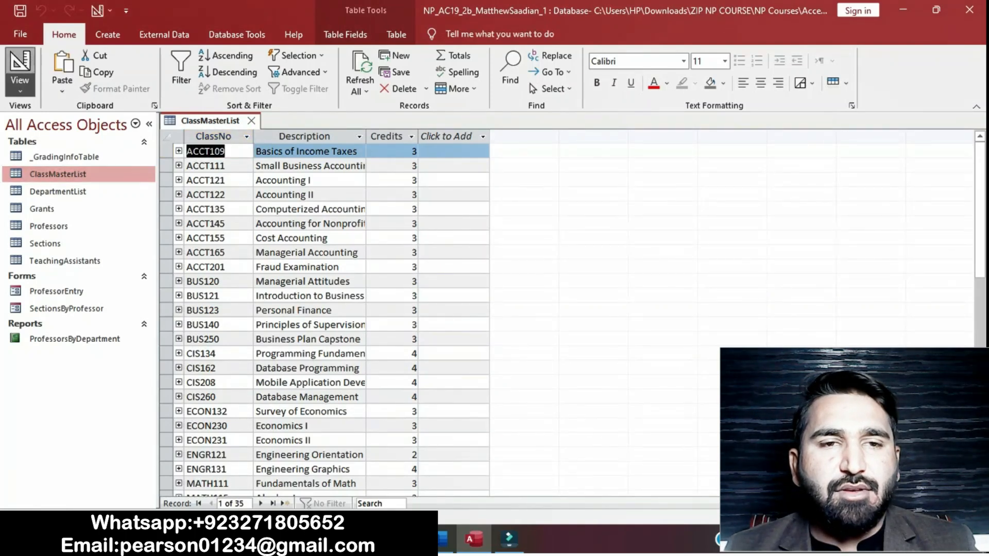
click(20, 87)
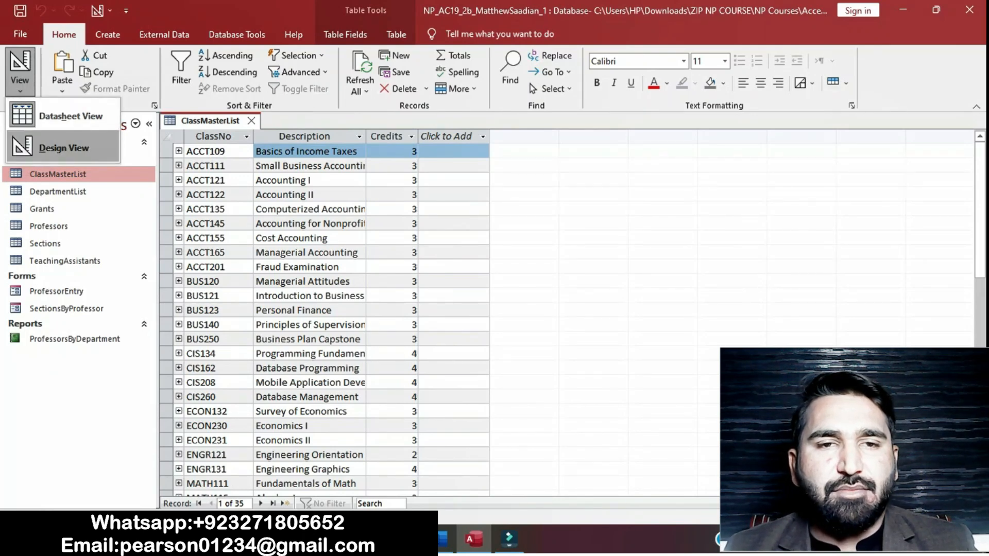
right_click(36, 147)
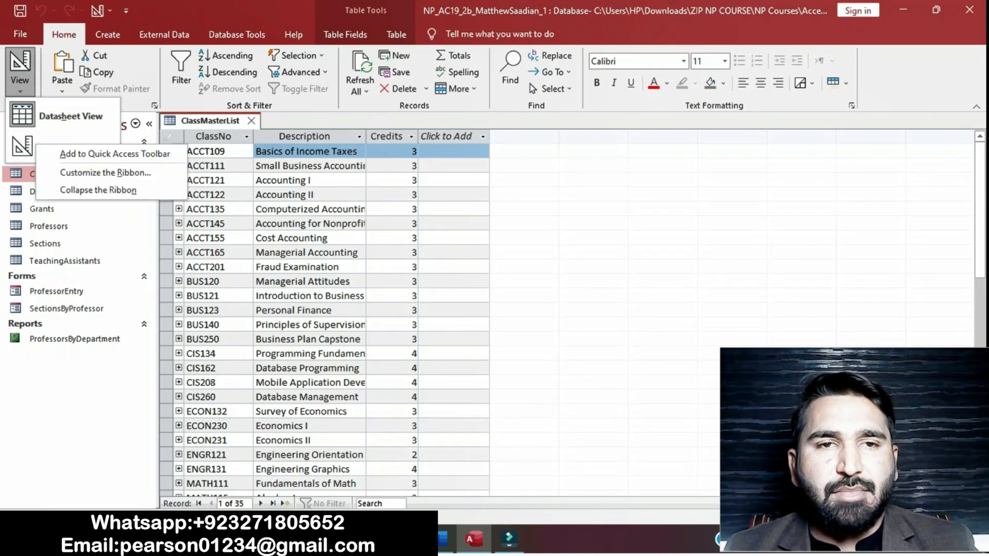
key(Escape)
click(36, 147)
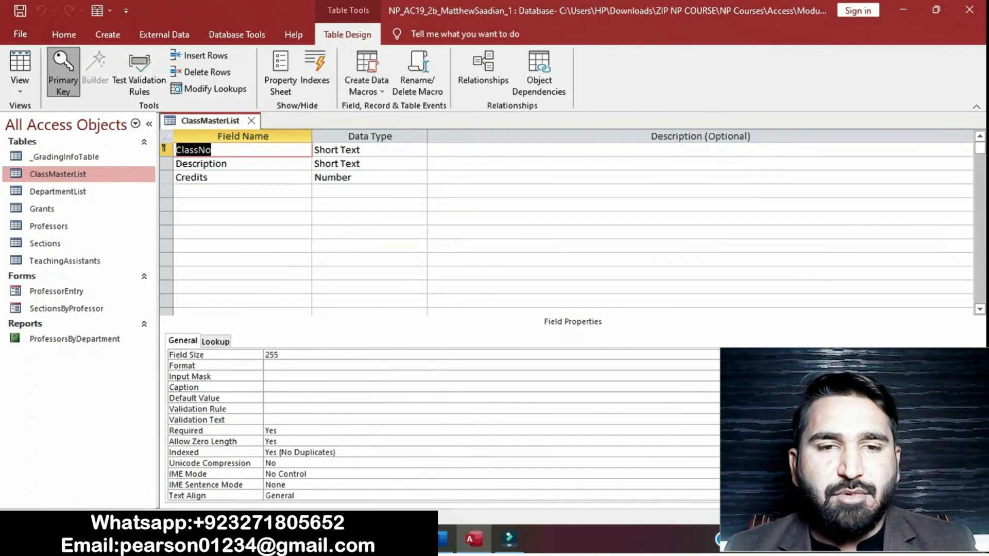
- Recheck step 5 in Word, then set the Description field's Required property to Yes in the ClassMasterList table in Access
click(441, 540)
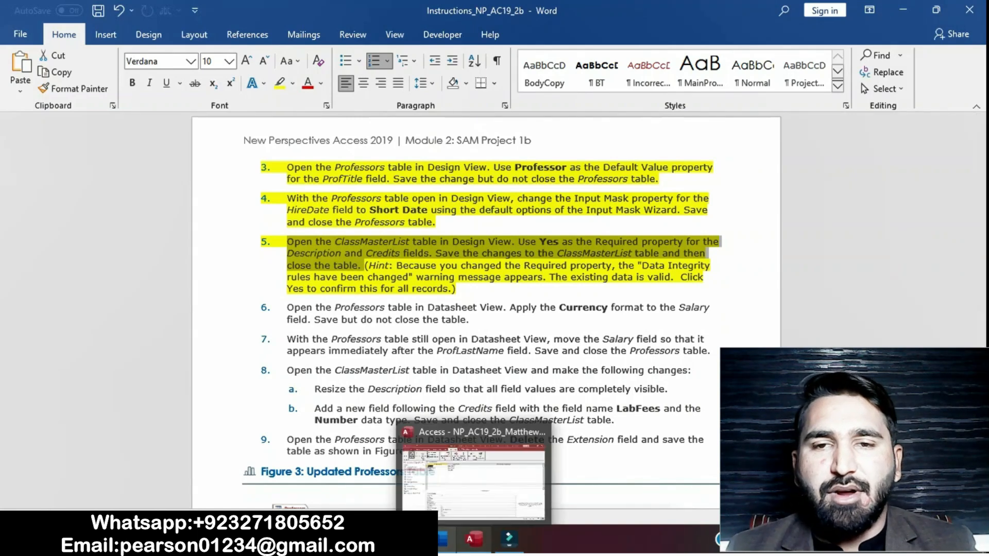
right_click(474, 539)
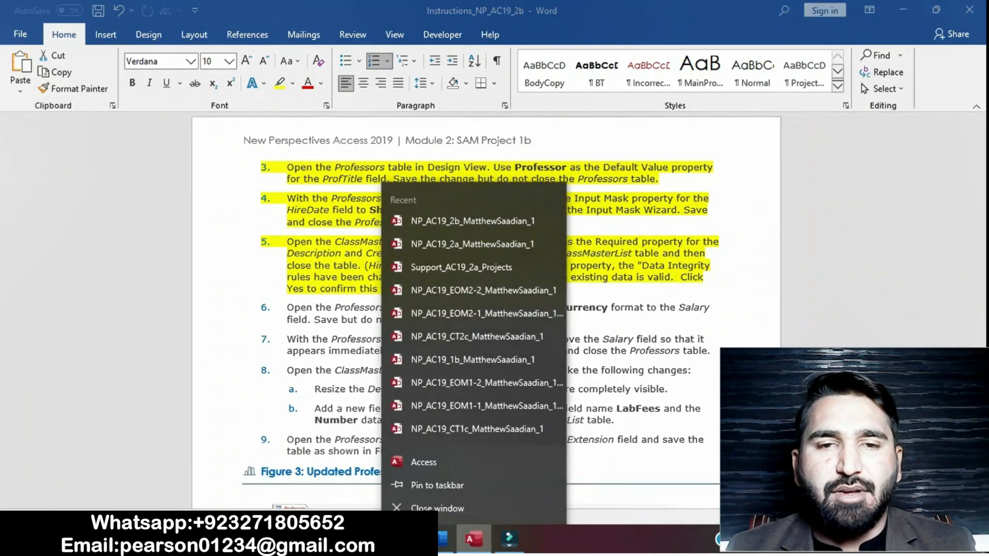
click(472, 220)
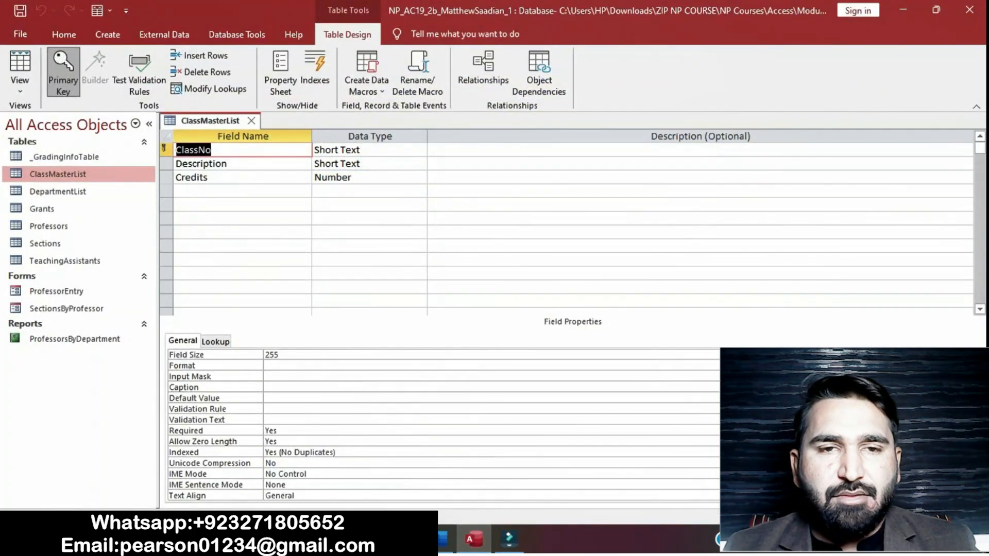
click(234, 164)
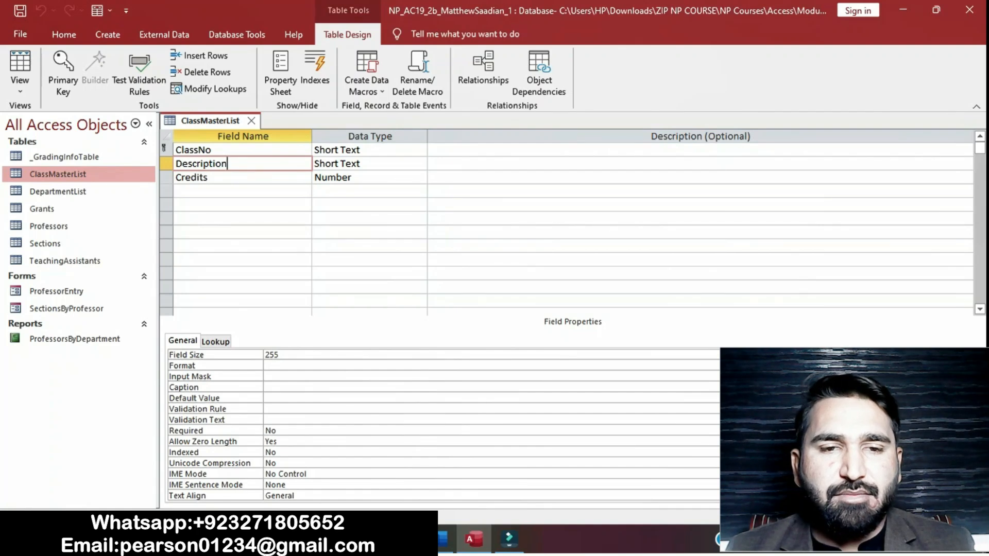
click(277, 430)
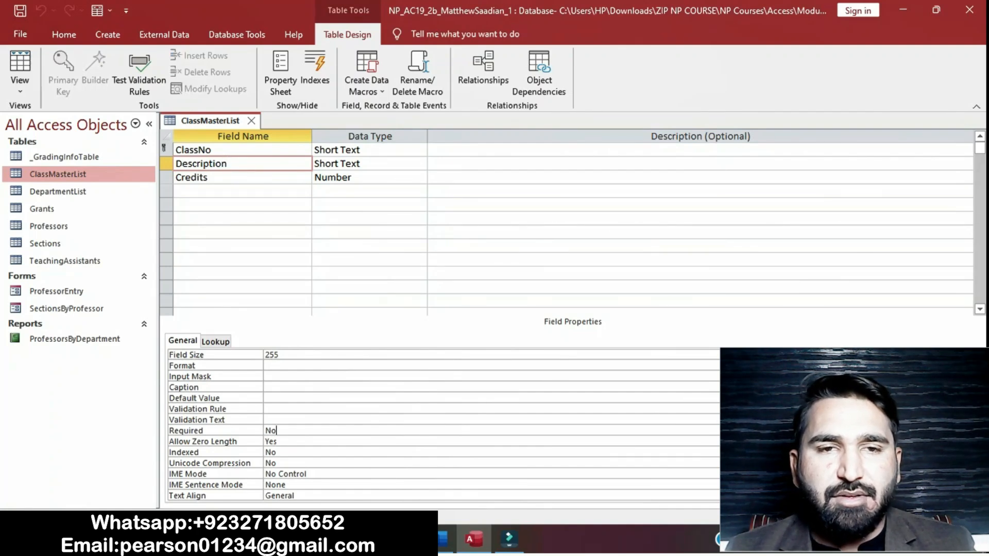
click(798, 430)
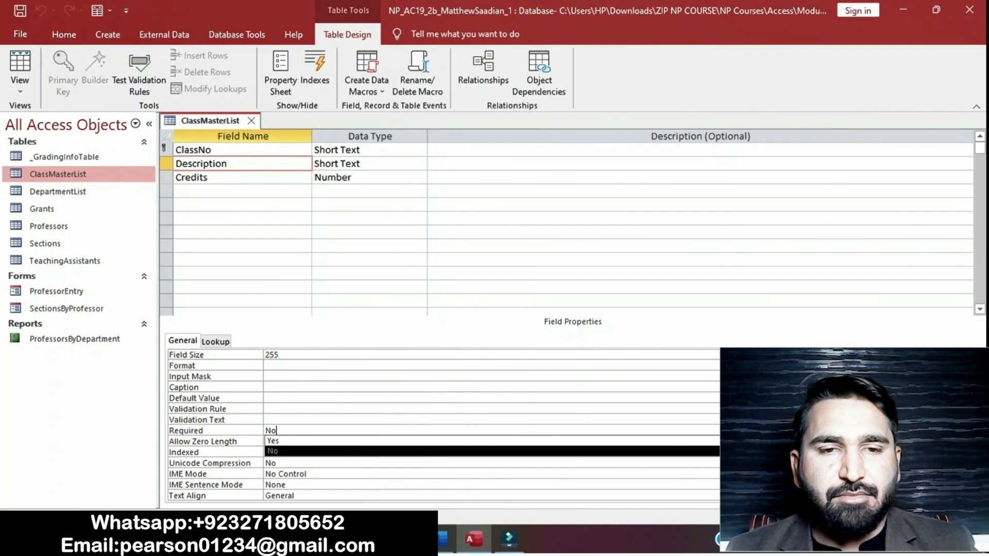
key(Up)
key(Return)
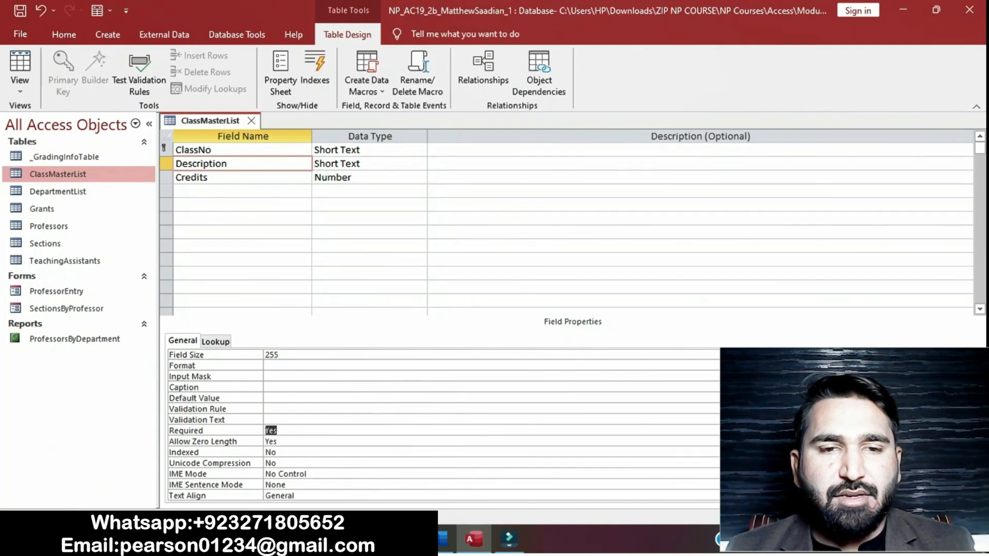
click(277, 431)
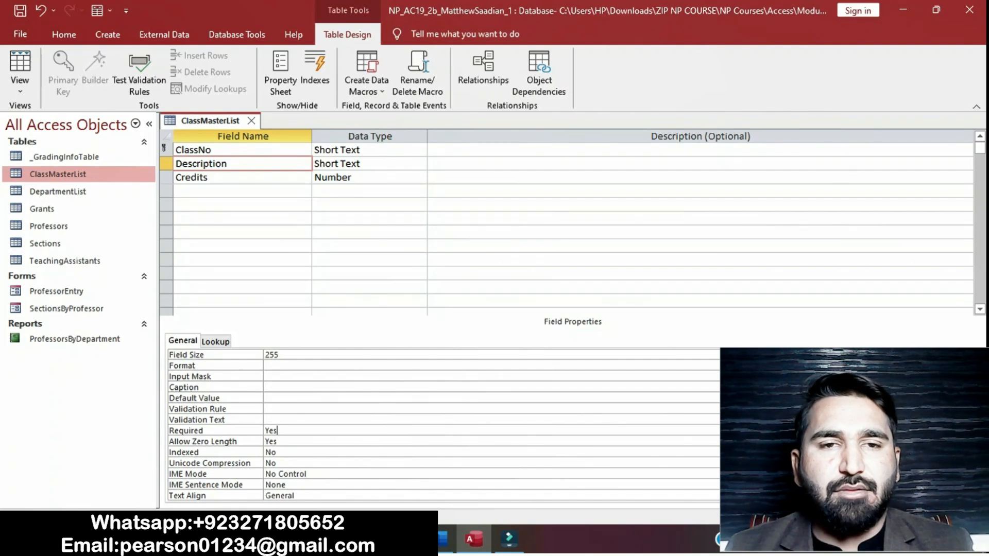
- Set the Required property of the Credits field in the ClassMasterList table to Yes
click(232, 178)
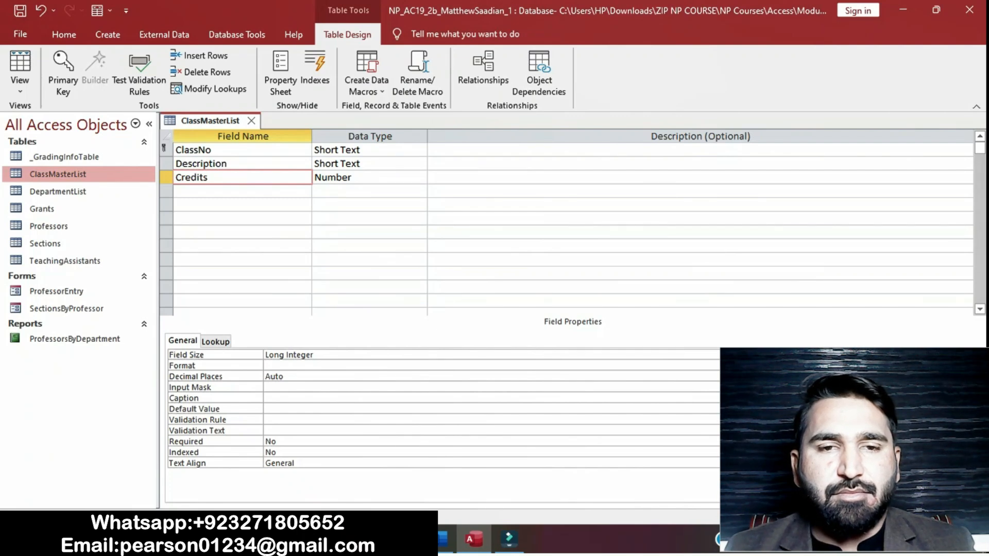
click(277, 441)
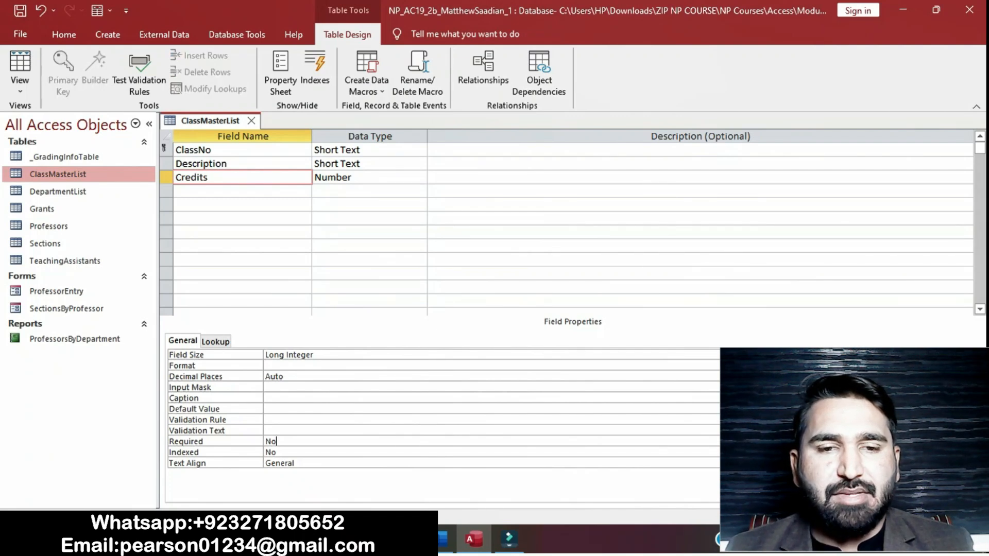
click(742, 442)
click(736, 452)
click(278, 442)
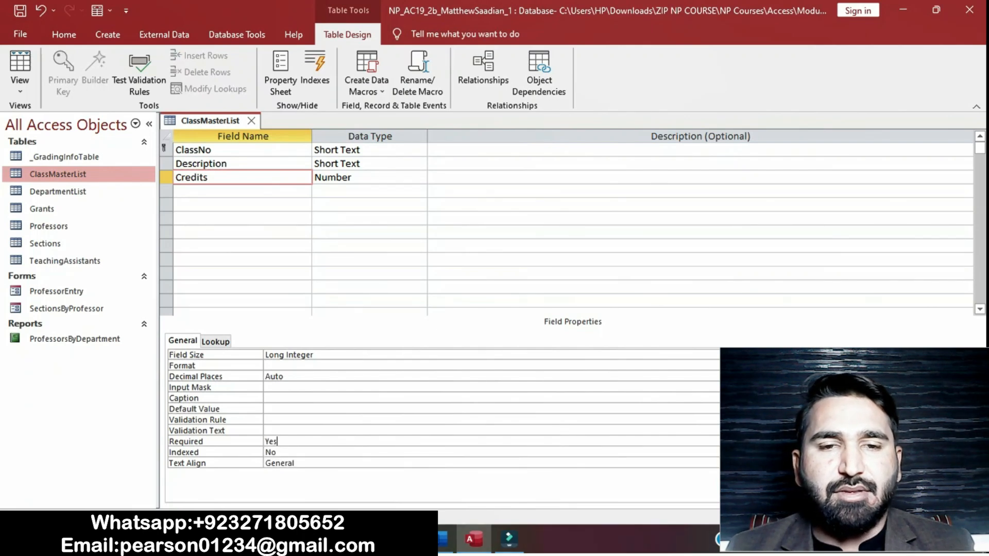
- Recheck step 5 in the Word instructions and highlight step 6 about the Salary field's Currency format in yellow
key(alt+Tab)
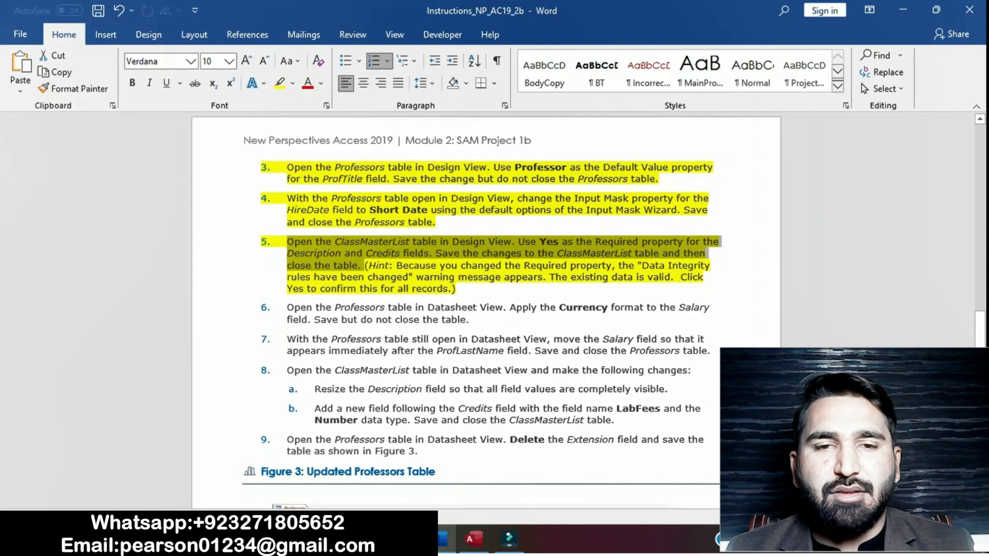
right_click(473, 539)
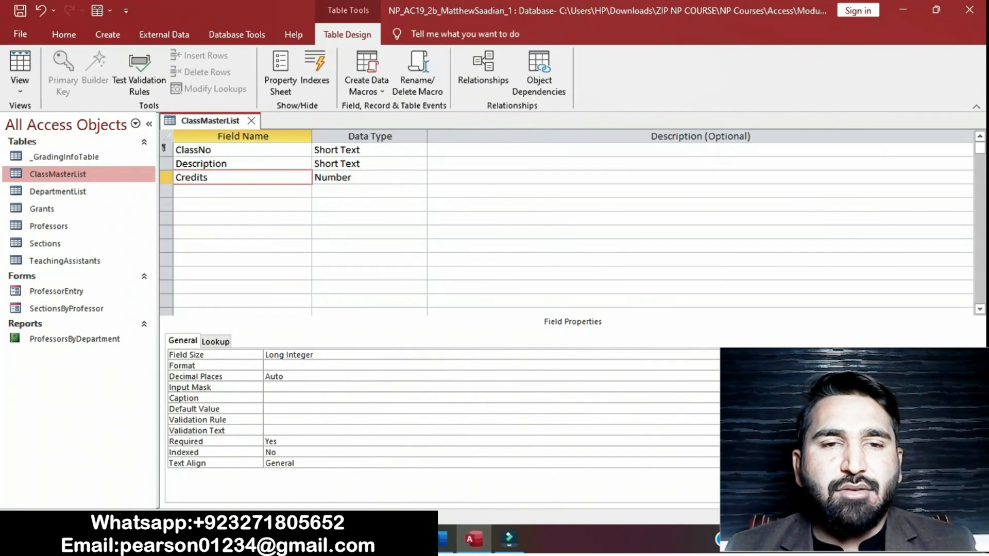
key(alt+Tab)
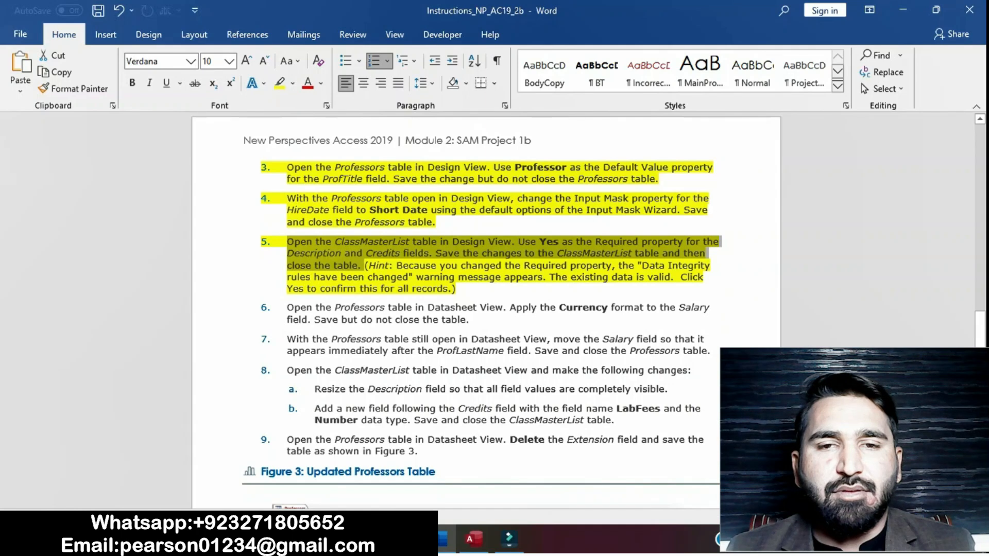
click(455, 288)
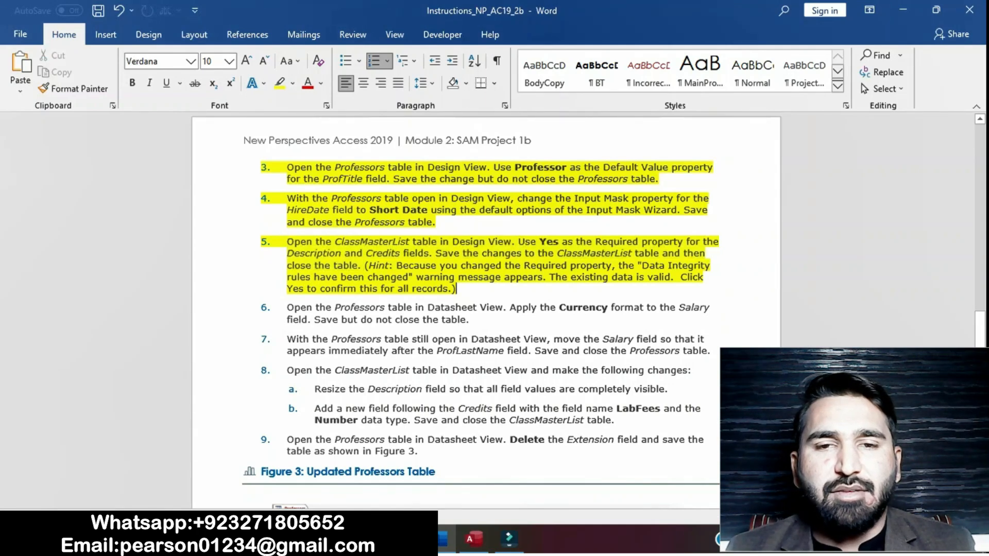
drag(456, 289, 472, 320)
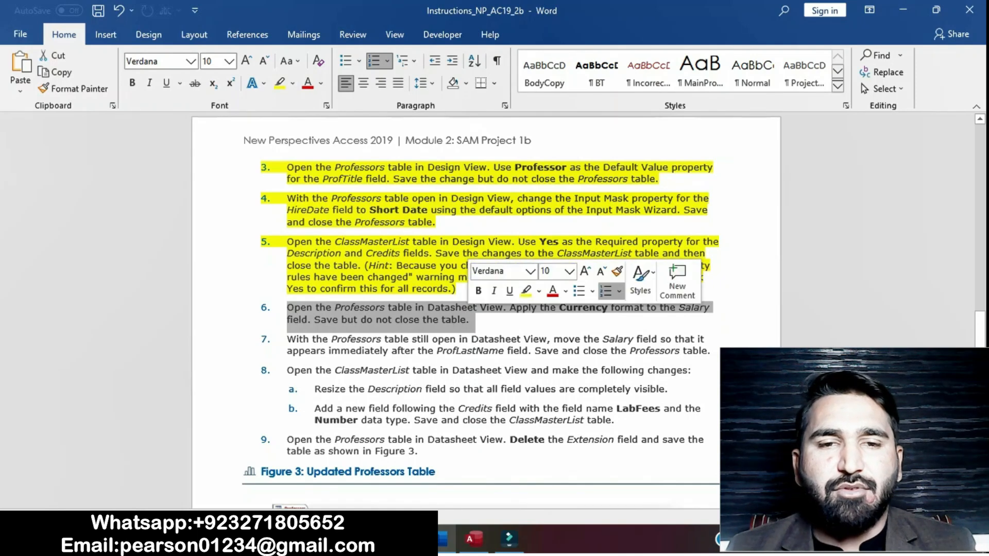
click(526, 291)
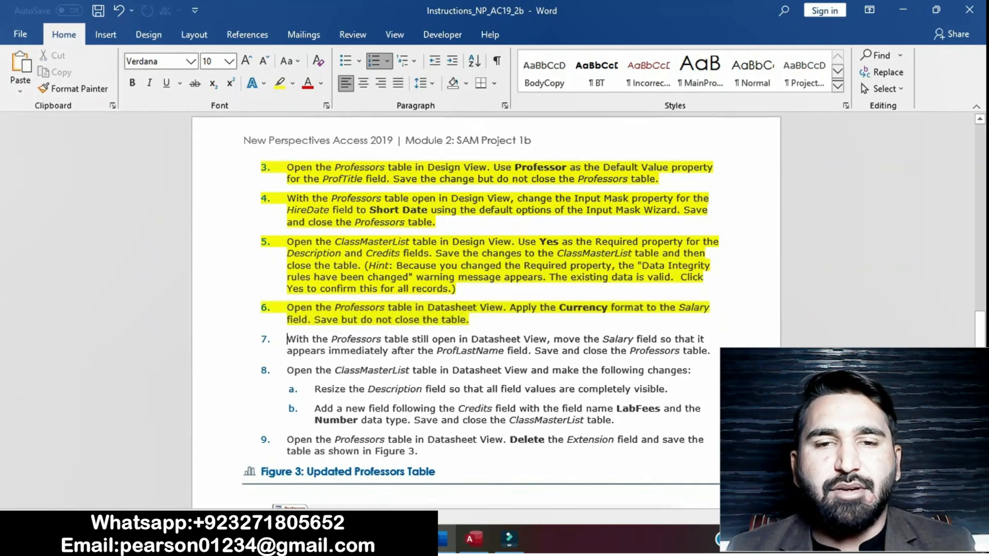
drag(287, 307, 502, 307)
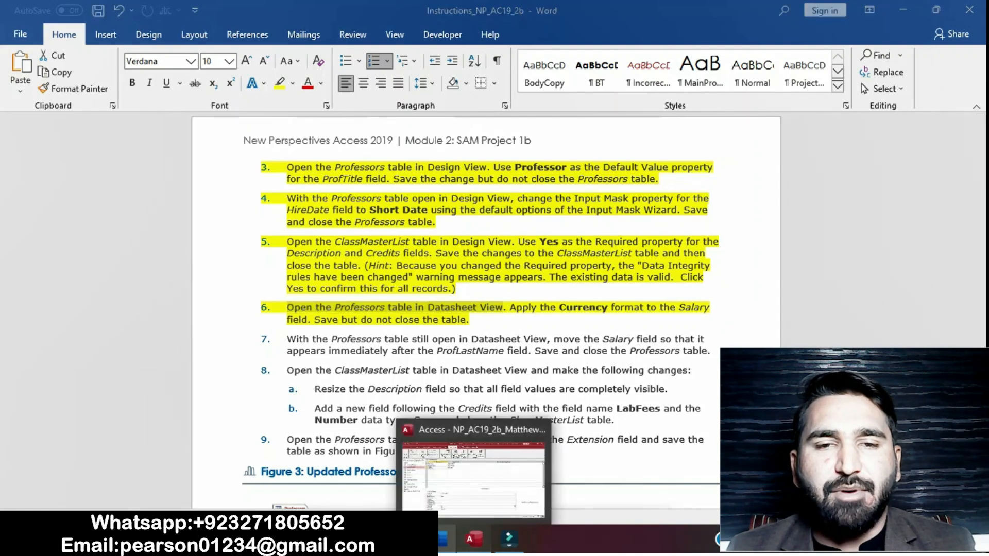
- Switch to Access, save the ClassMasterList table, agree to test the existing data against the new rules, and close the table
click(474, 538)
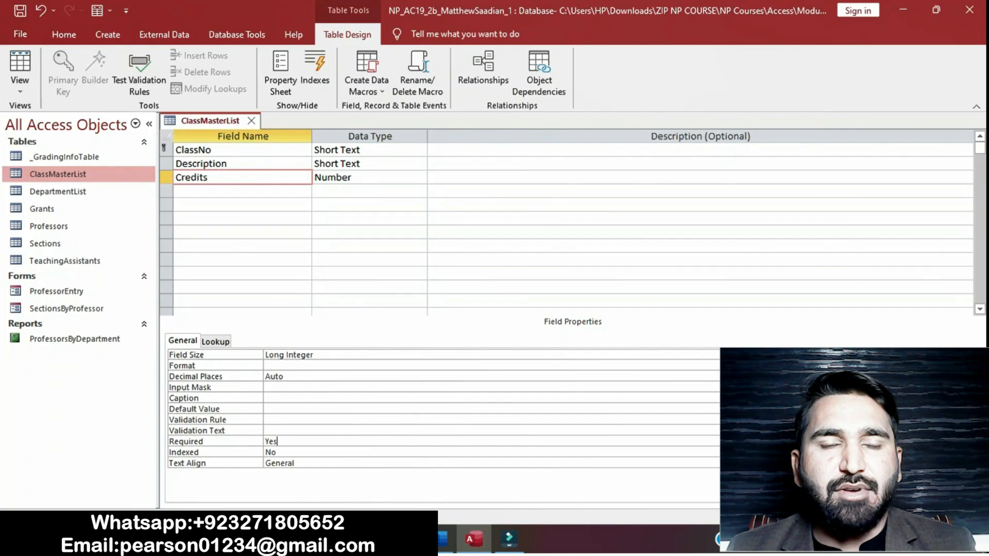
right_click(192, 120)
click(216, 129)
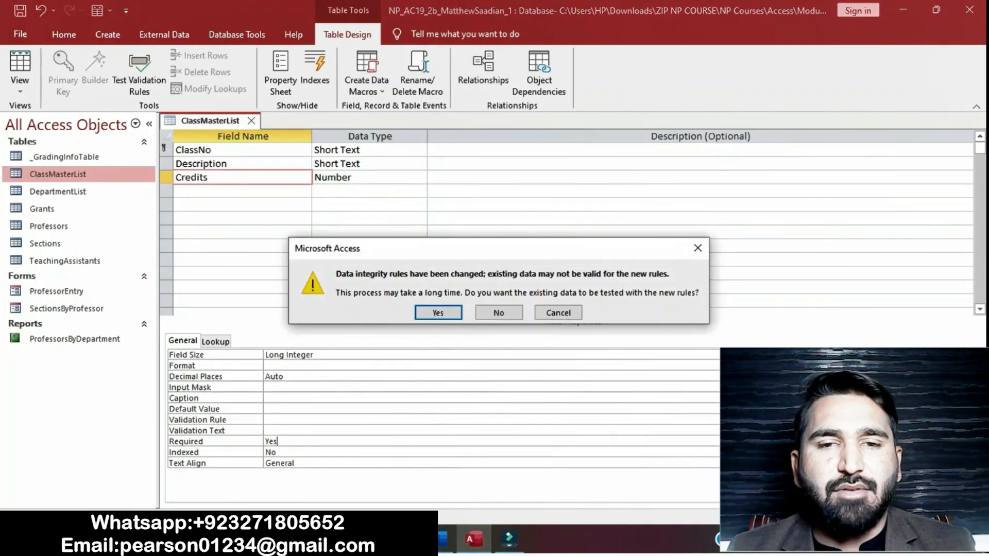
click(437, 312)
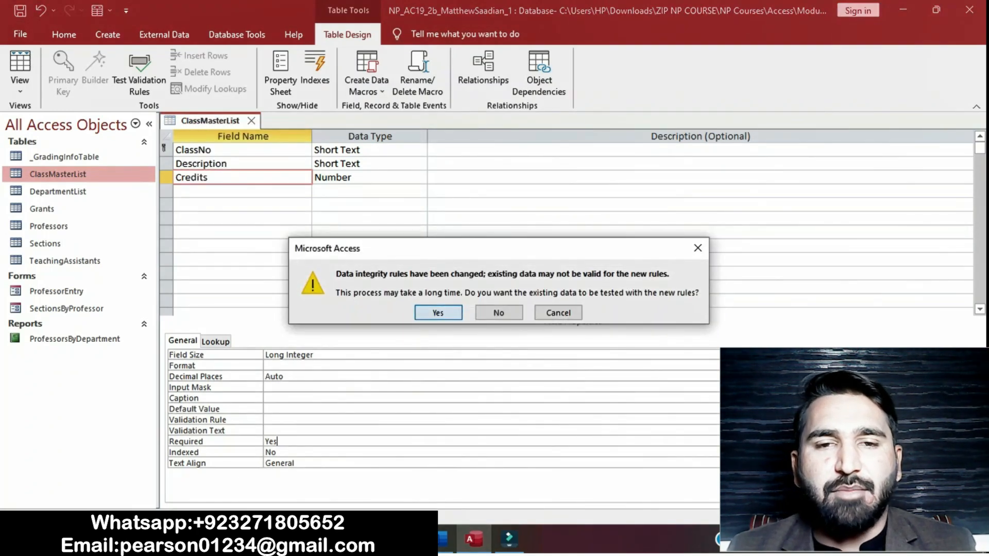
right_click(213, 115)
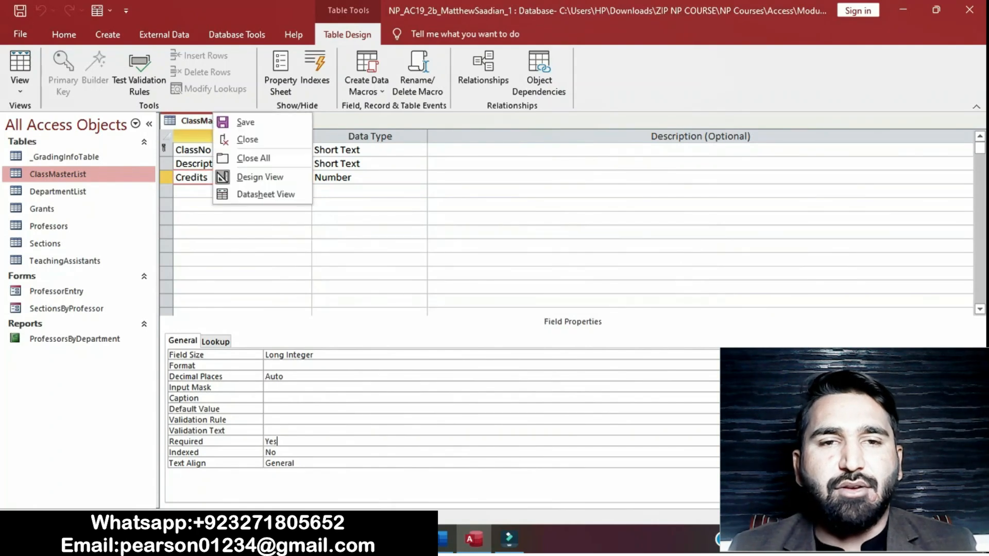
click(247, 139)
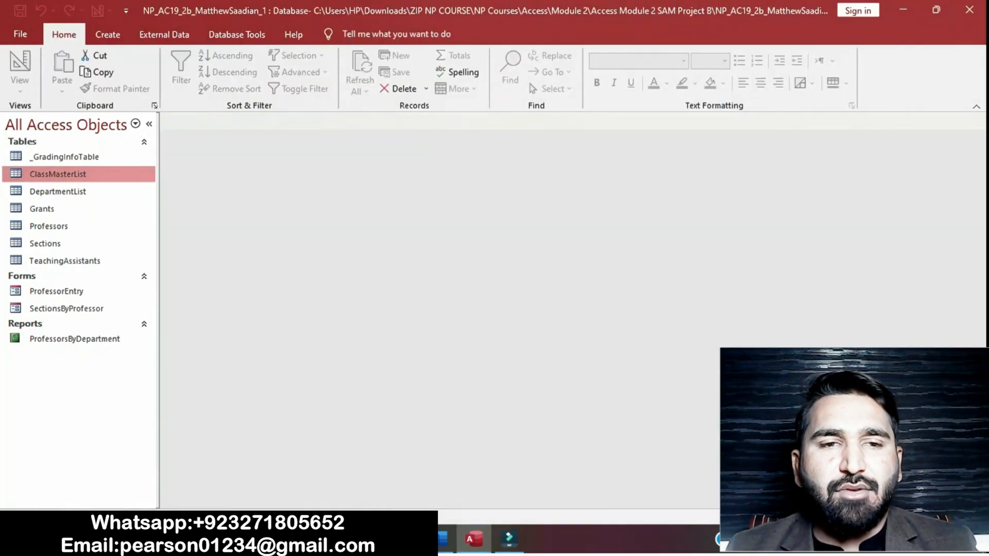
- Open the Professors table in Datasheet View, then reread the Currency format instruction of step 6 in Word
click(67, 226)
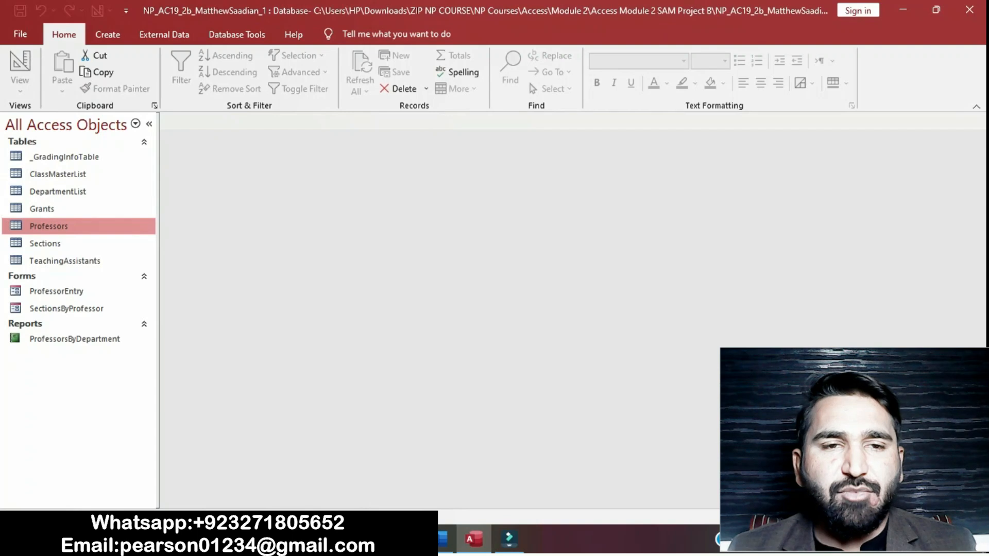
double_click(129, 227)
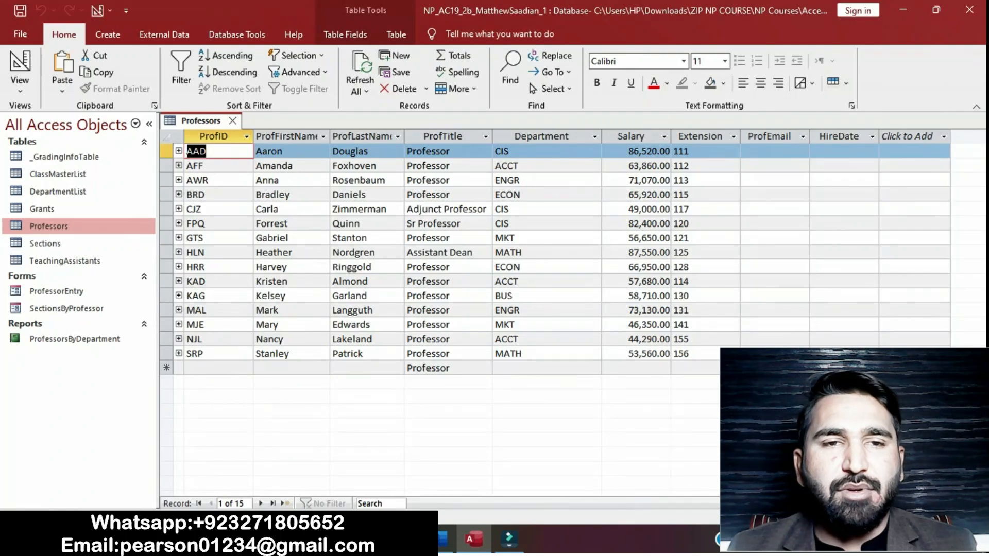
click(439, 540)
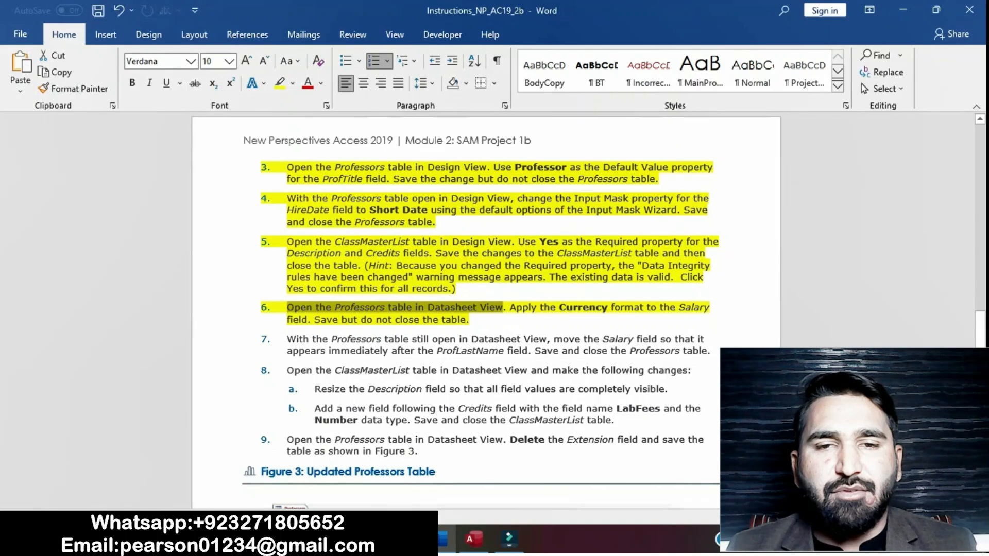
drag(503, 308, 515, 321)
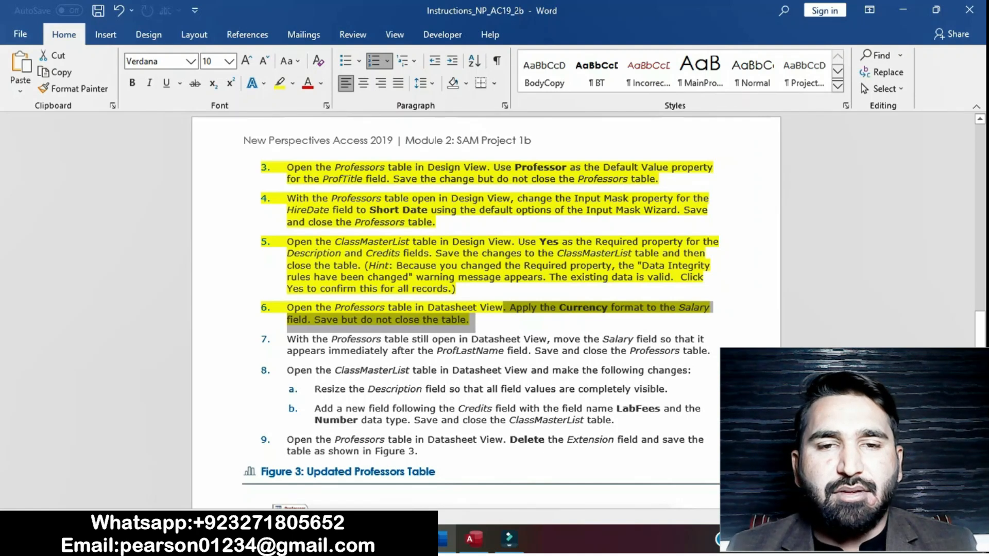
- Switch to Access and apply the Currency format to the Salary field of the Professors table
key(alt+Tab)
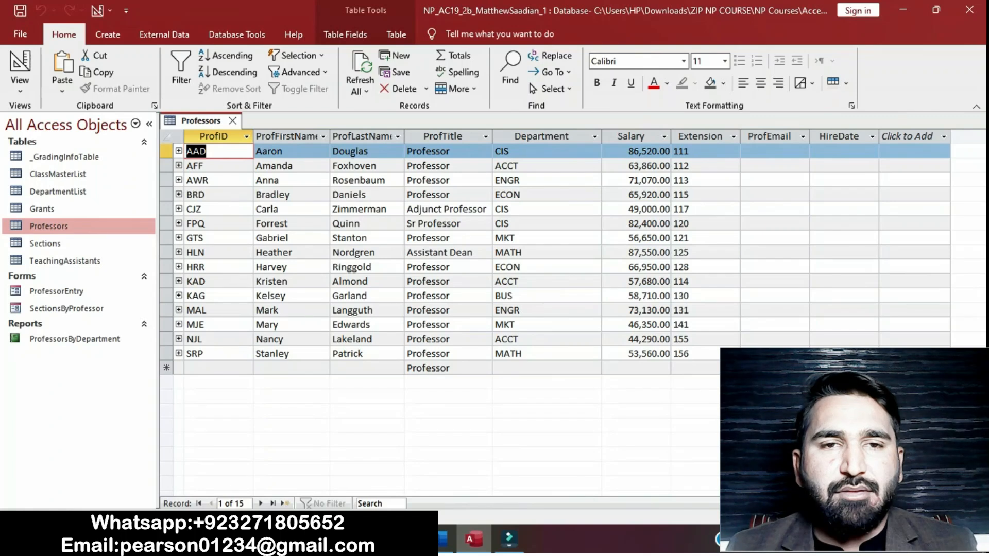
click(605, 151)
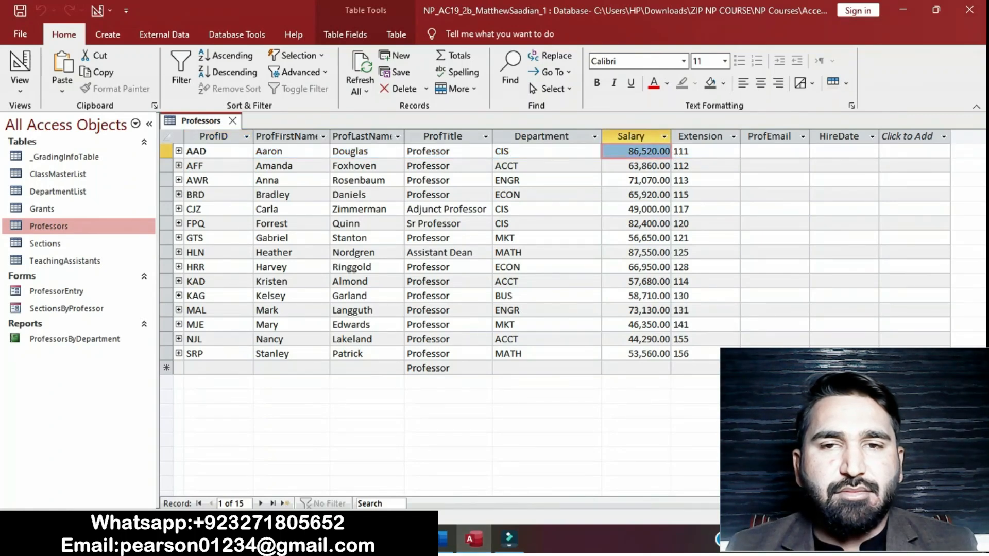
click(631, 136)
click(631, 137)
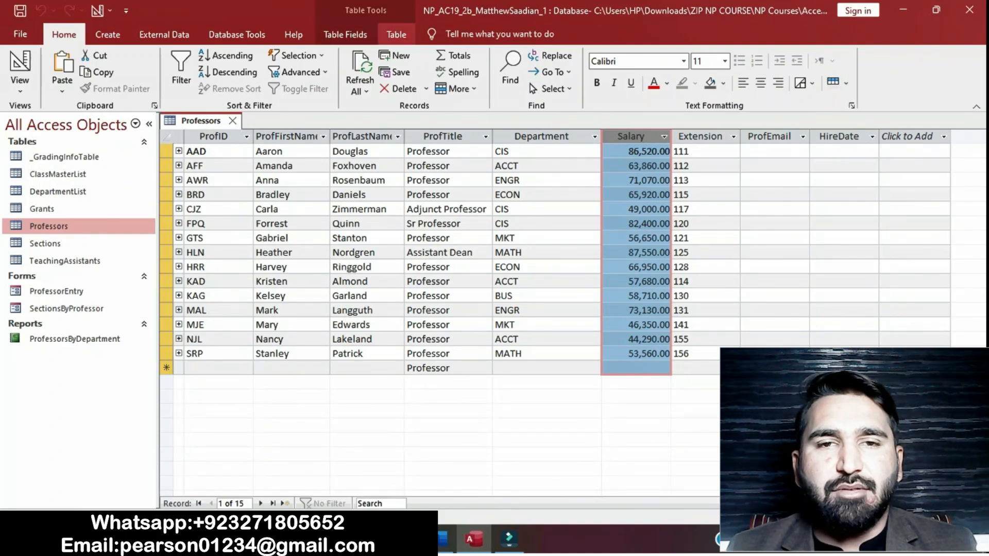
click(396, 35)
click(345, 34)
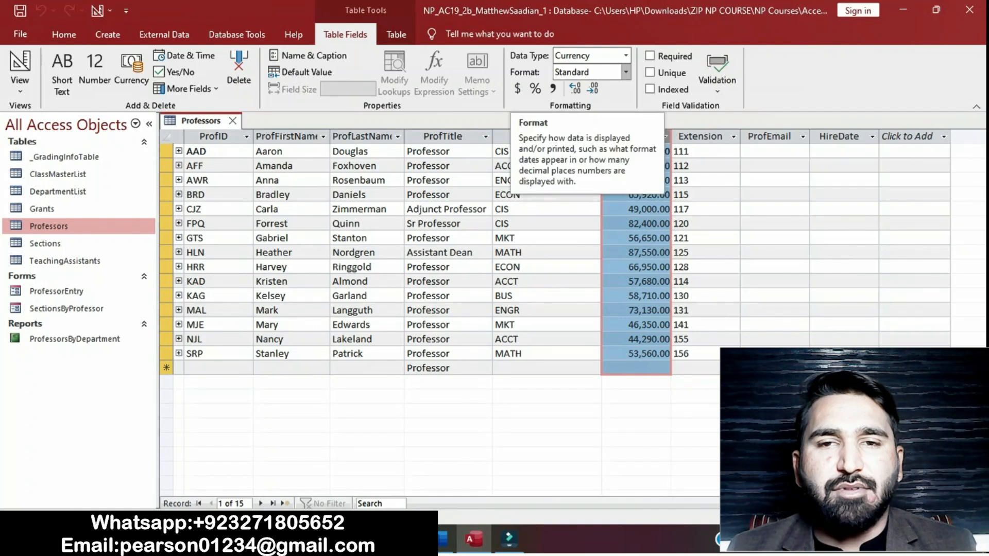
click(626, 72)
click(626, 72)
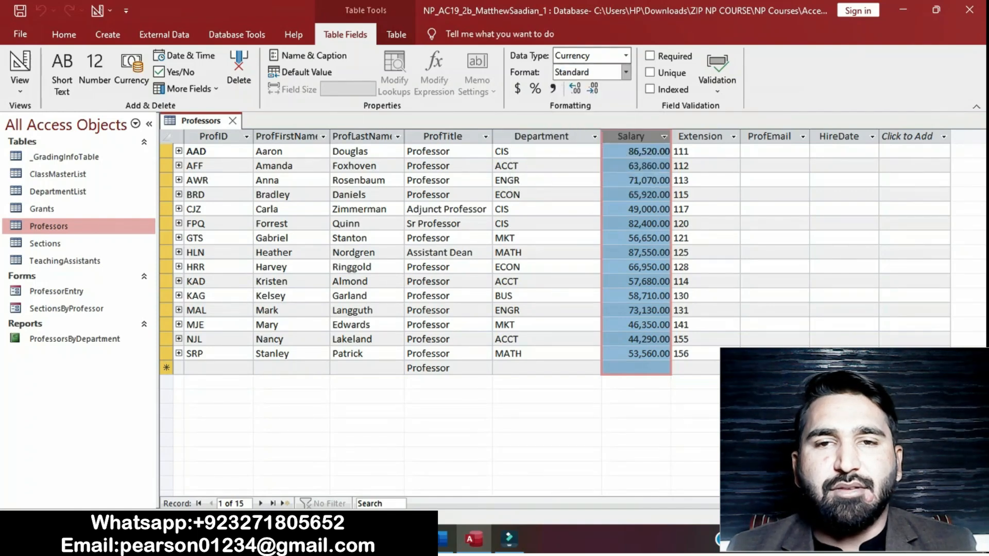
click(626, 72)
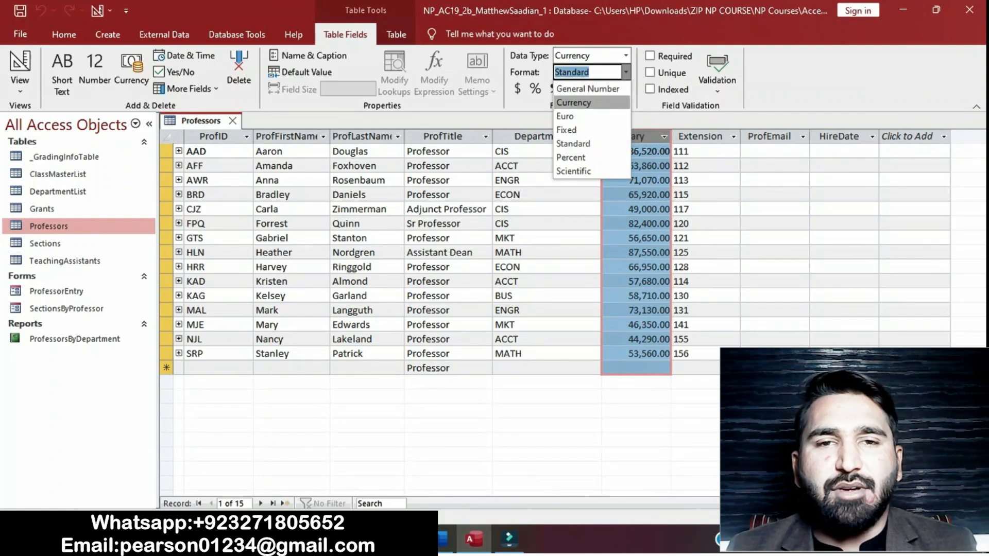
click(574, 103)
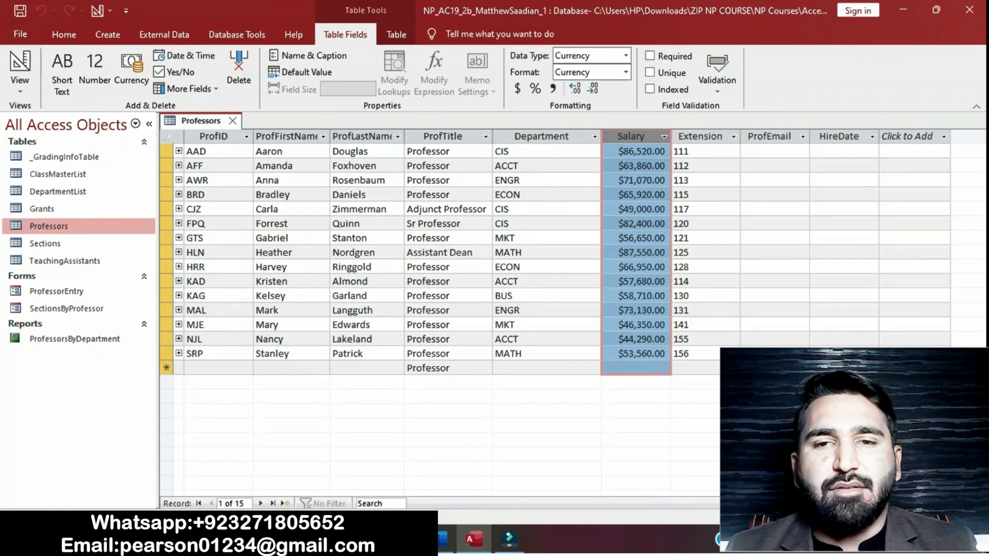
- Recheck step 6 in the Word instructions, then return to Access and save the Professors table without closing it
click(442, 539)
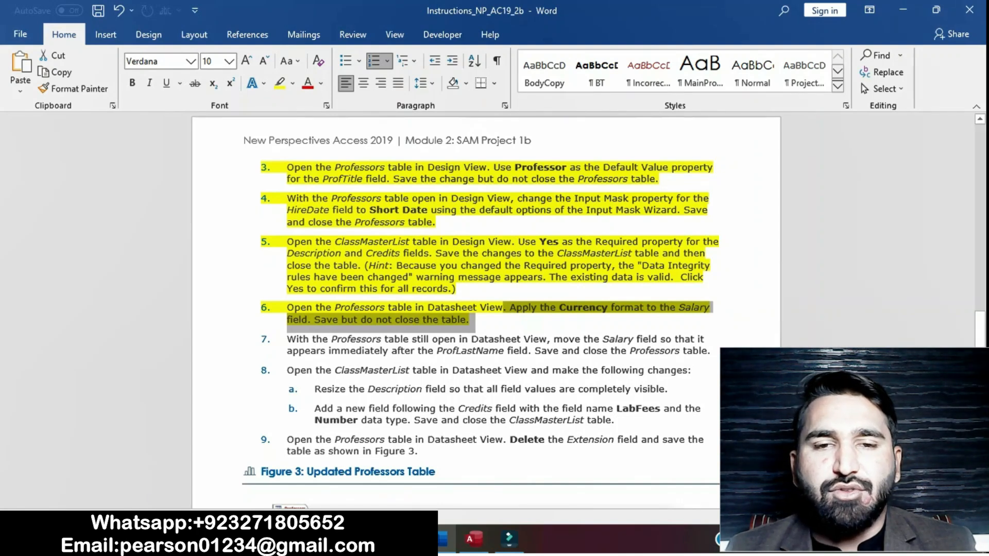
key(alt+Tab)
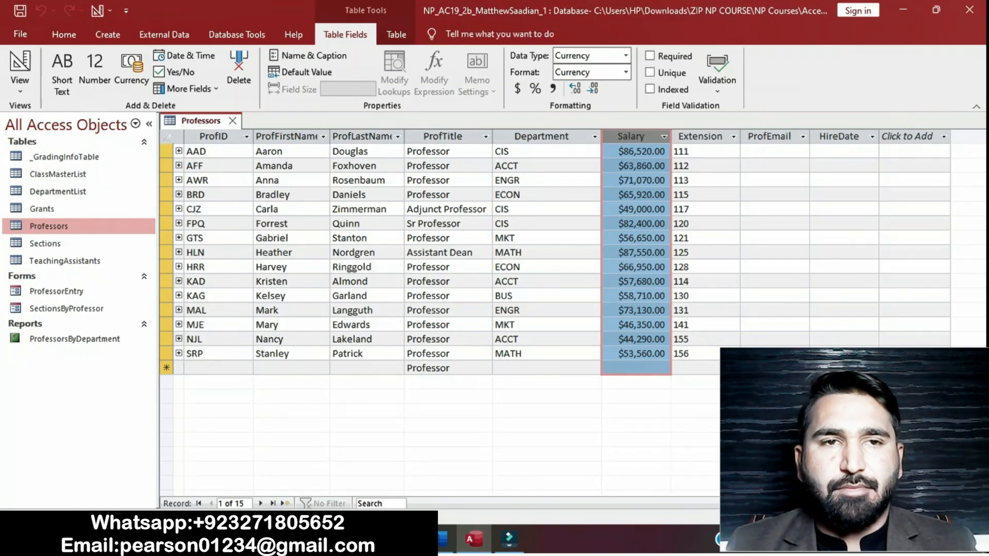
right_click(207, 120)
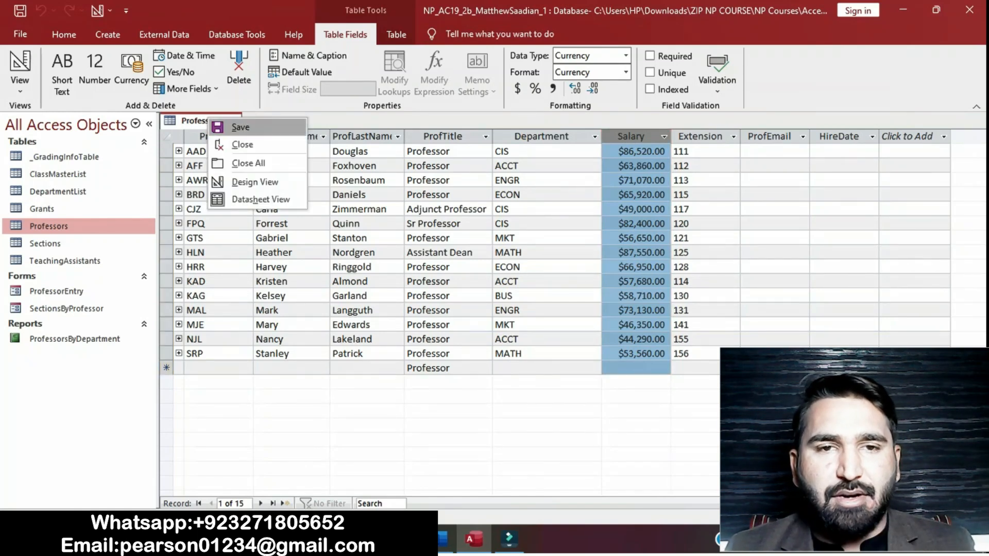
click(240, 127)
- Switch to the Word instructions, highlight step 7 in yellow, and select its sentence about moving the Salary field
click(446, 539)
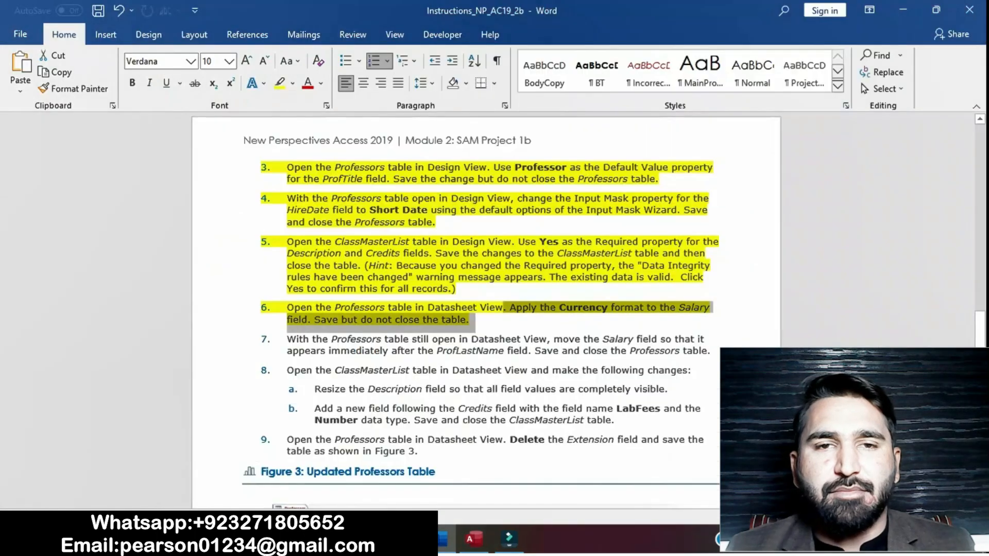
mouse_move(980, 329)
mouse_down()
mouse_move(980, 469)
mouse_move(979, 334)
mouse_up()
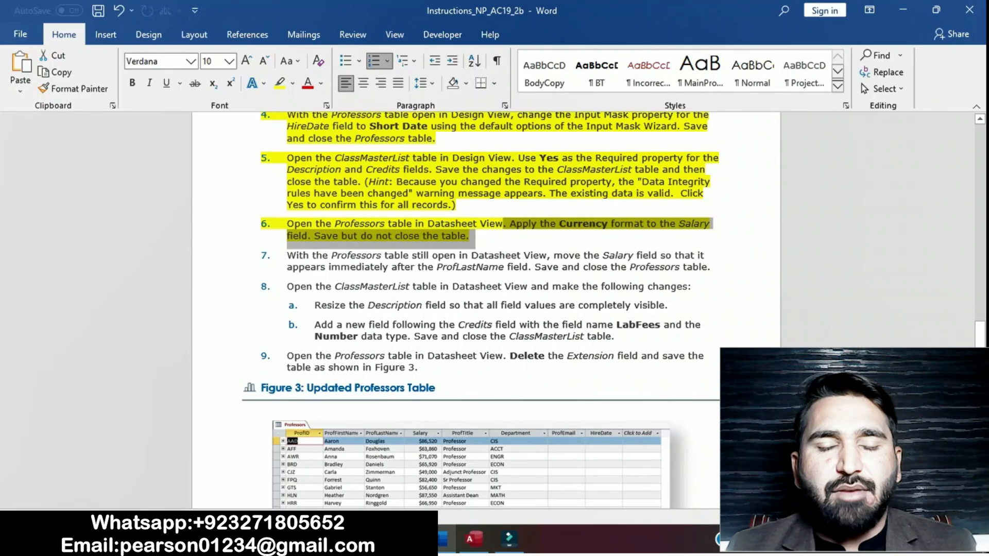
click(299, 255)
drag(287, 255, 715, 269)
click(771, 248)
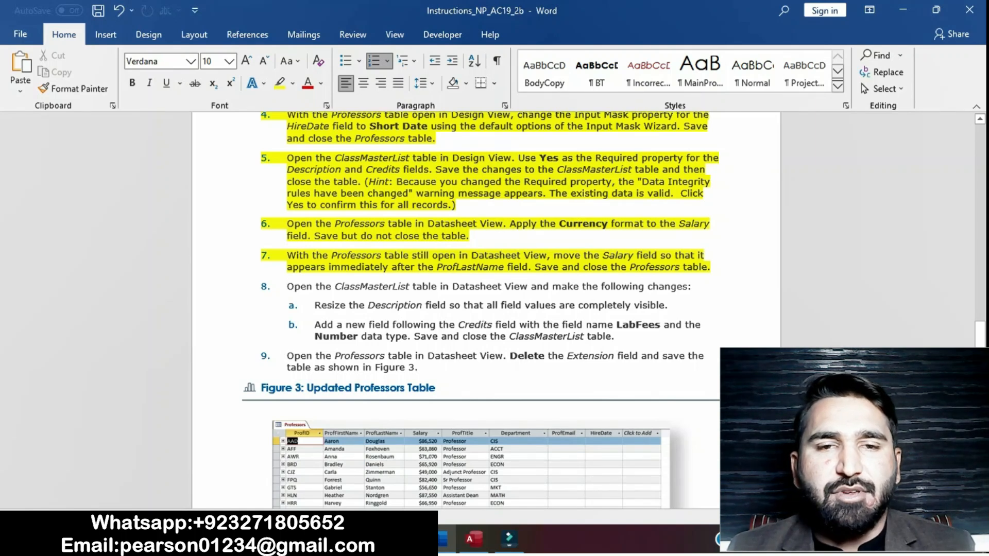
drag(287, 255, 527, 267)
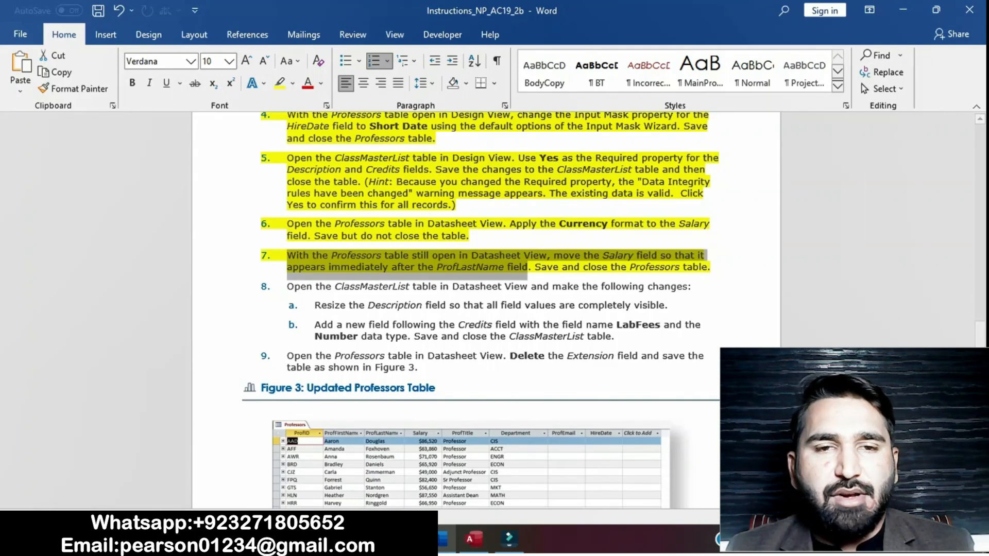
- Move the Salary field immediately after ProfLastName in Access, then reread the save and close instruction of step 7 in Word
click(473, 540)
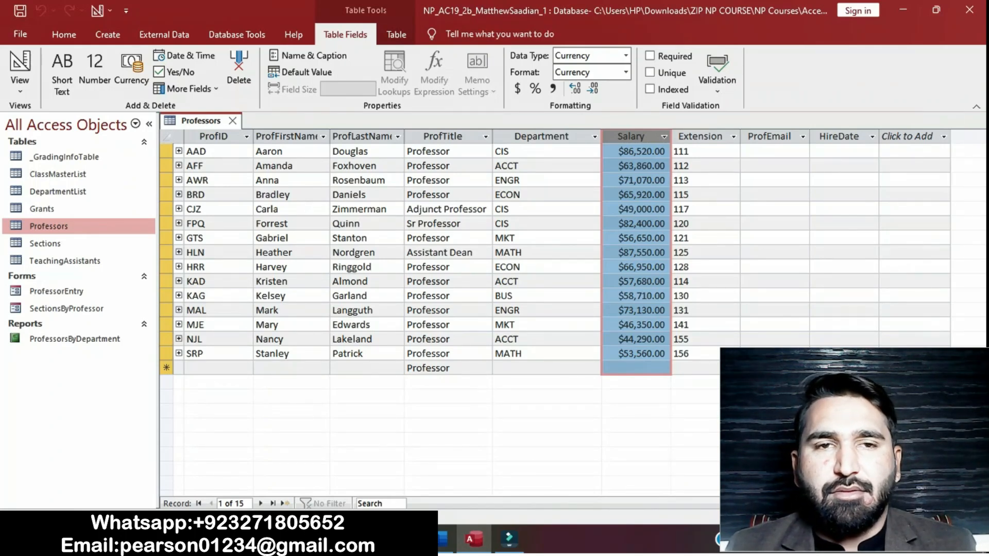
drag(634, 136, 406, 136)
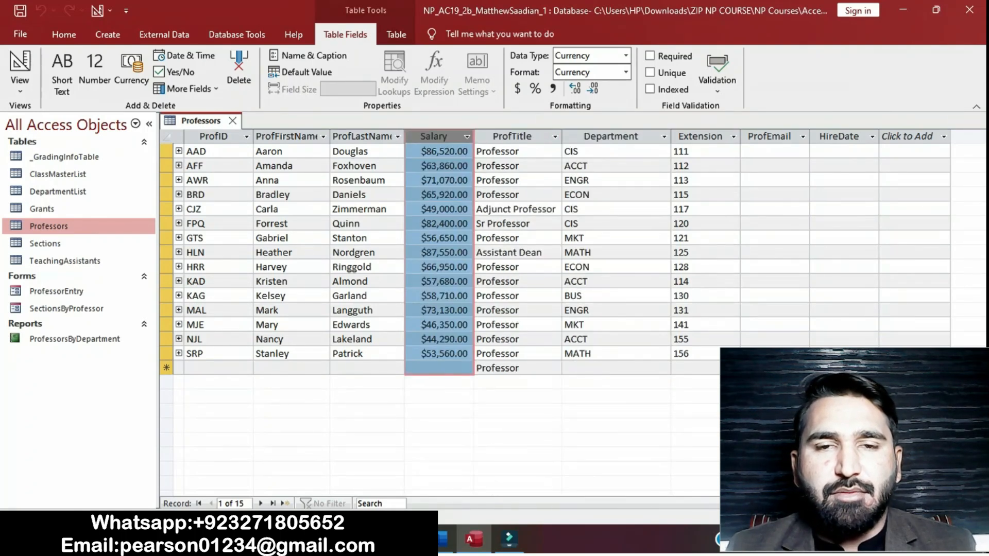
key(alt+Tab)
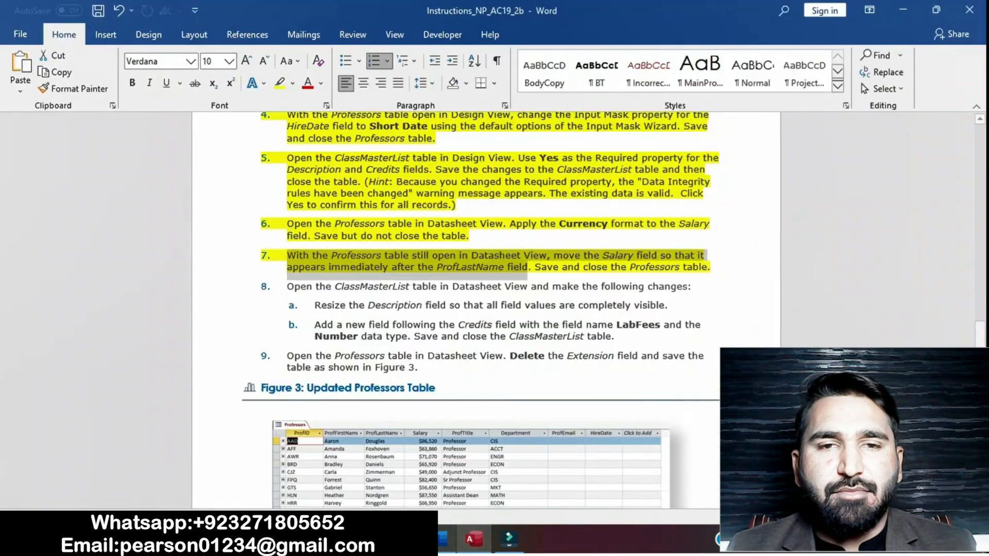
drag(535, 267, 708, 267)
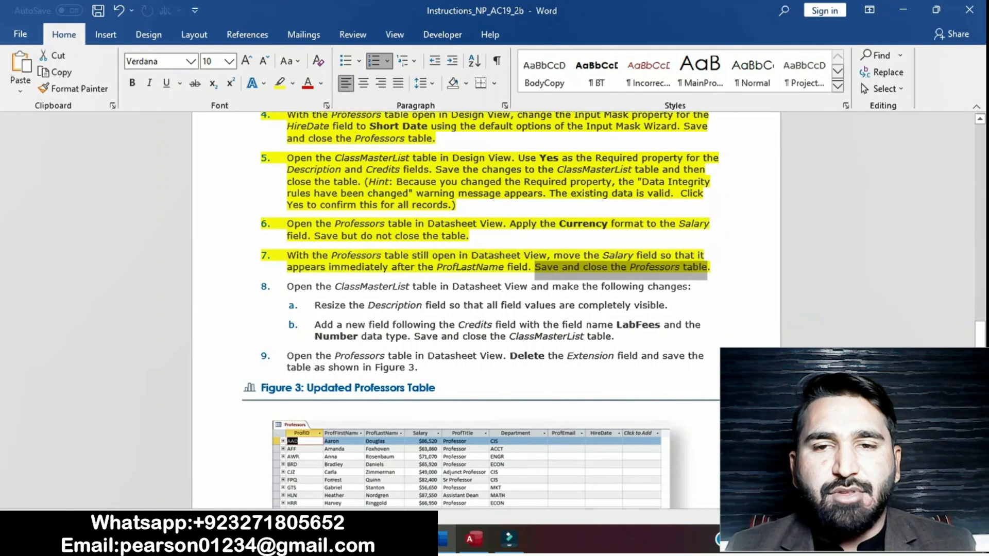
- Switch to Access, save the Professors table, and close it
key(alt+Tab)
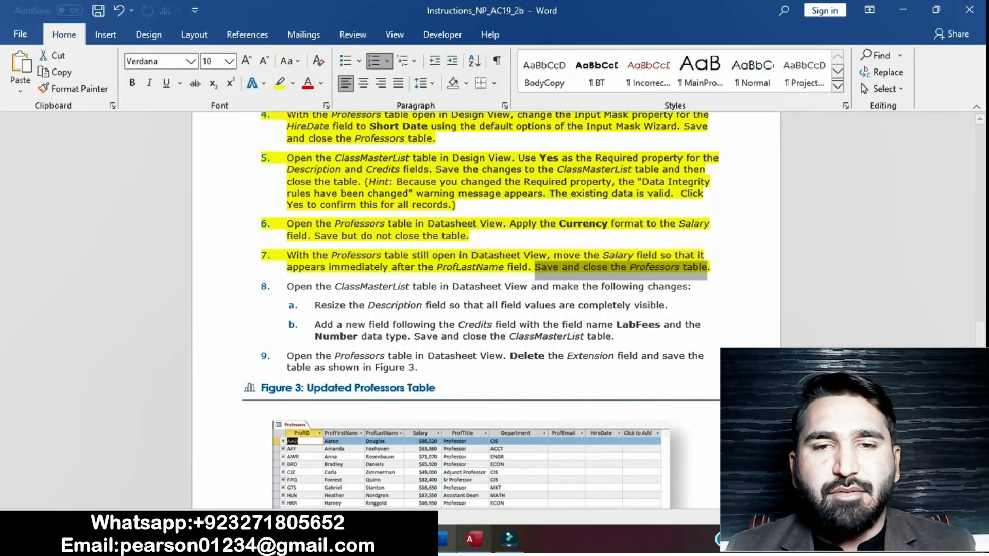
right_click(203, 120)
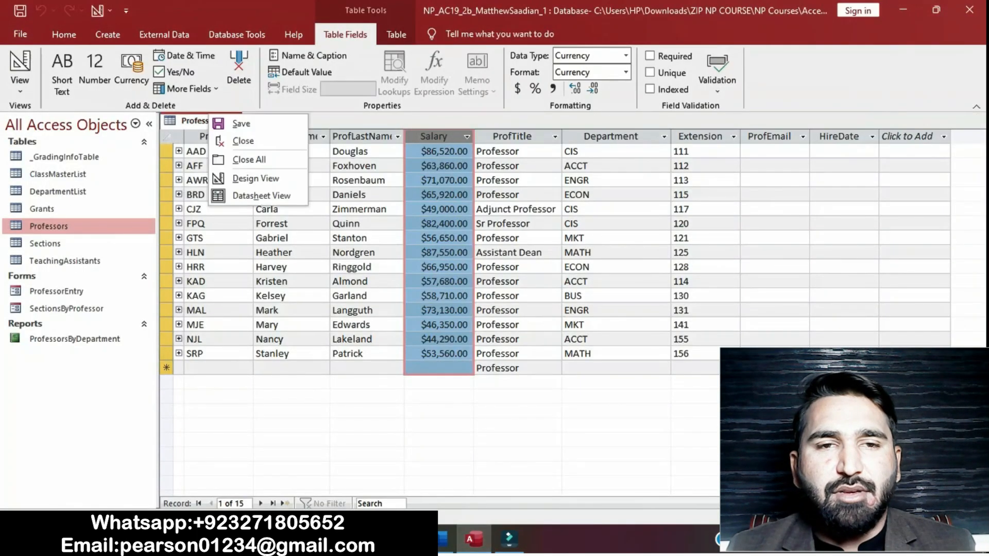
click(231, 124)
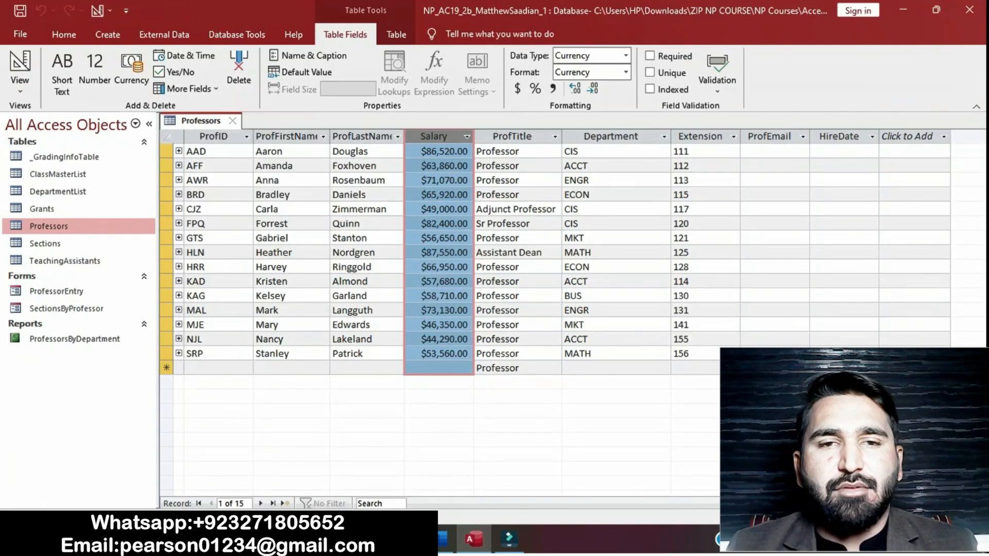
right_click(216, 122)
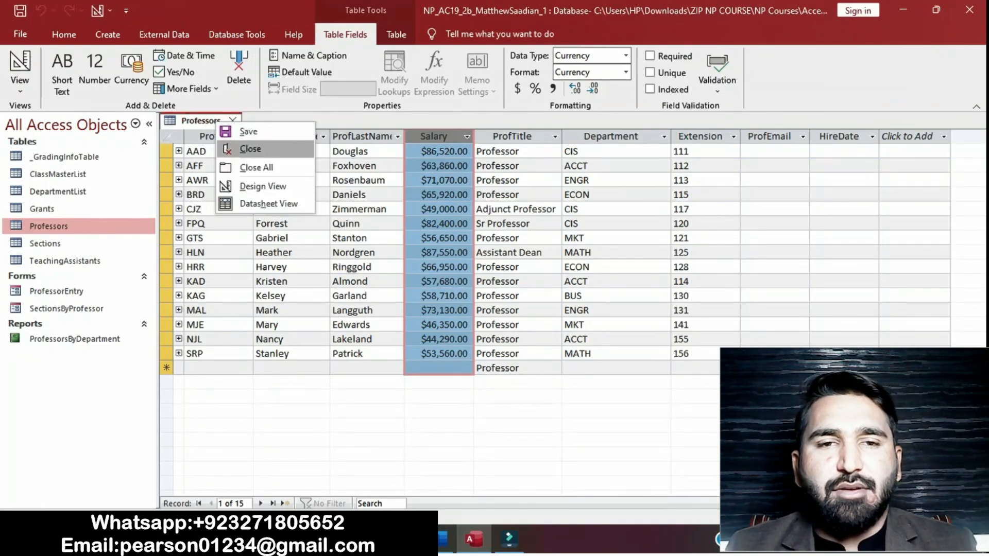
click(251, 149)
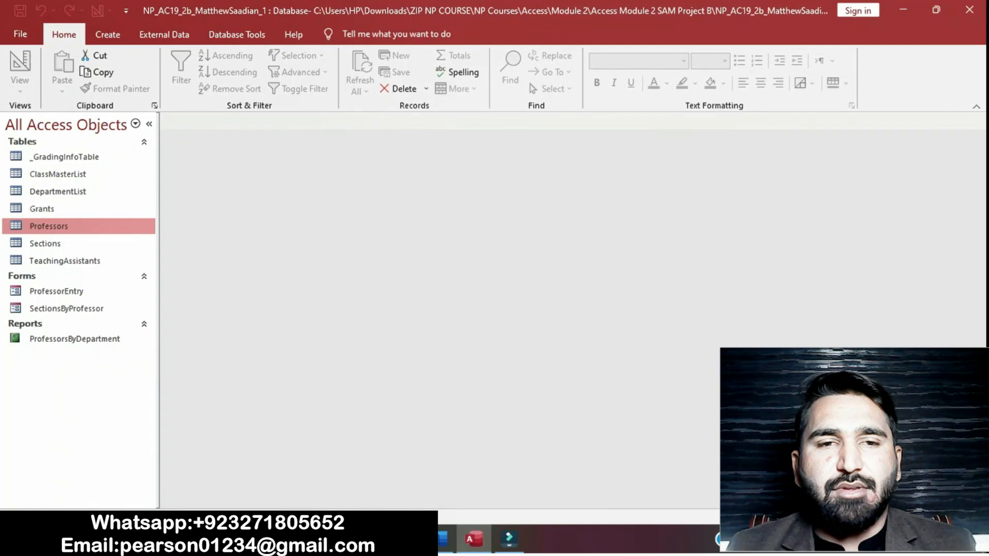